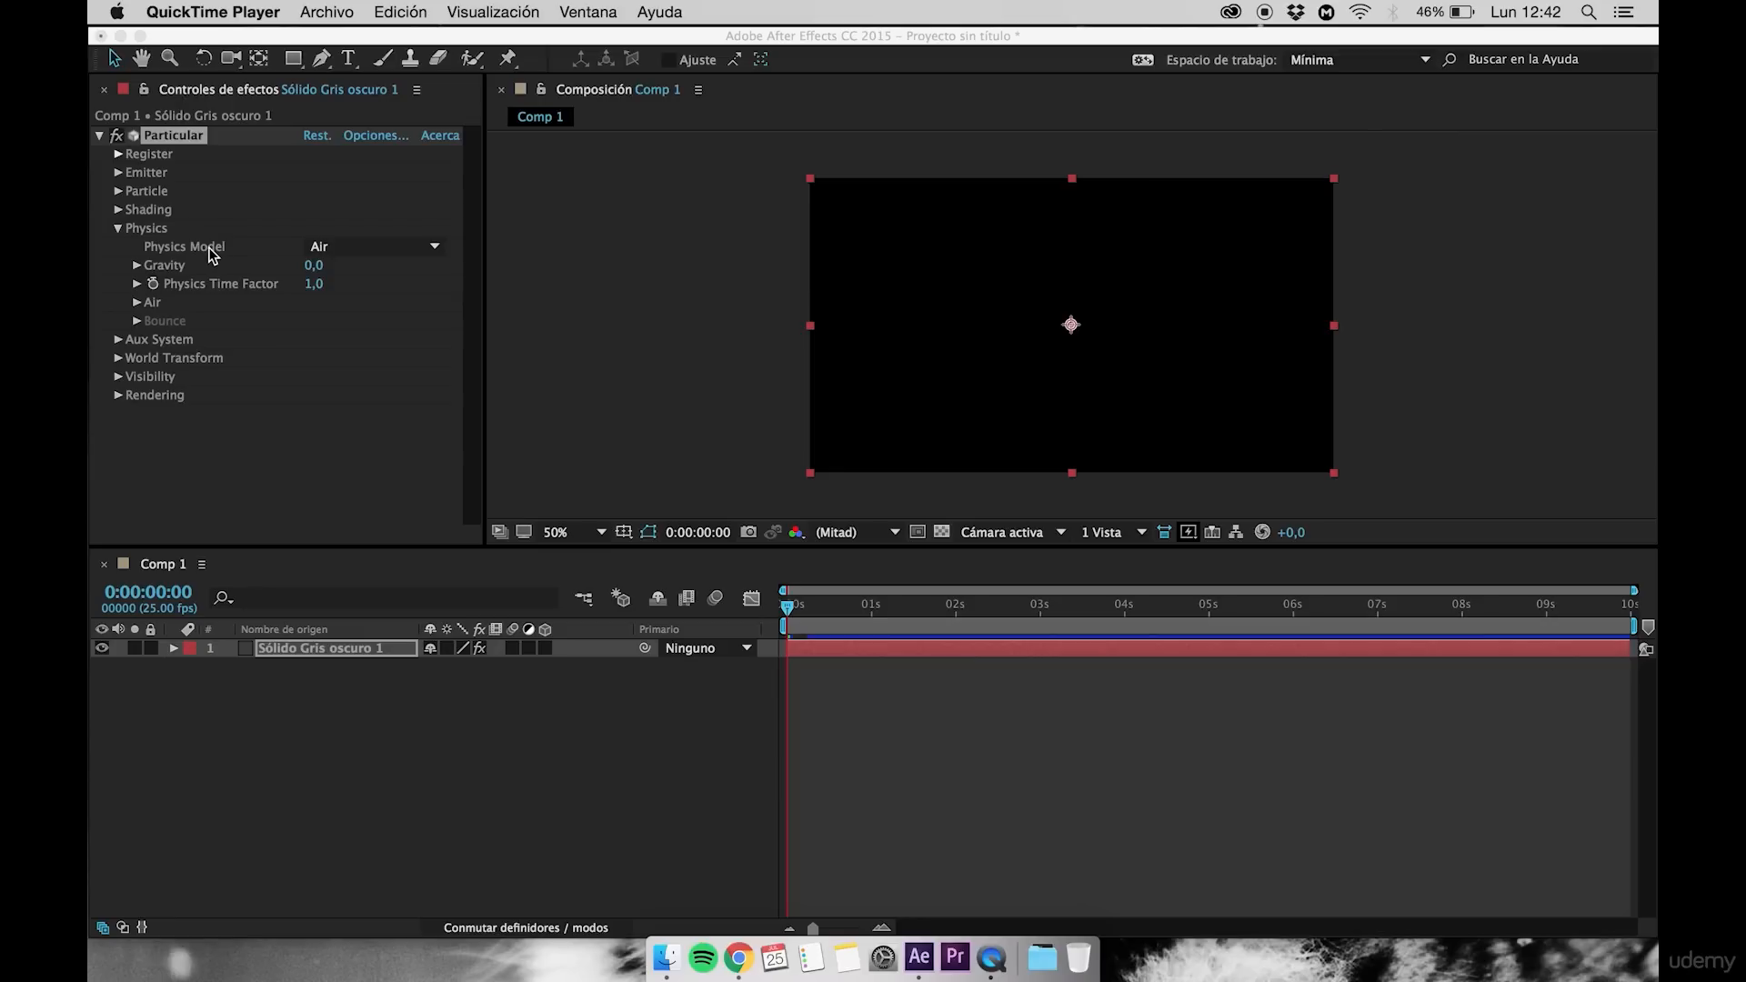
Check the available Physics Model options of the Particular effect
{"action": "left_click", "coordinate": [330, 255]}
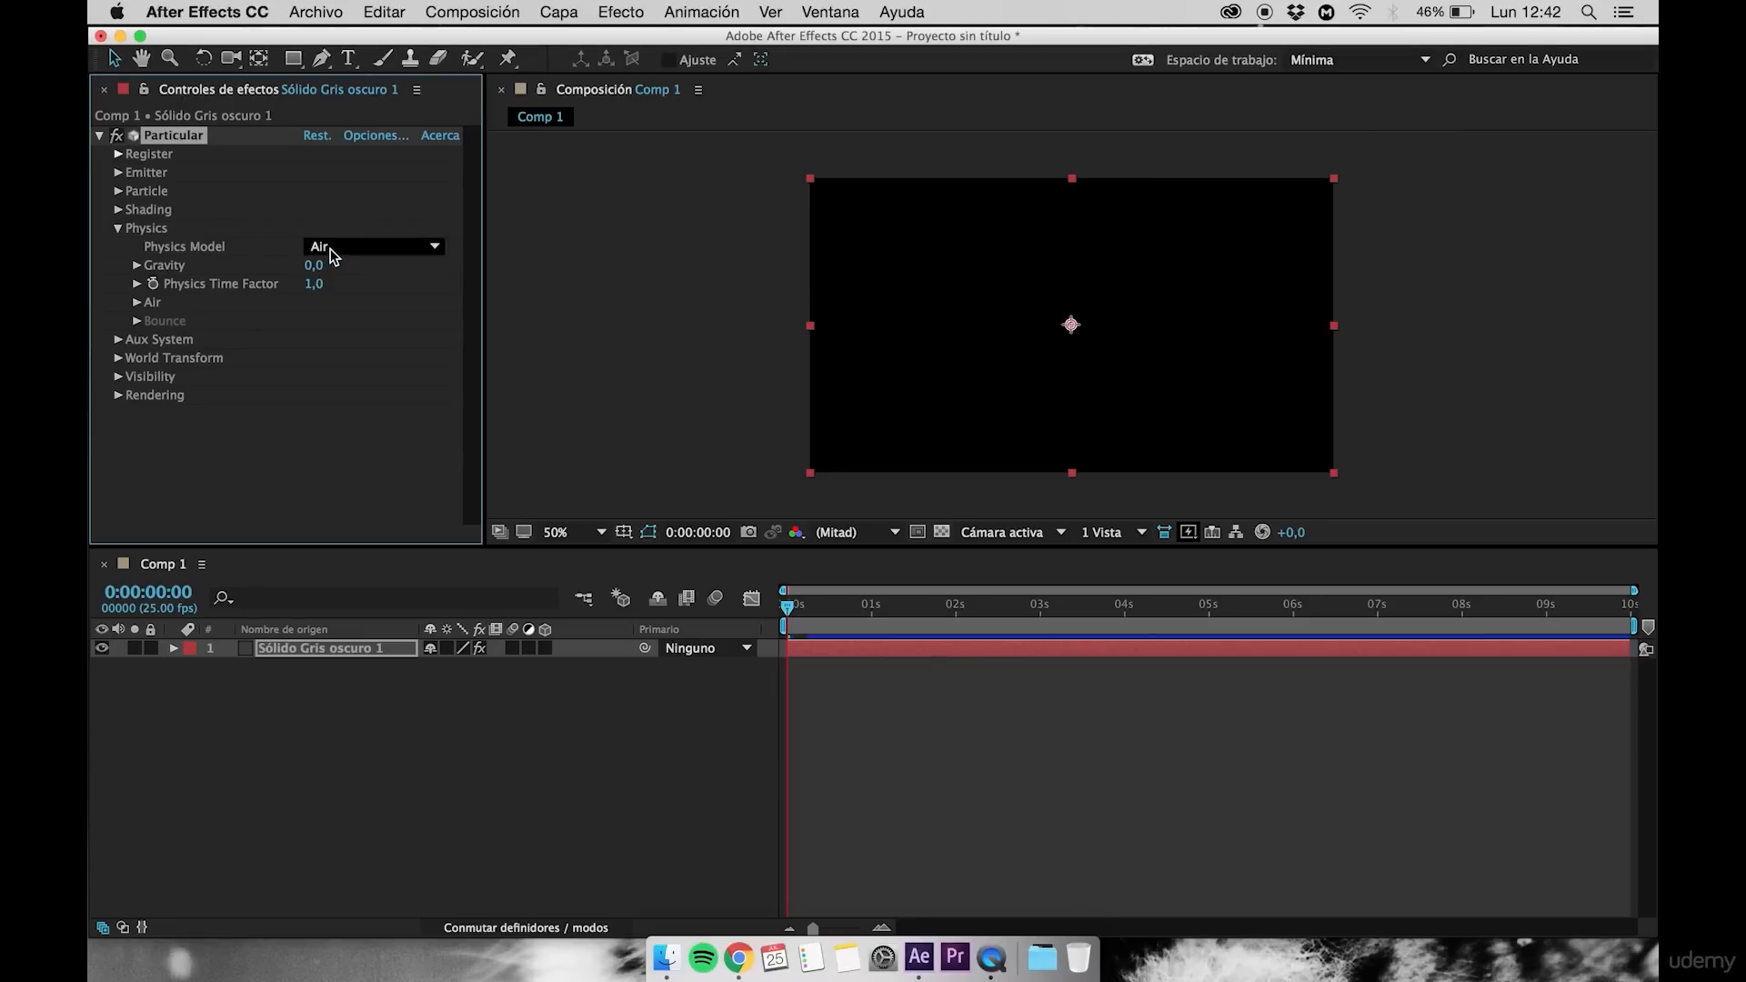
{"action": "left_click", "coordinate": [328, 256]}
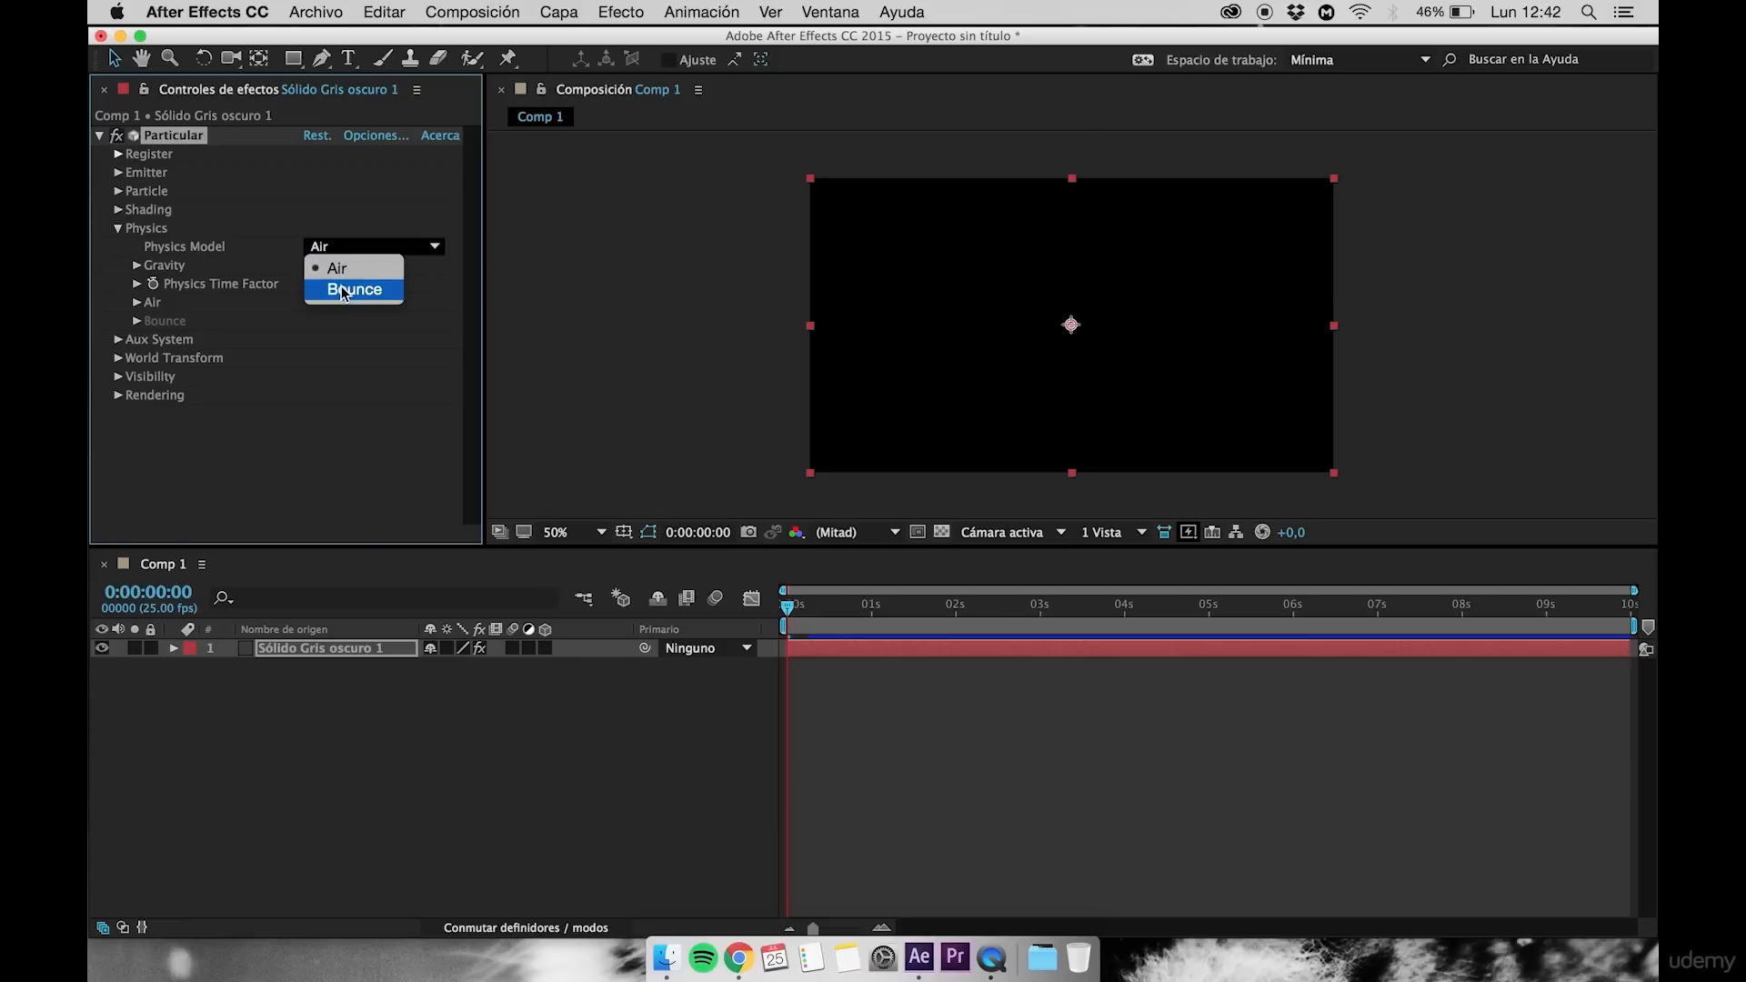
{"action": "left_click", "coordinate": [264, 248]}
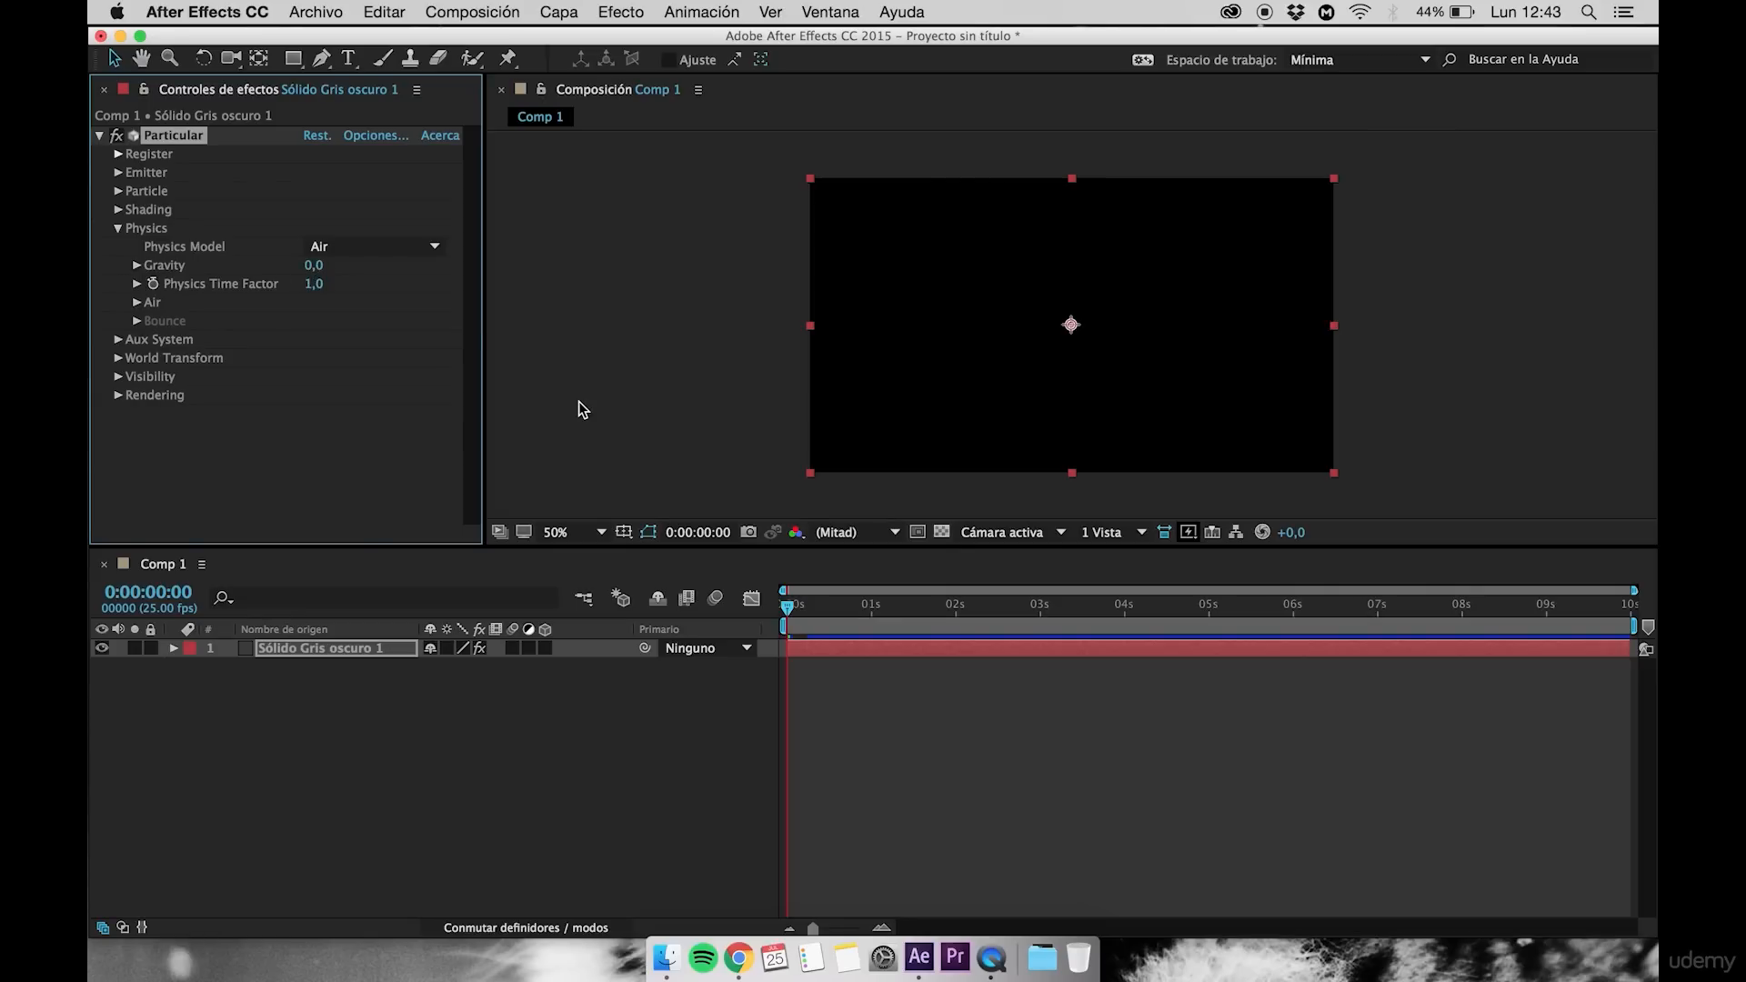
Set Particular's Gravity to 70 at 0:00:01:19 and preview how the particles move
{"action": "left_click", "coordinate": [794, 606]}
{"action": "left_click_drag", "start_coordinate": [794, 607], "coordinate": [935, 606]}
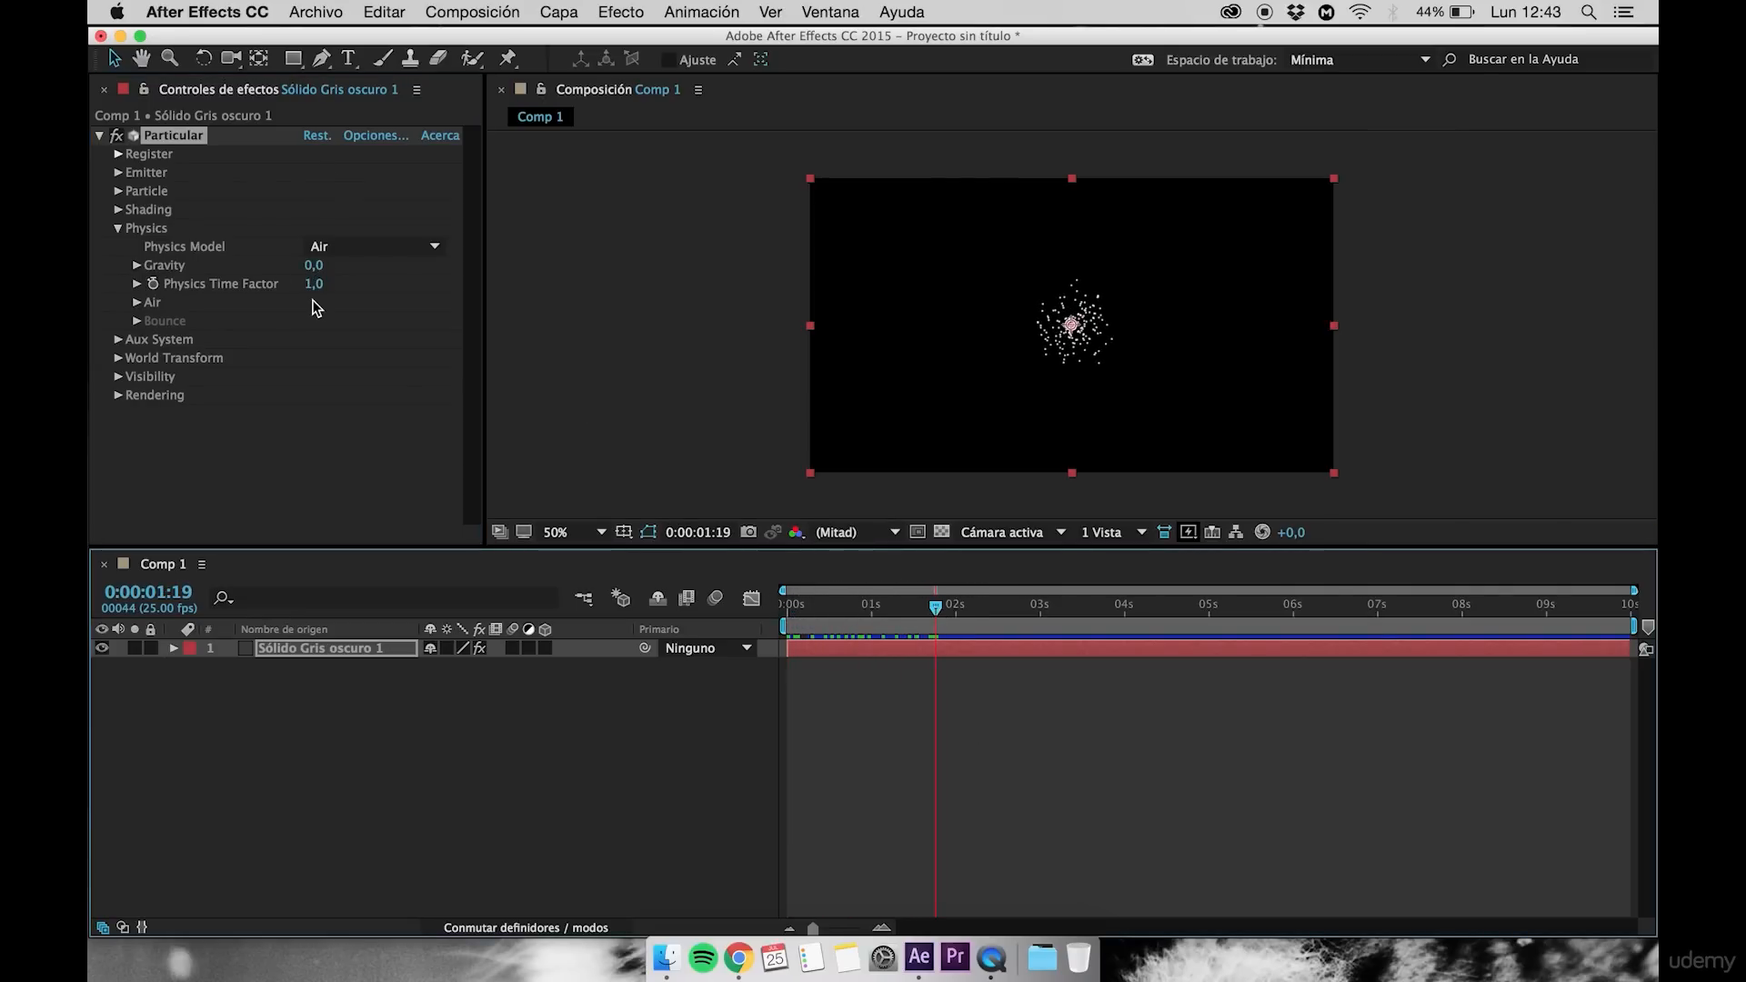
{"action": "left_click_drag", "start_coordinate": [314, 265], "coordinate": [321, 271]}
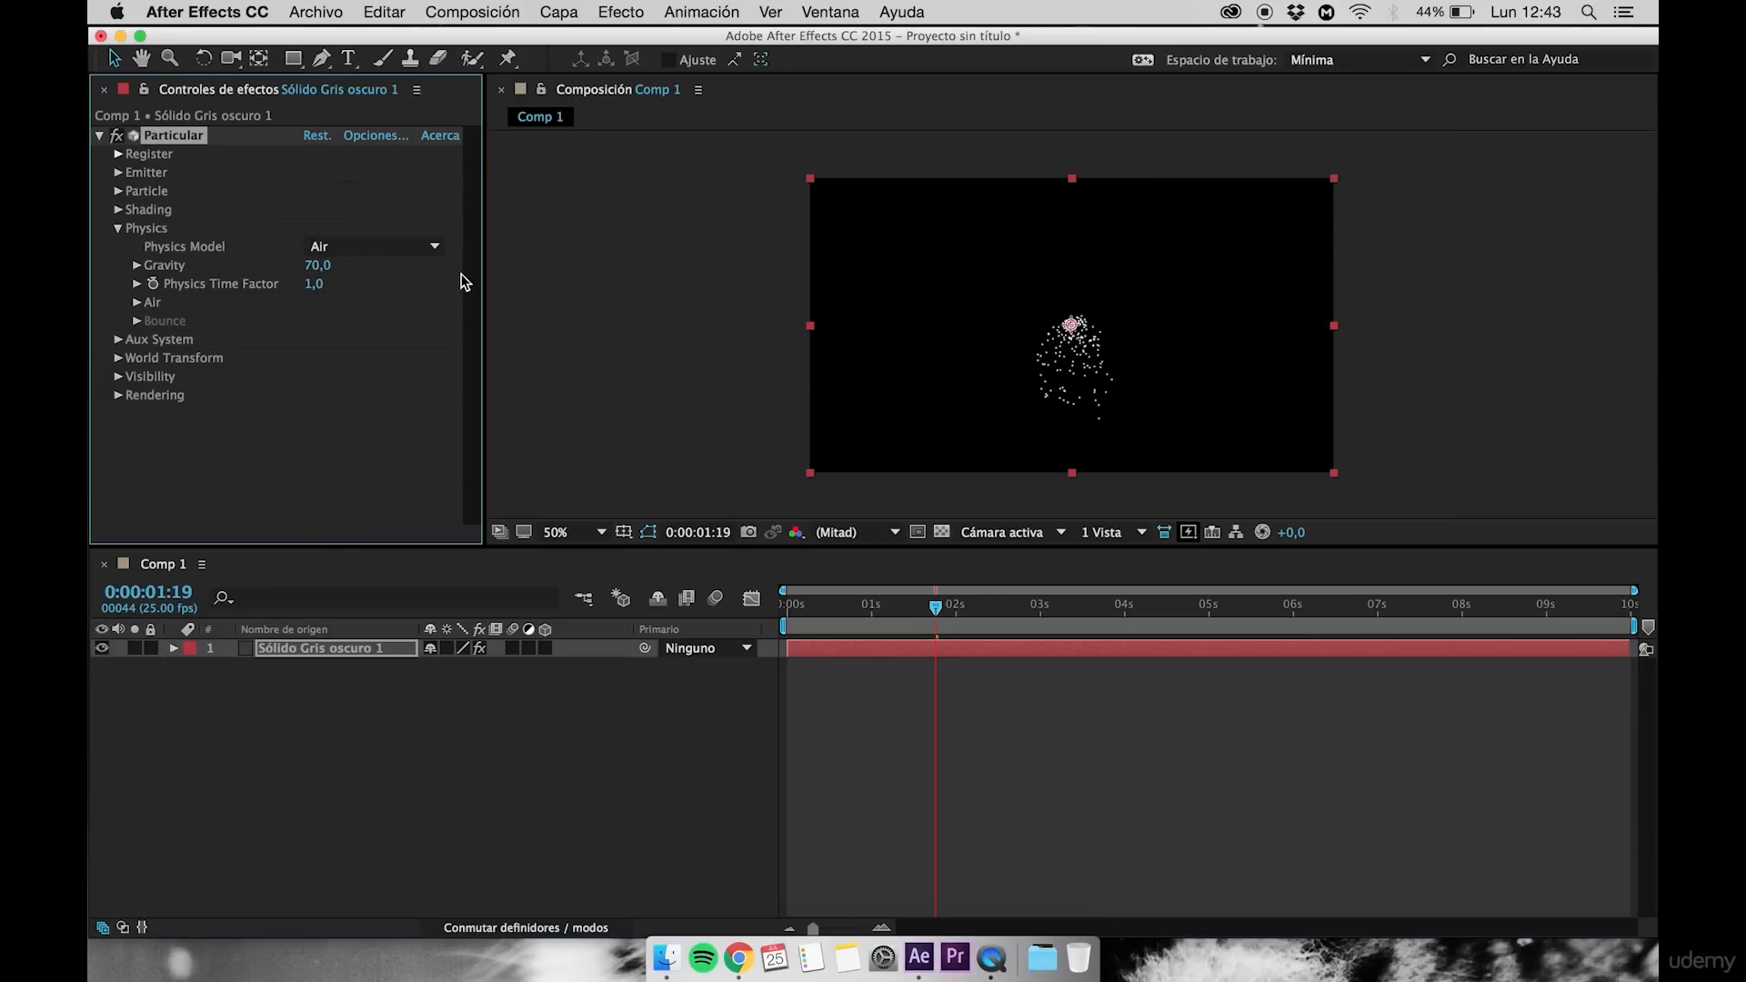
{"action": "left_click", "coordinate": [837, 605]}
{"action": "key", "text": "space"}
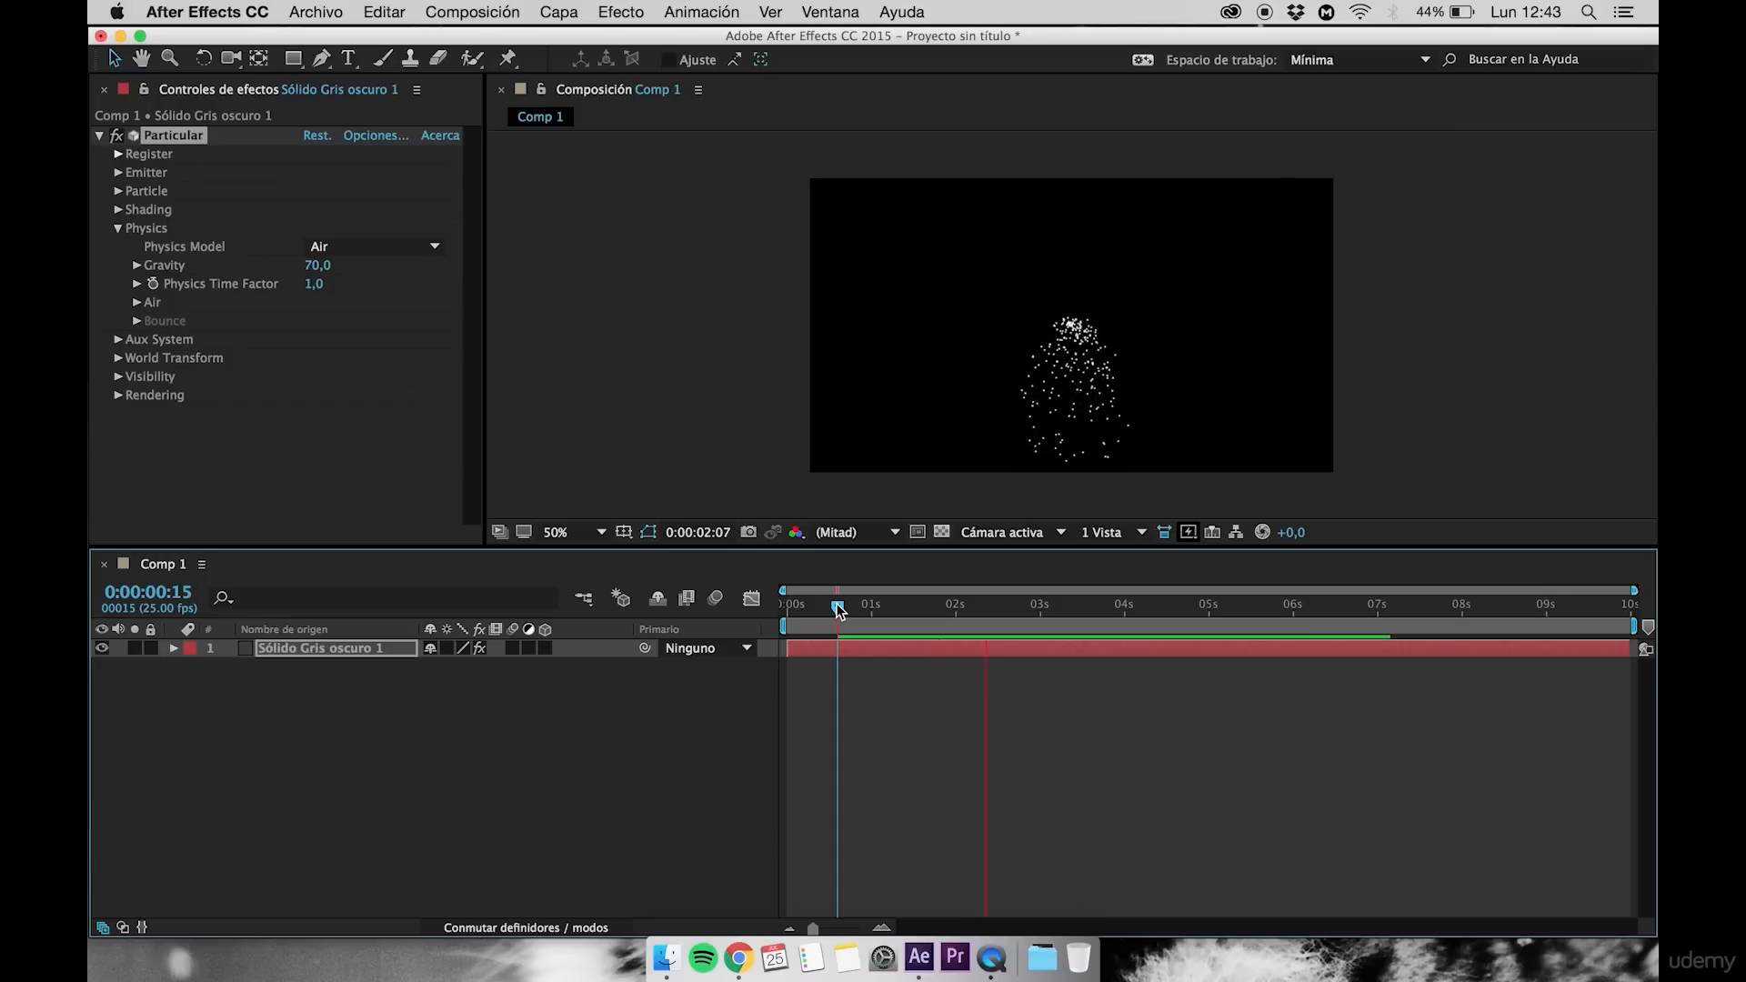
{"action": "left_click_drag", "start_coordinate": [924, 603], "coordinate": [877, 604]}
Set Gravity to -10 and preview the particle motion from near the start of the composition
{"action": "left_click", "coordinate": [317, 264]}
{"action": "type", "text": "-10"}
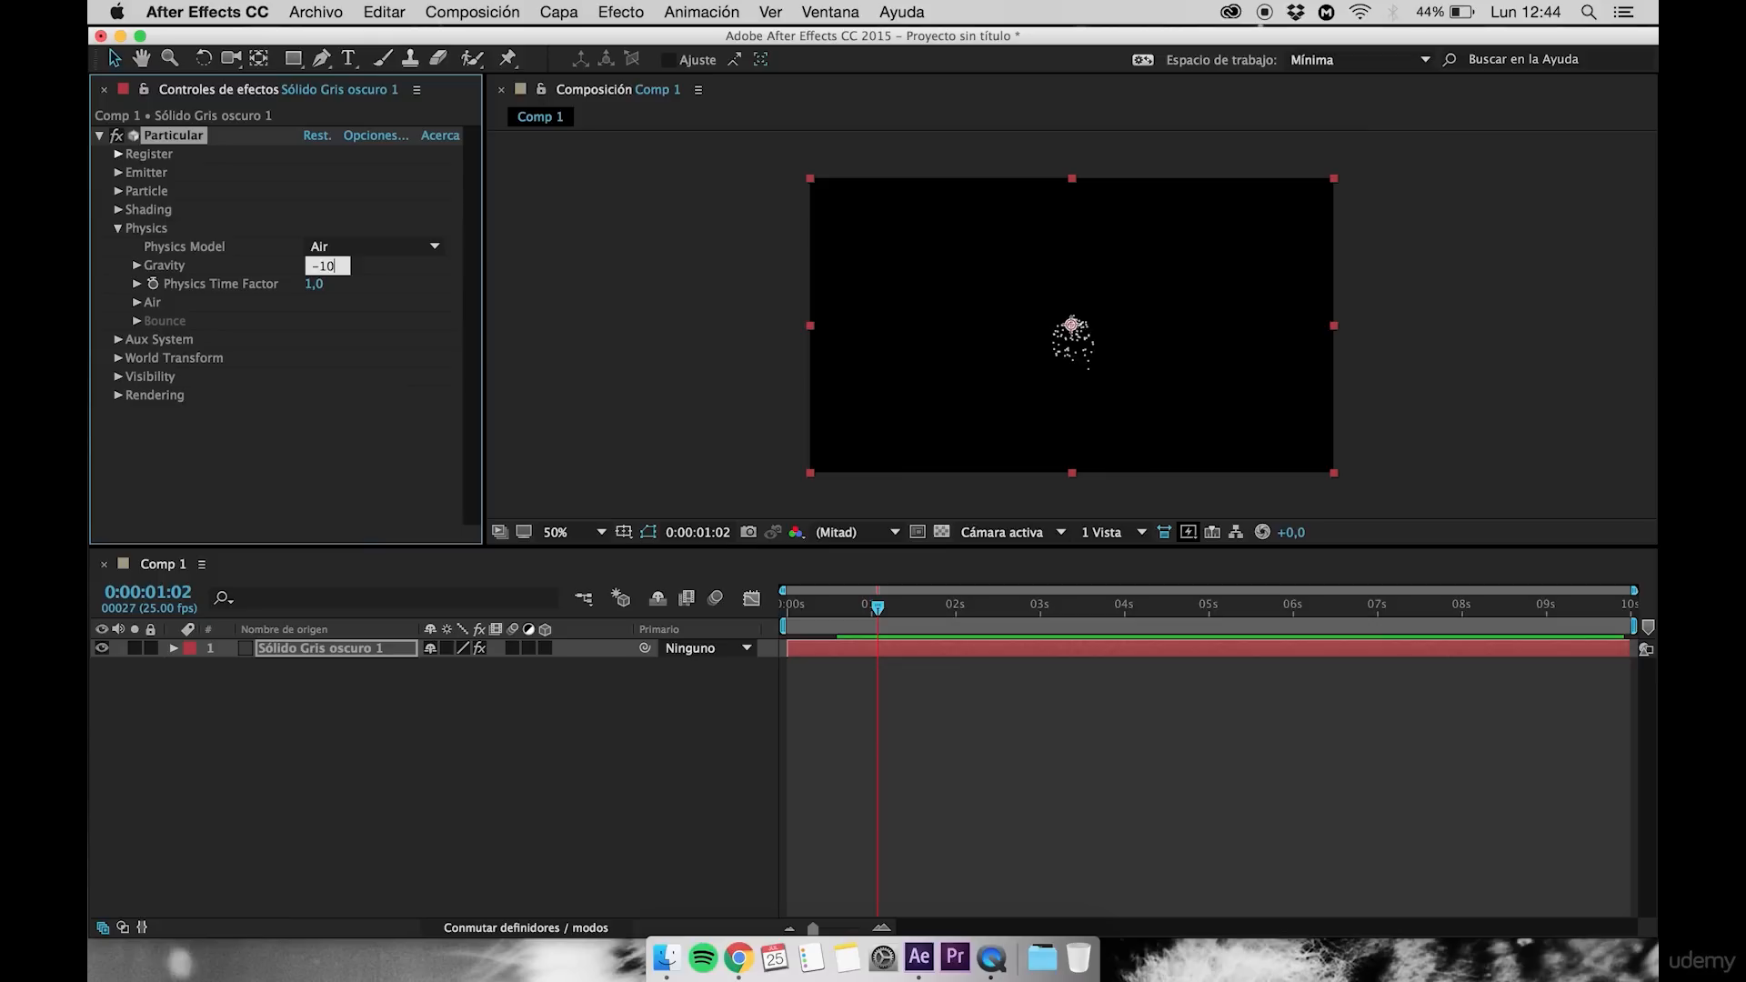
{"action": "key", "text": "Return"}
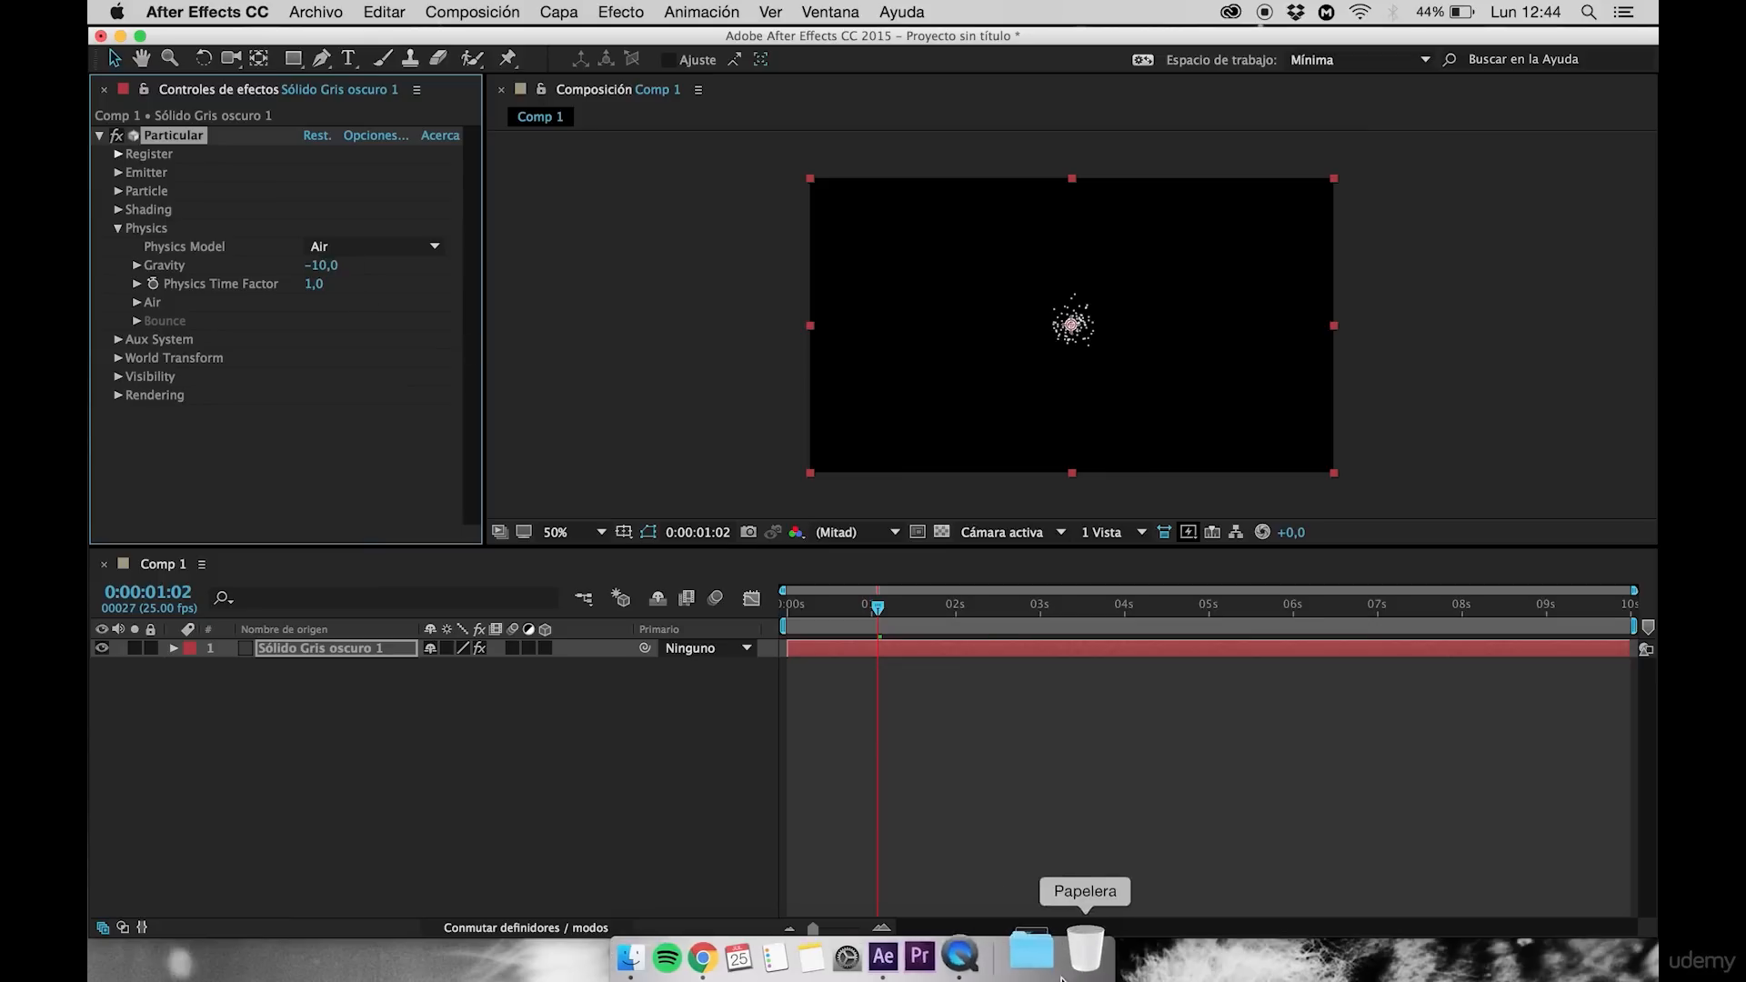
{"action": "left_click", "coordinate": [822, 618]}
{"action": "key", "text": "space"}
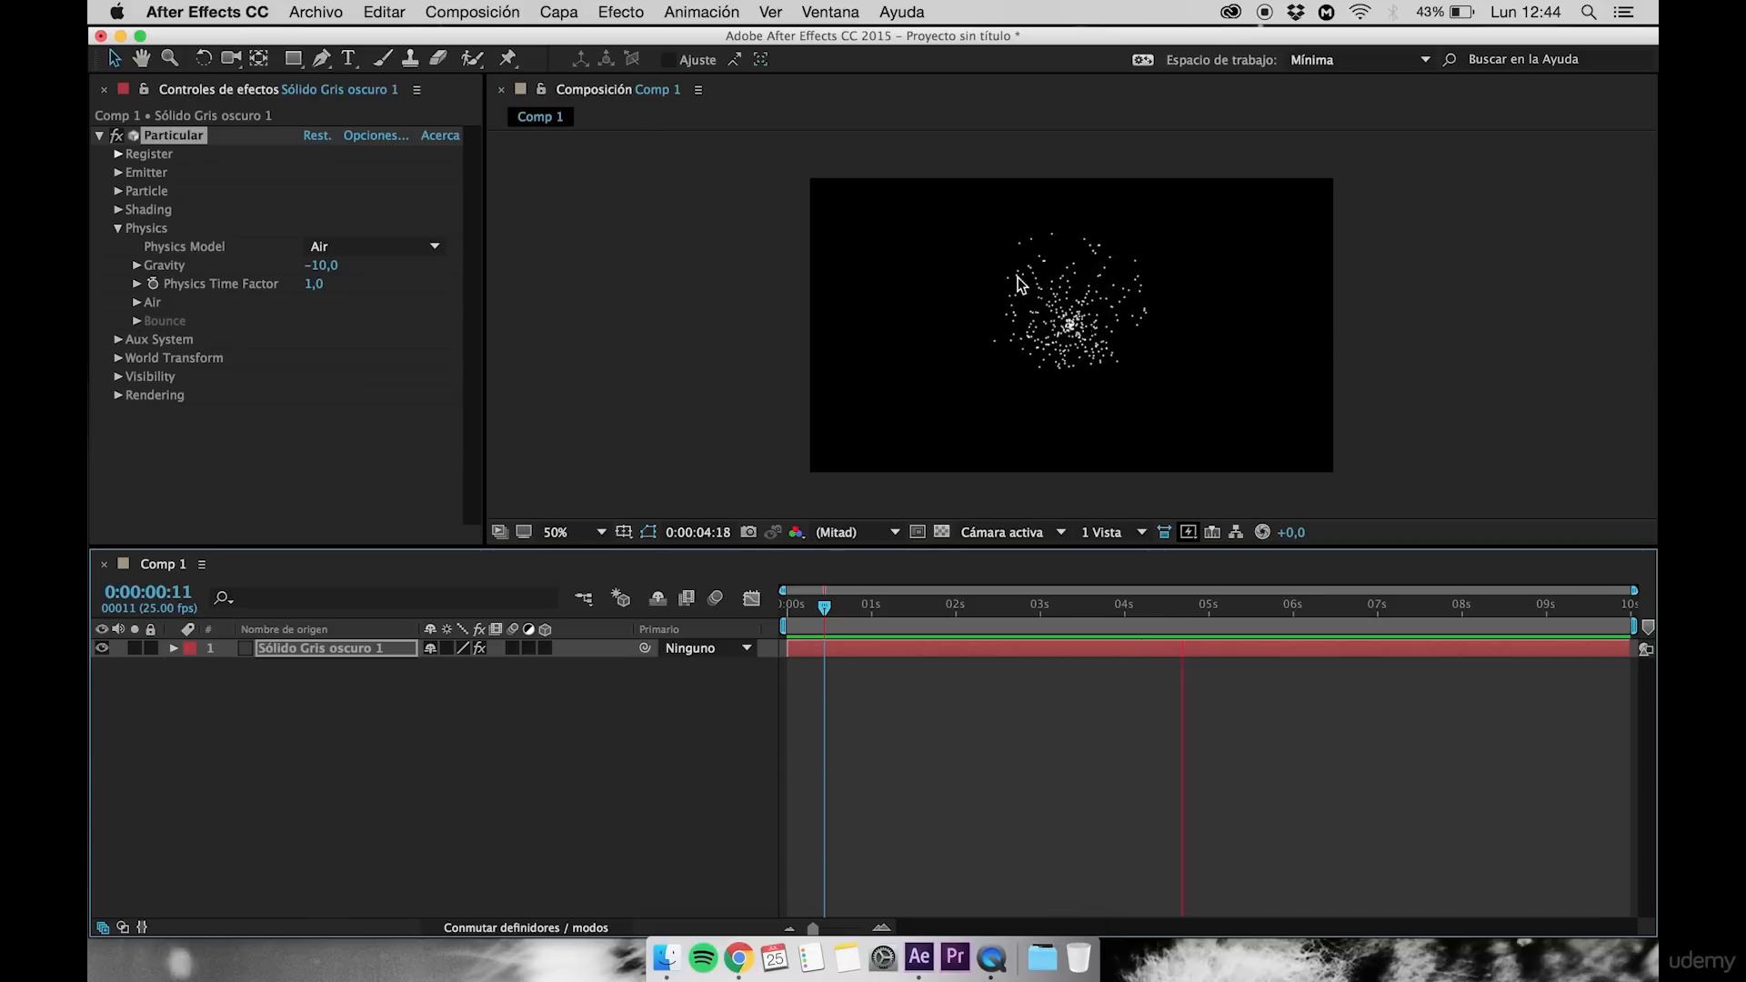
{"action": "left_click", "coordinate": [795, 607]}
{"action": "left_click_drag", "start_coordinate": [796, 607], "coordinate": [811, 608]}
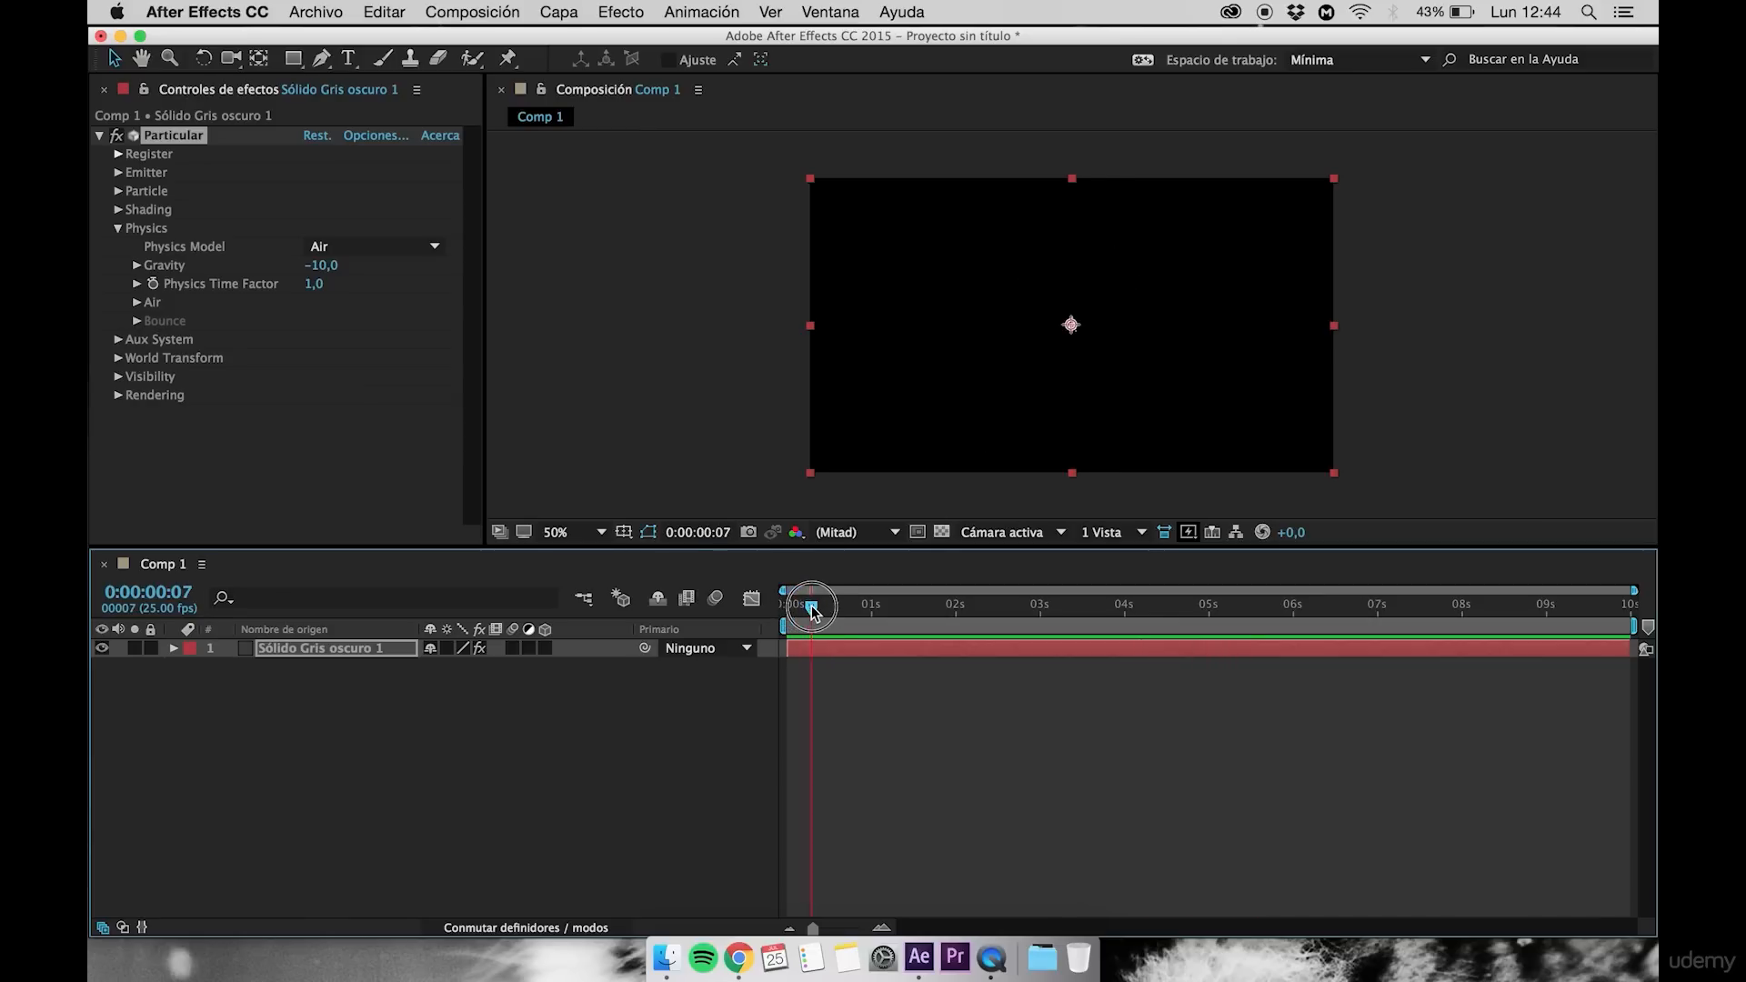
Set Gravity to 100 and preview the particle motion from 0:00:00:02
{"action": "left_click", "coordinate": [319, 265]}
{"action": "type", "text": "100"}
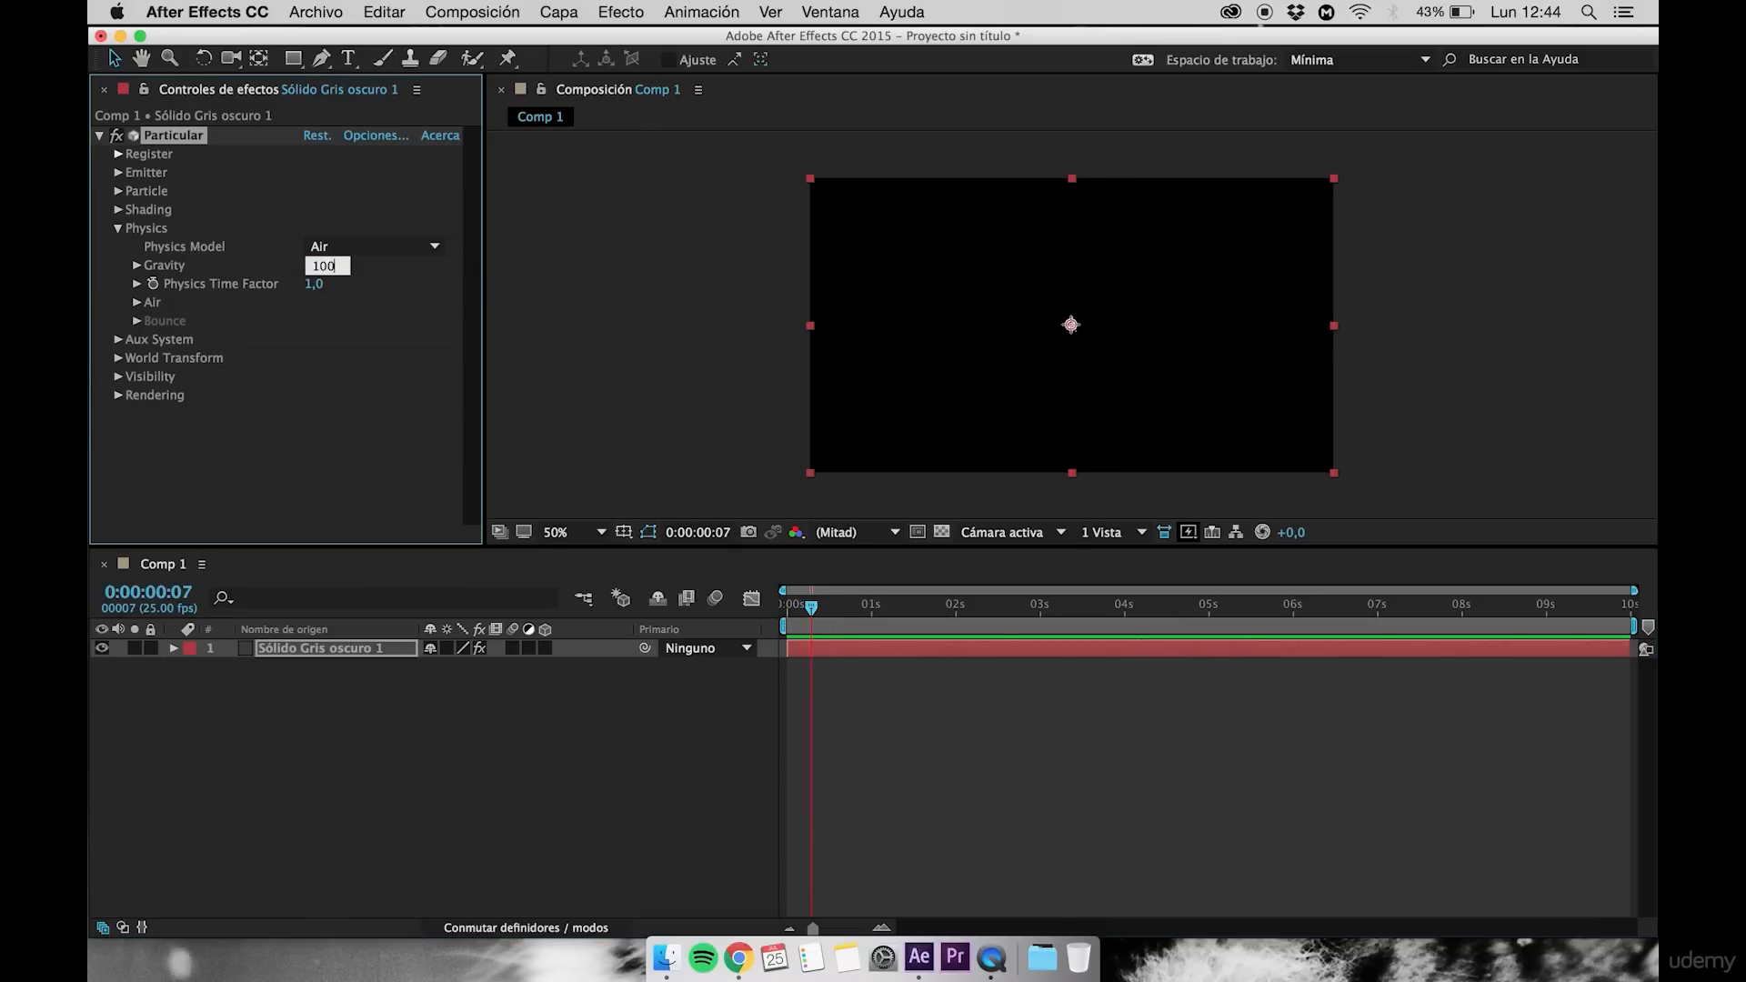
{"action": "key", "text": "Return"}
{"action": "left_click", "coordinate": [794, 607]}
{"action": "key", "text": "space"}
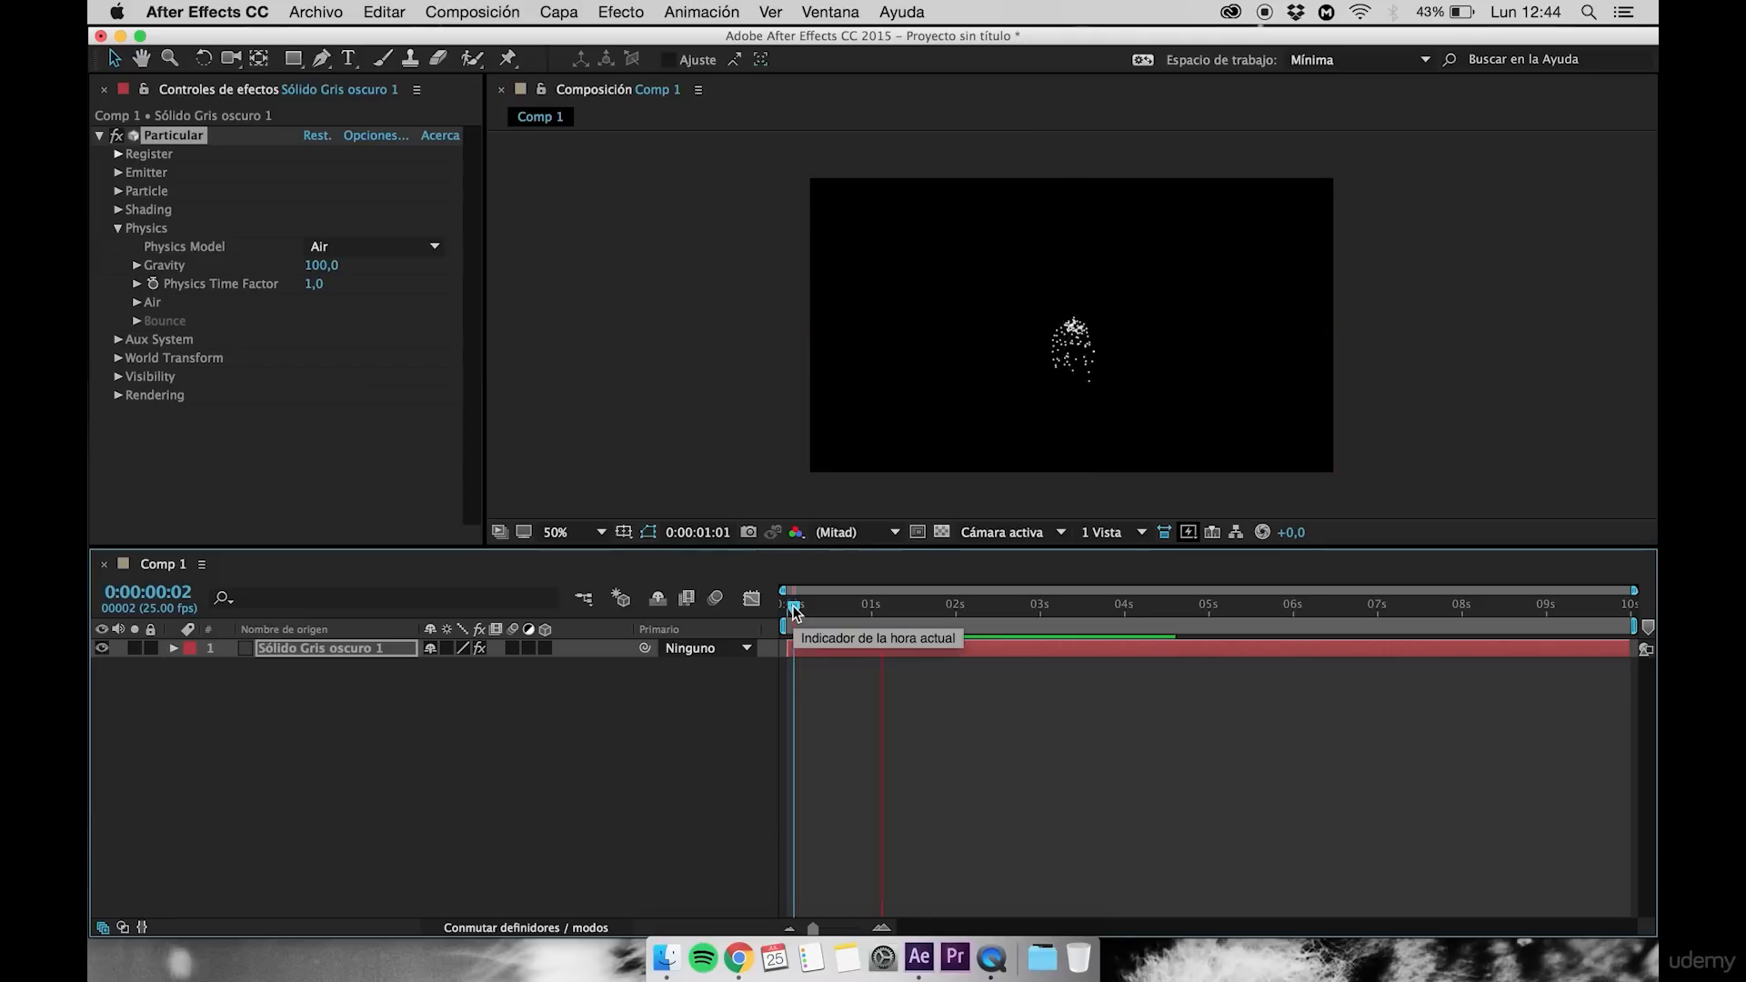
{"action": "key", "text": "space"}
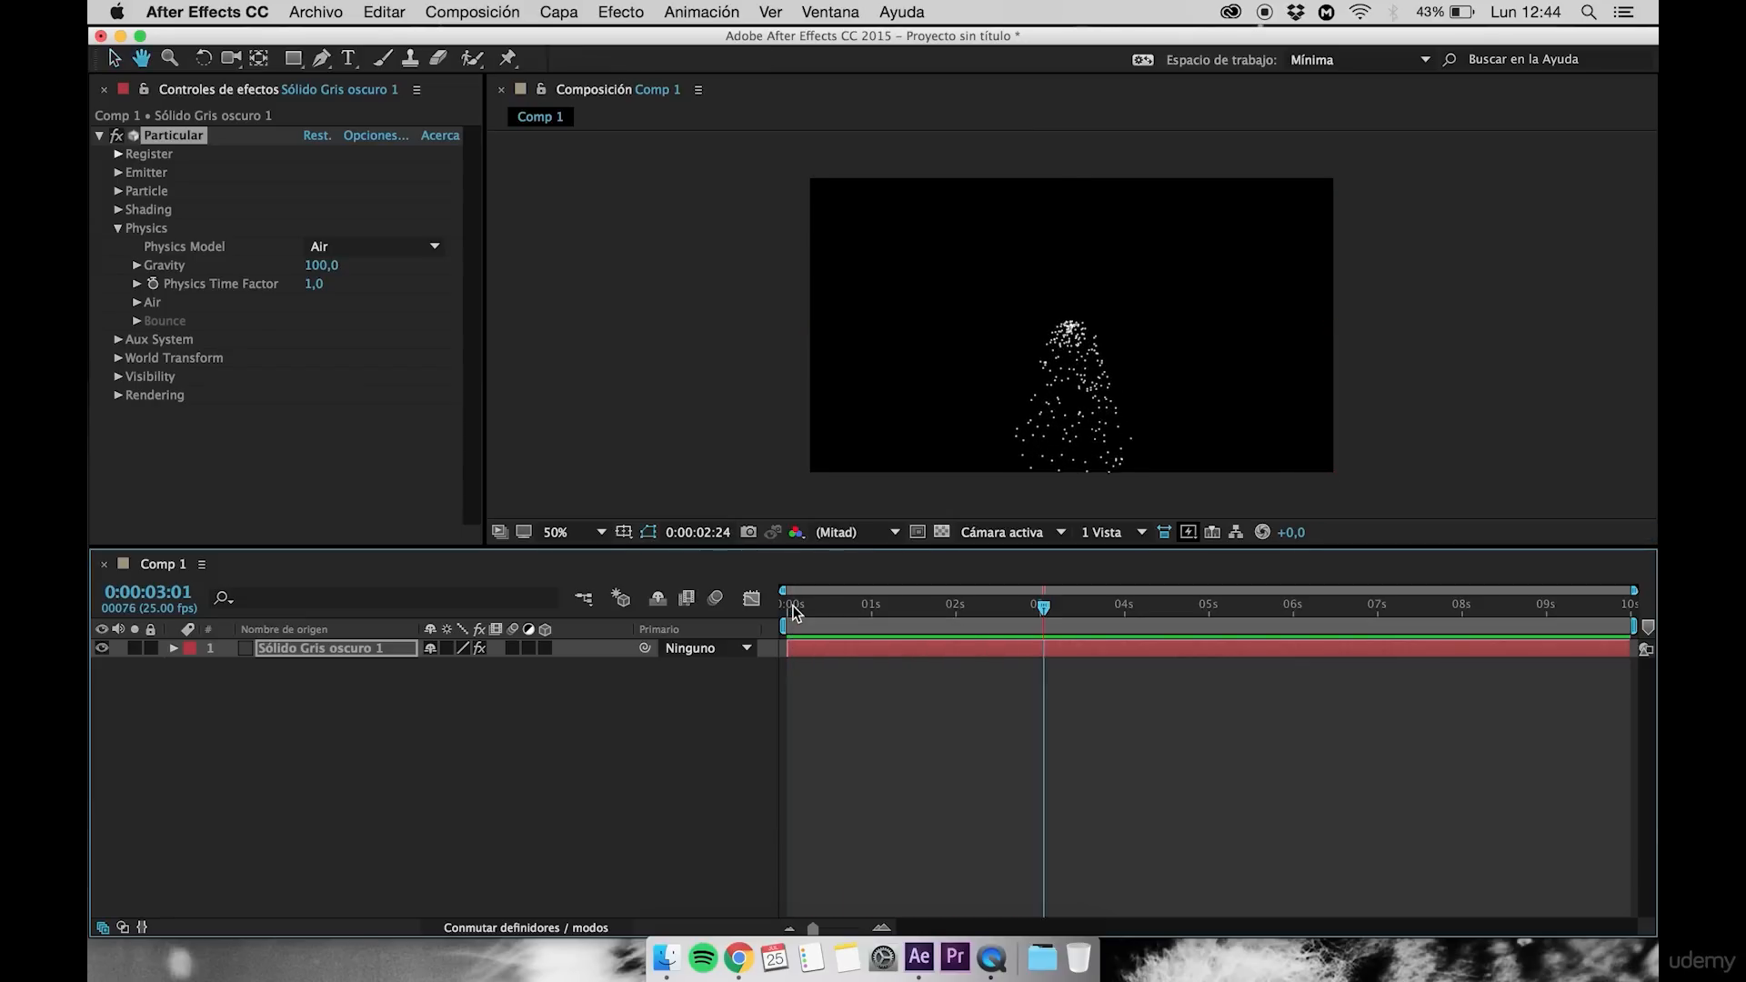
Lower Gravity for a preview from 0:00:03:01, and set it to -20 during playback
{"action": "mouse_move", "coordinate": [319, 267]}
{"action": "left_mouse_down"}
{"action": "mouse_move", "coordinate": [287, 275]}
{"action": "mouse_move", "coordinate": [312, 267]}
{"action": "left_mouse_up"}
{"action": "key", "text": "space"}
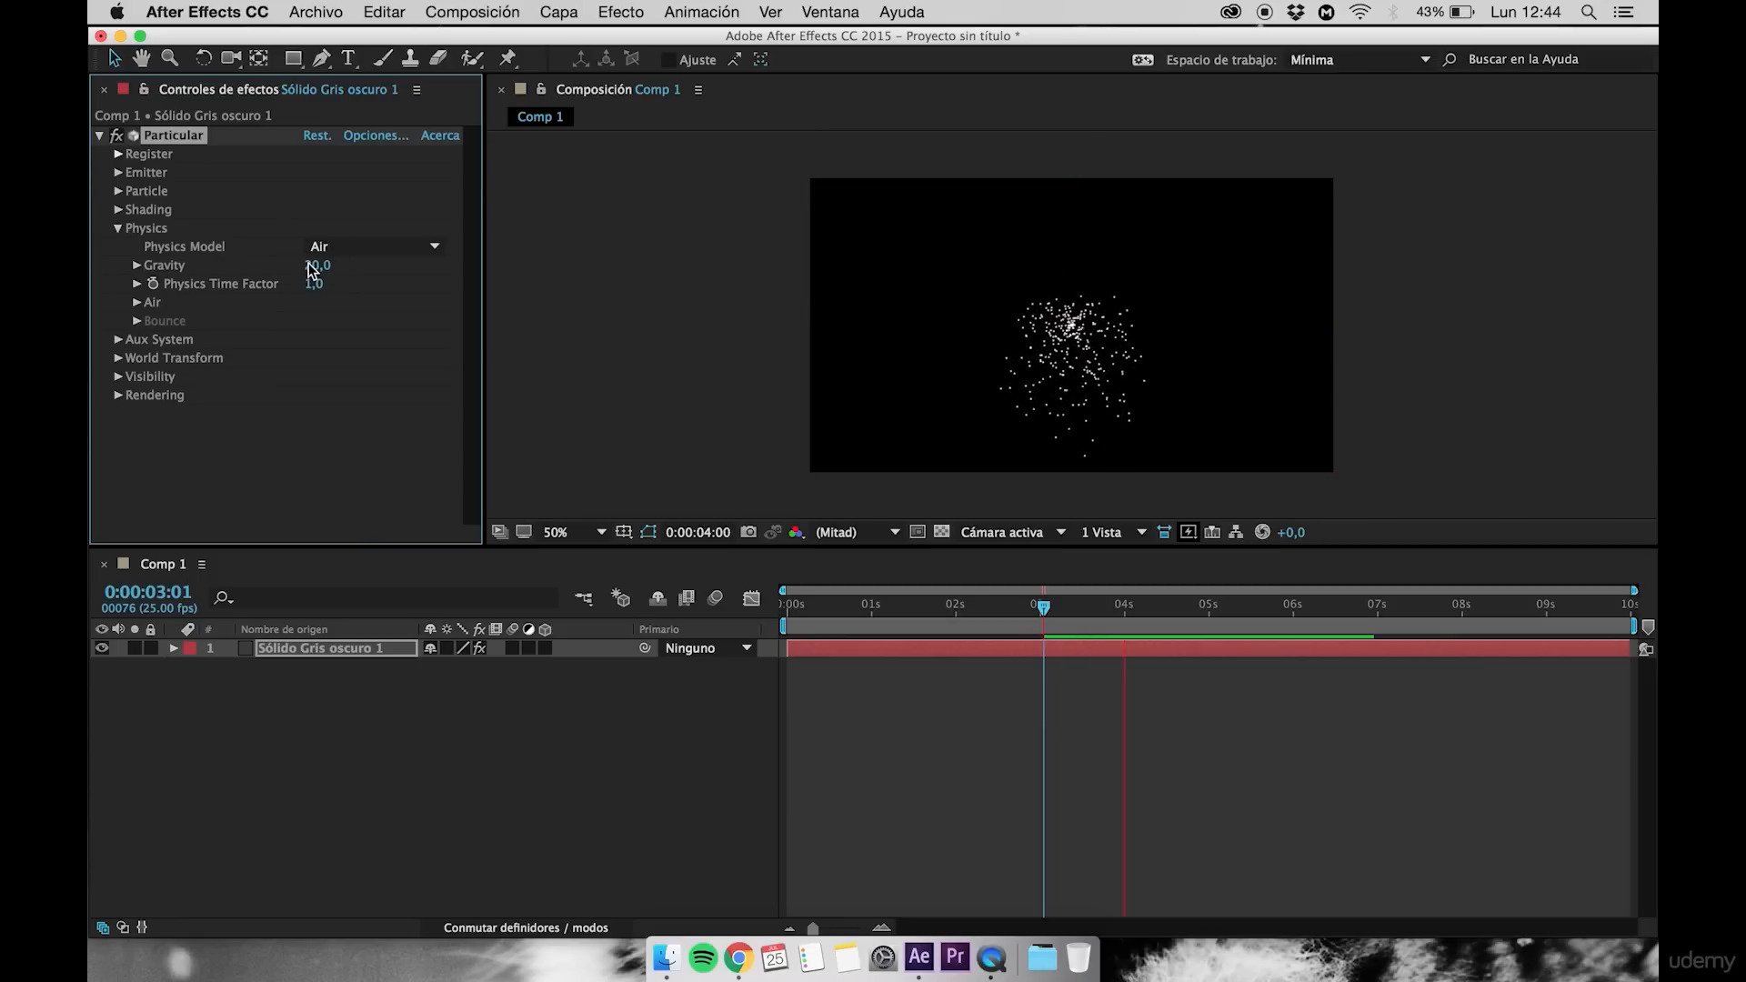
{"action": "left_click", "coordinate": [312, 267]}
{"action": "type", "text": "-20"}
{"action": "key", "text": "Return"}
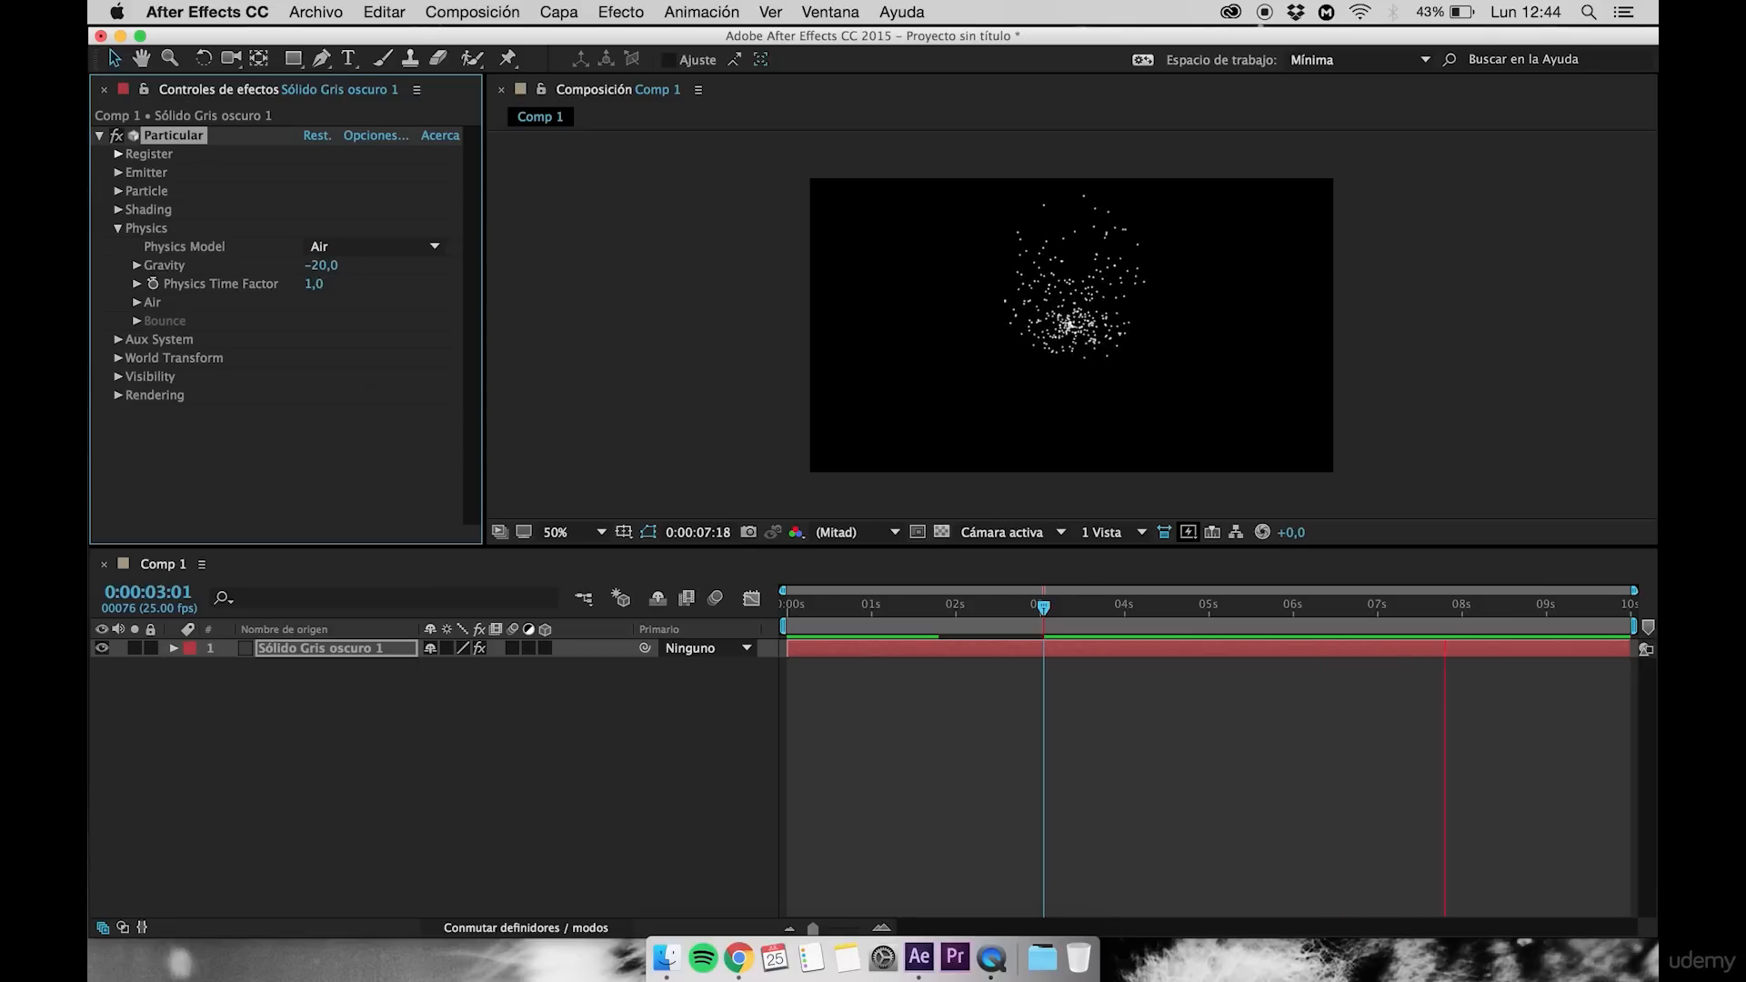
End the preview by moving to about one second, and reset Gravity to 0
{"action": "left_click", "coordinate": [878, 607]}
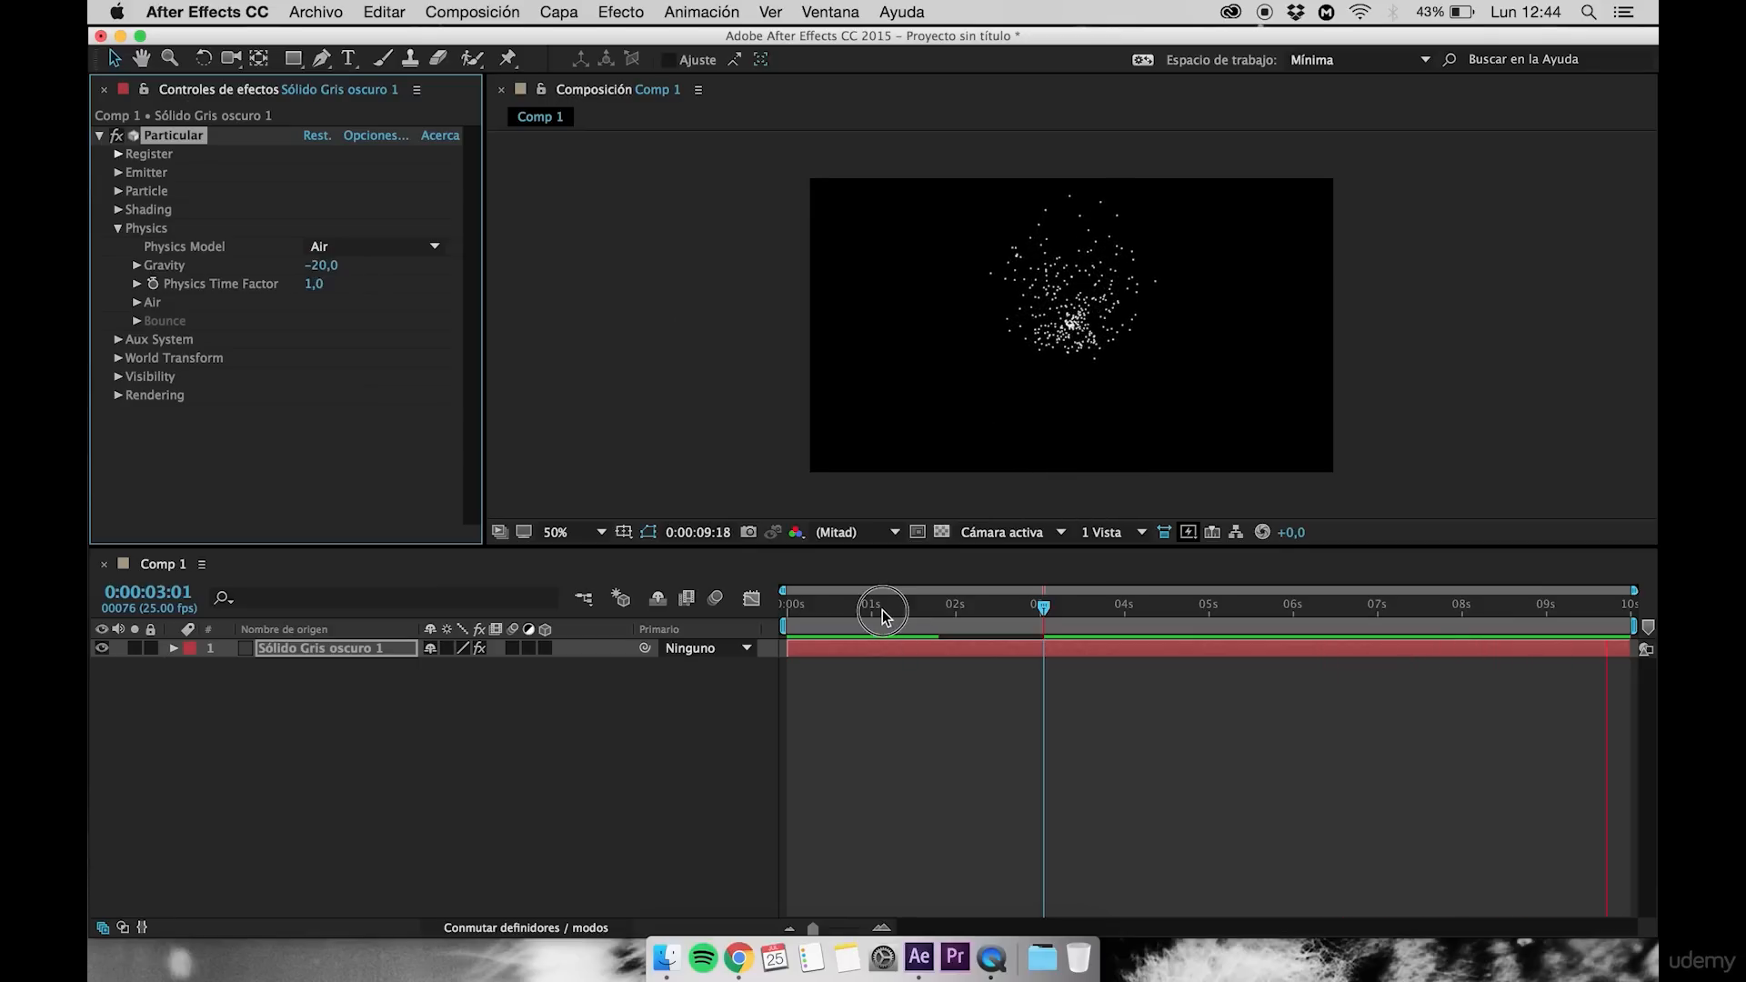
{"action": "left_click", "coordinate": [882, 607]}
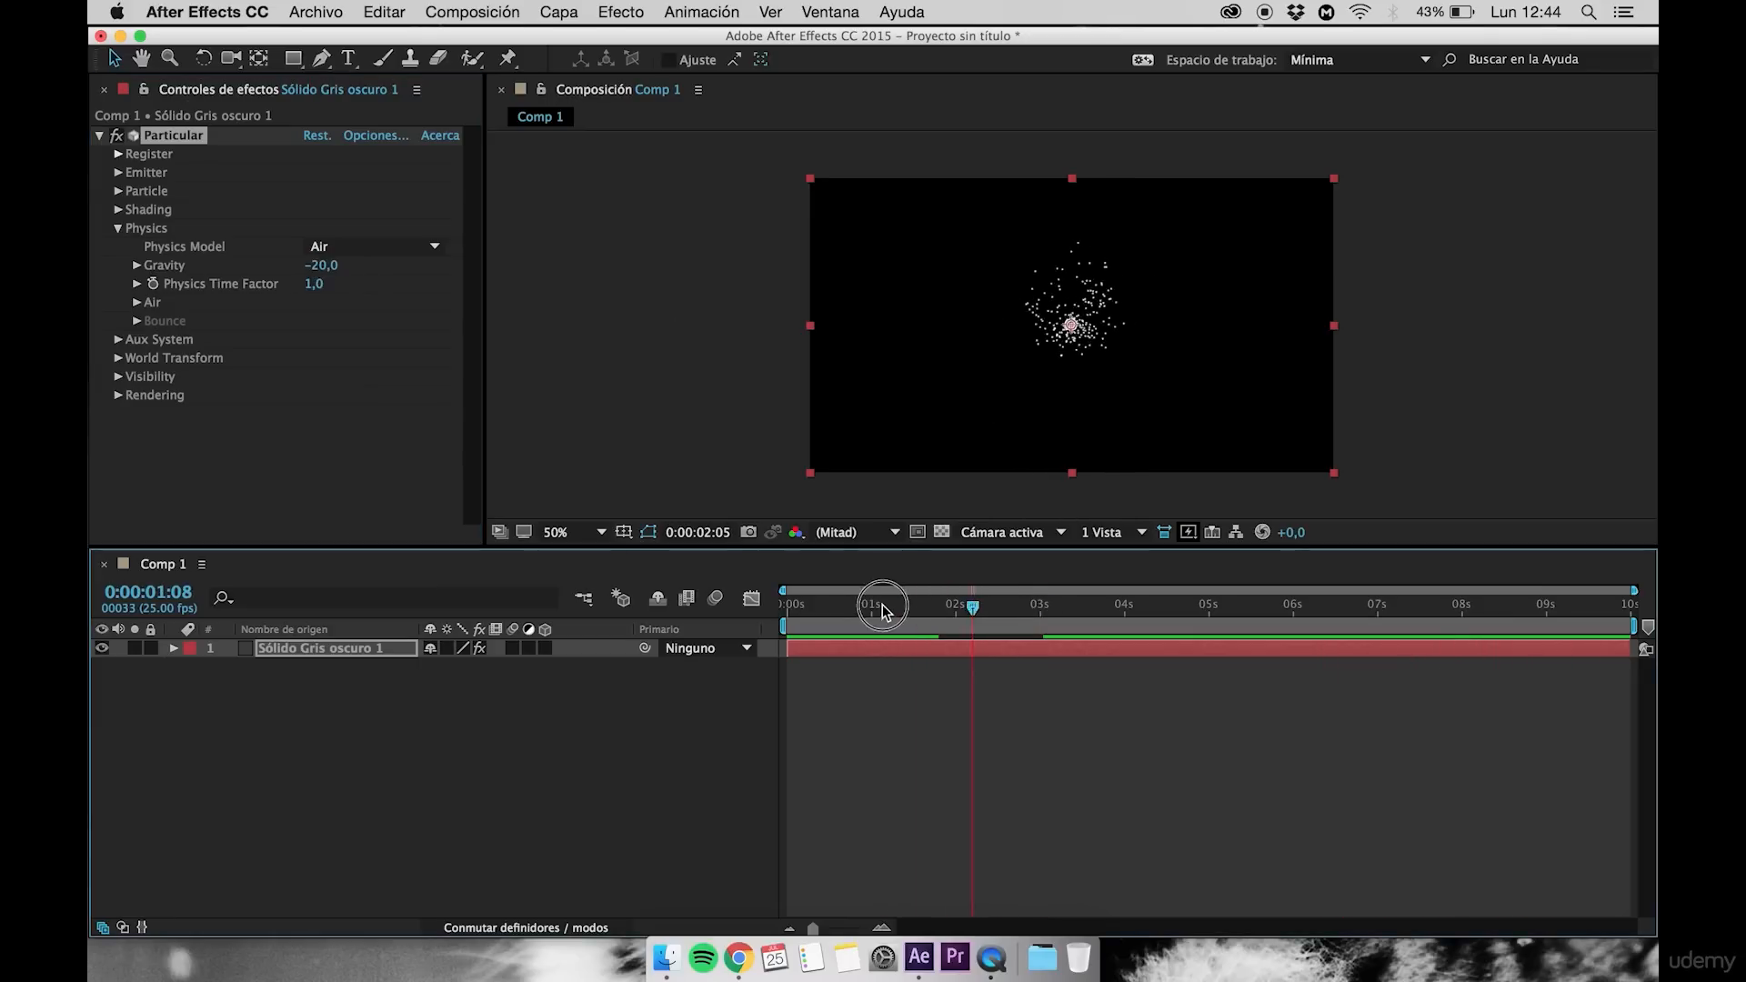
{"action": "left_click", "coordinate": [324, 267]}
{"action": "type", "text": "0"}
{"action": "key", "text": "Return"}
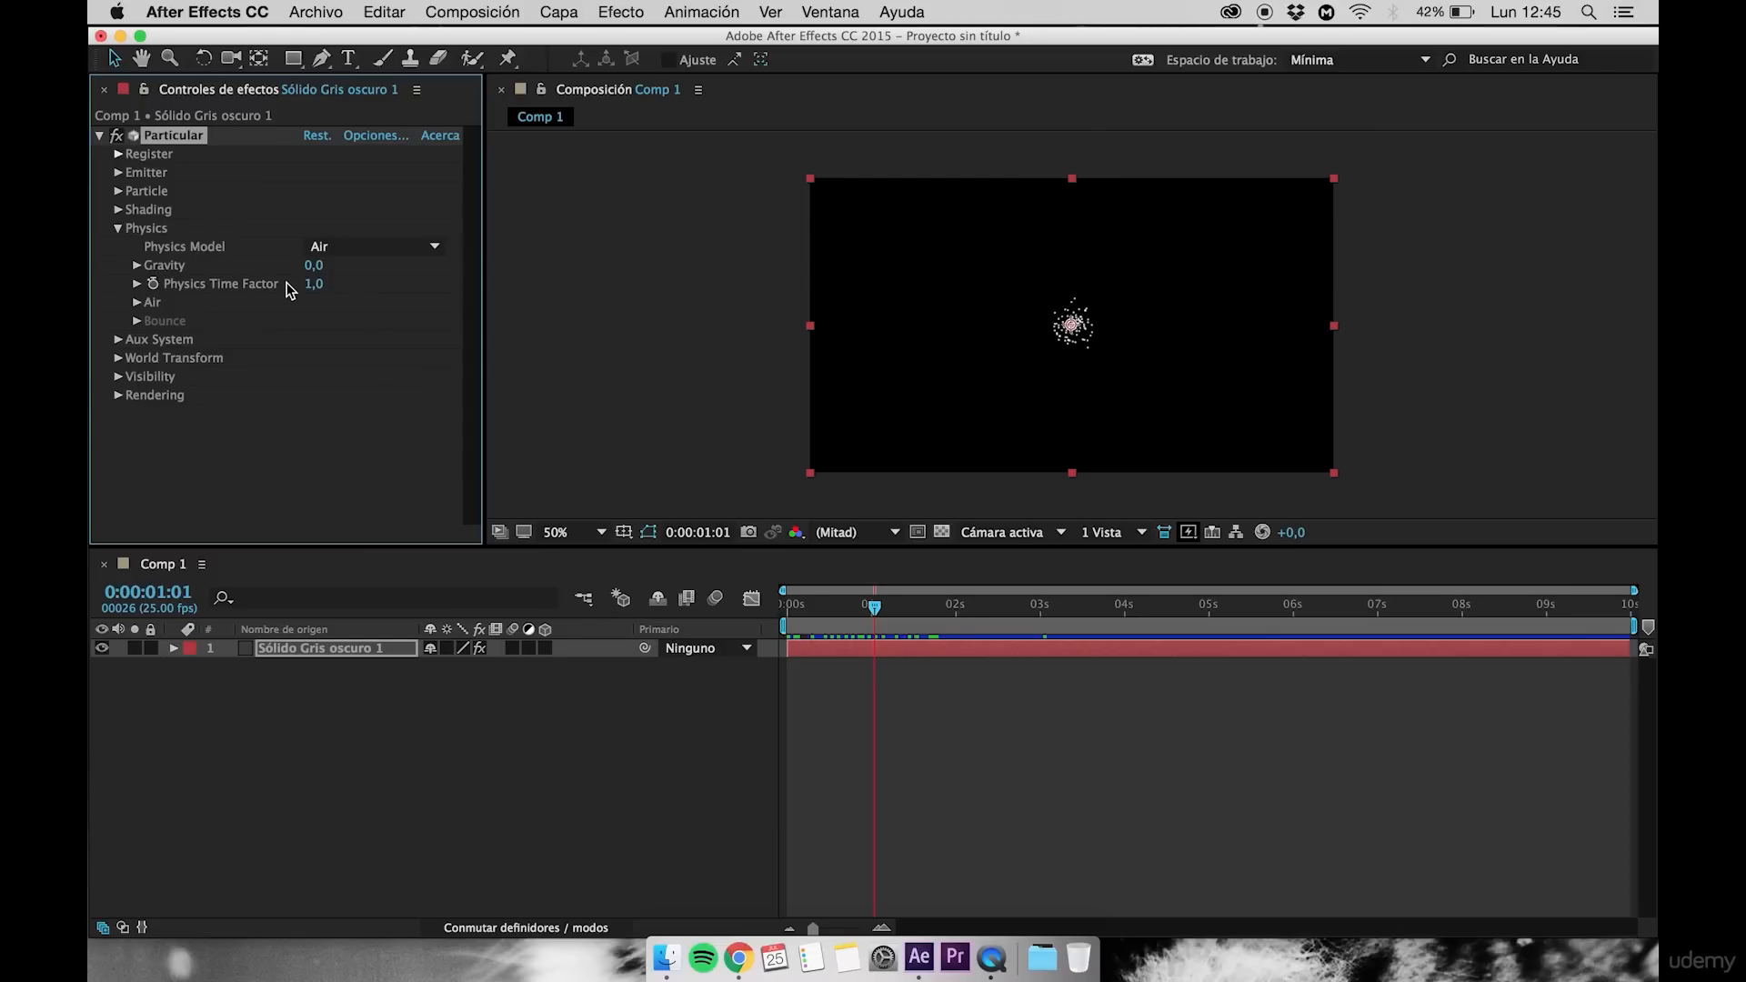
Examine the Air and Bounce parameter groups and the Physics Model choices
{"action": "left_click", "coordinate": [137, 303]}
{"action": "left_click", "coordinate": [137, 303]}
{"action": "left_click", "coordinate": [137, 321]}
{"action": "left_click", "coordinate": [138, 321]}
{"action": "left_click", "coordinate": [329, 247]}
{"action": "left_click", "coordinate": [330, 247]}
{"action": "left_click", "coordinate": [328, 247]}
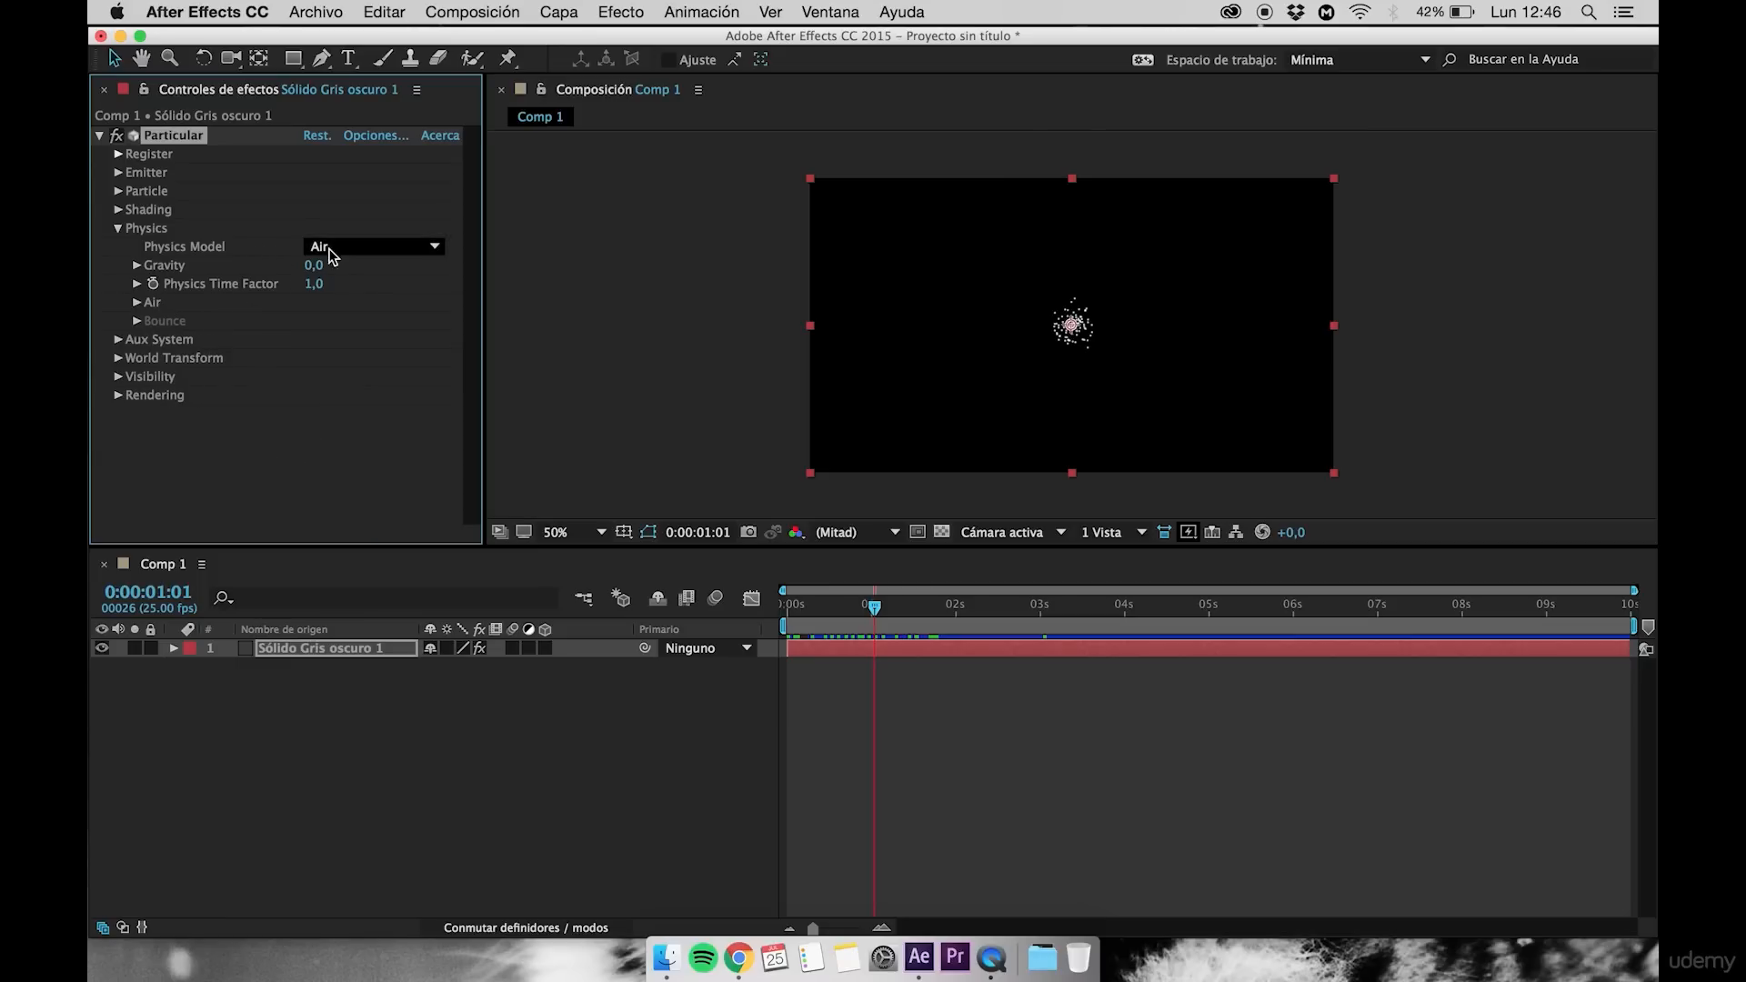
{"action": "left_click", "coordinate": [339, 249]}
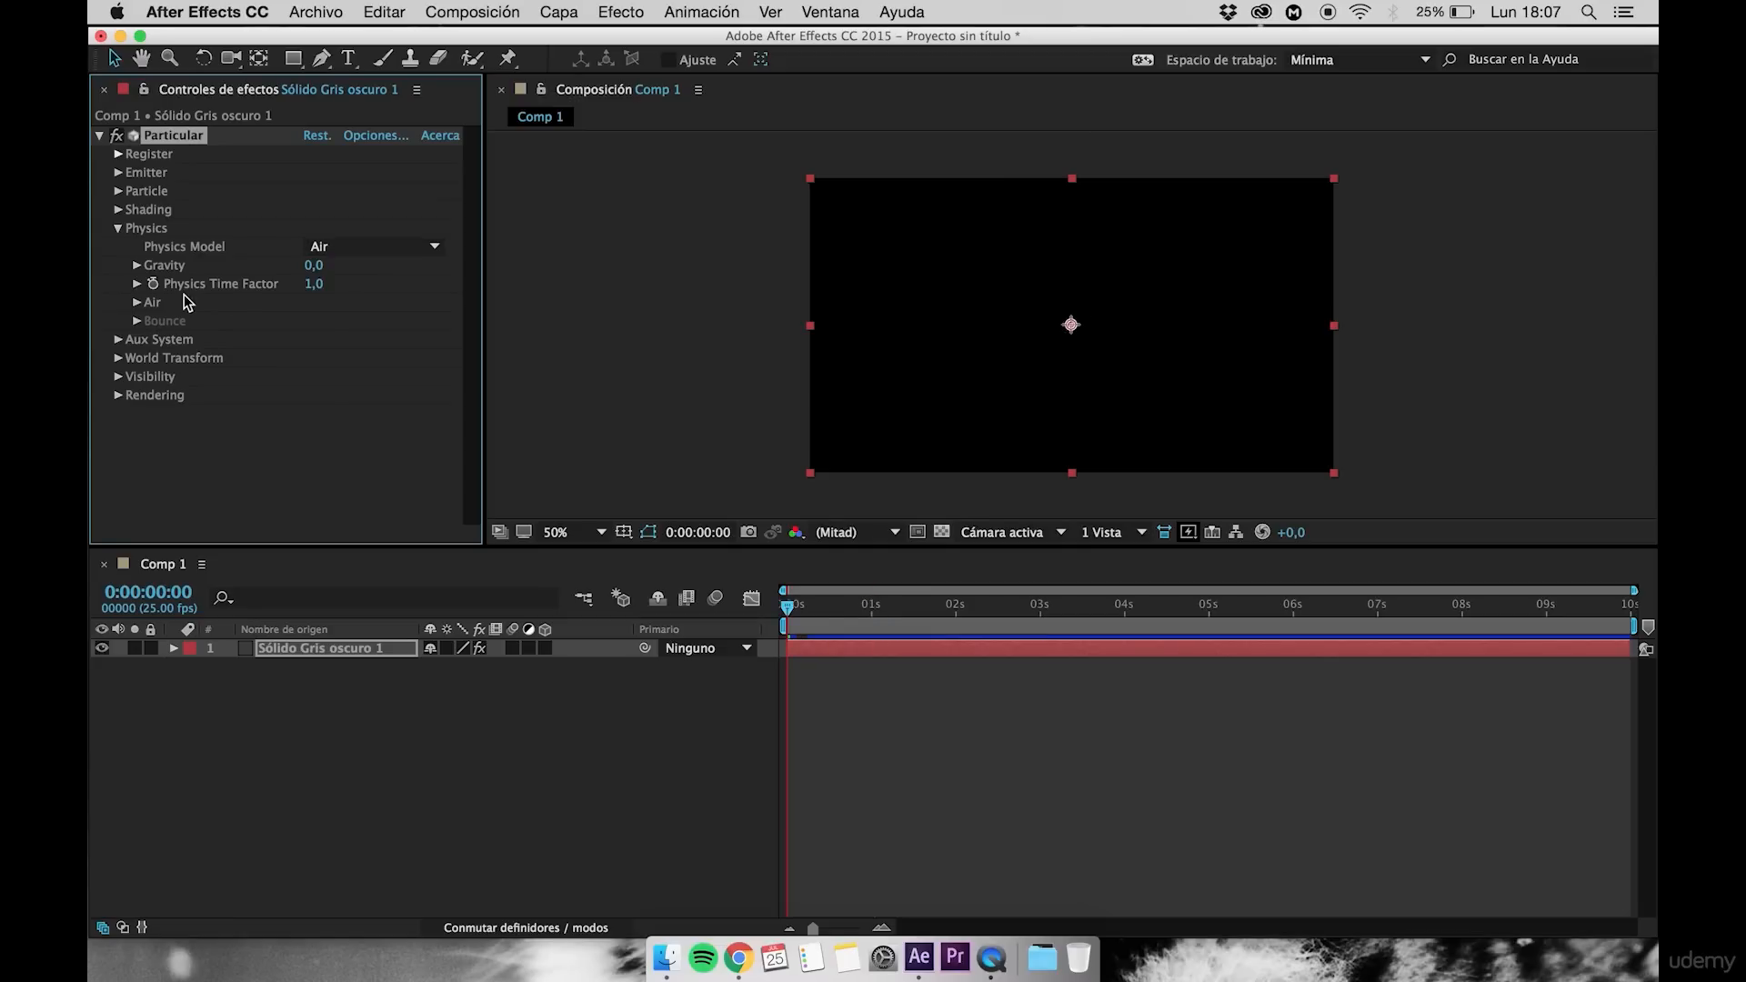
Expand the Air parameters in Physics and review the Motion Path options
{"action": "left_click", "coordinate": [137, 303]}
{"action": "scroll", "coordinate": [207, 380], "scroll_direction": "down", "scroll_amount": 3}
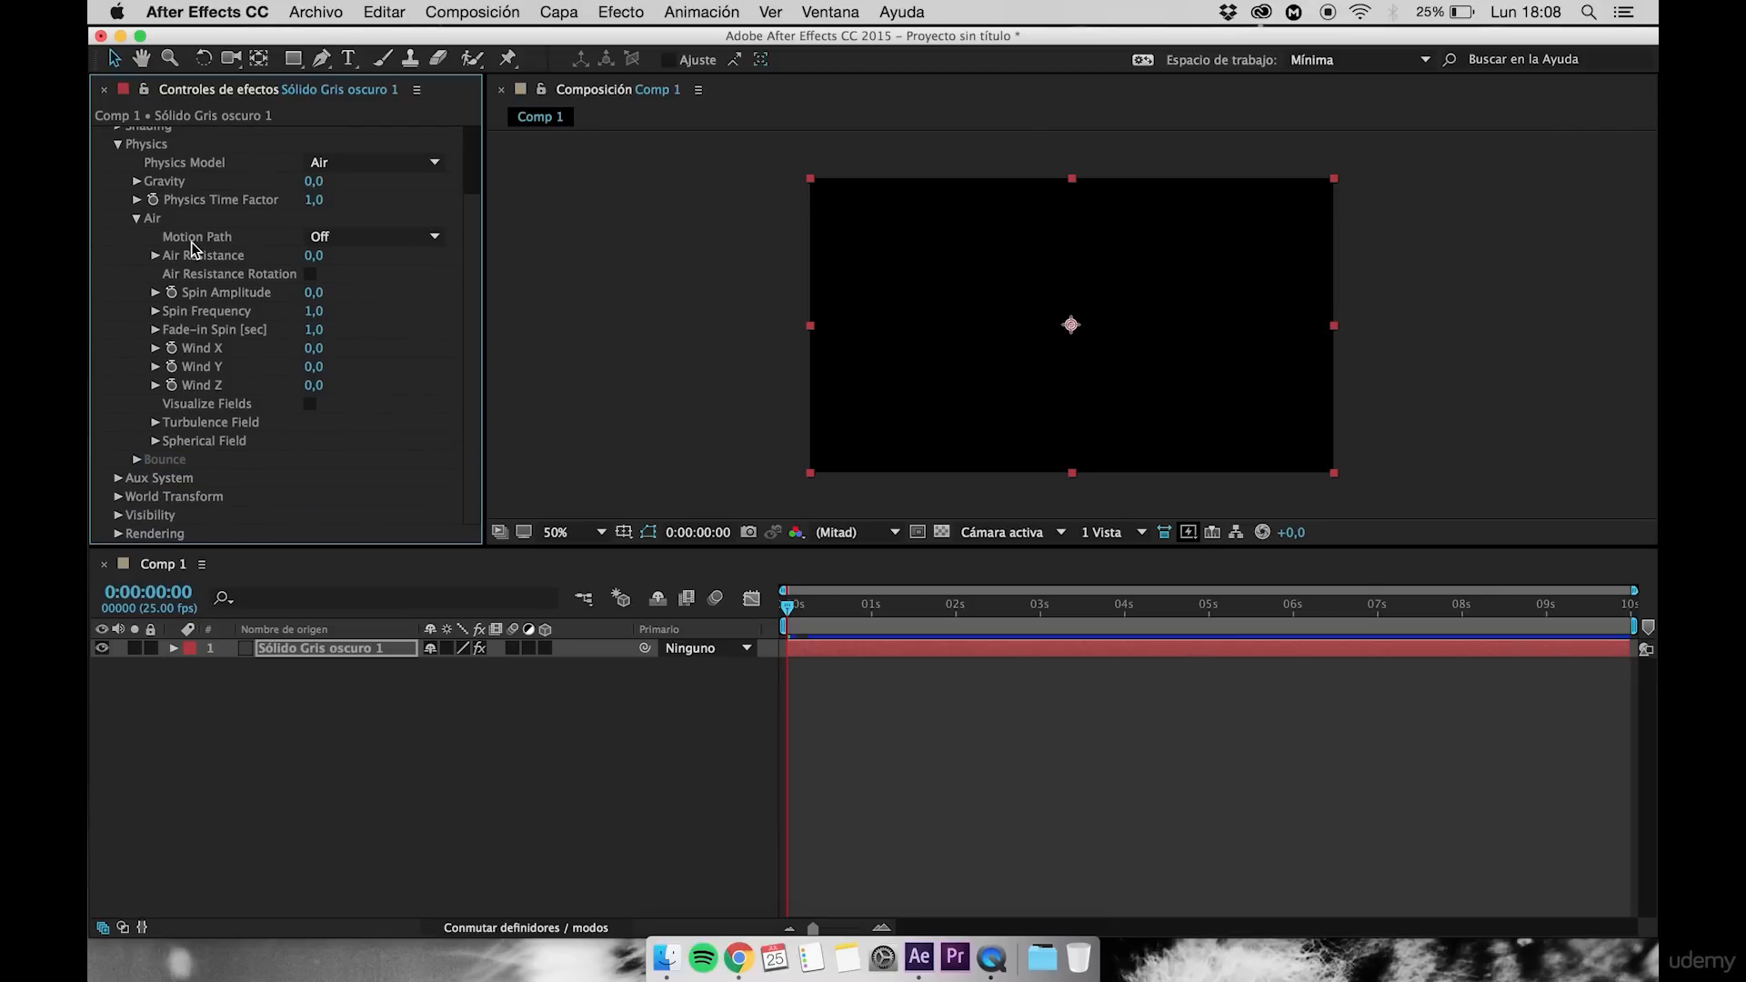
{"action": "left_click", "coordinate": [332, 246]}
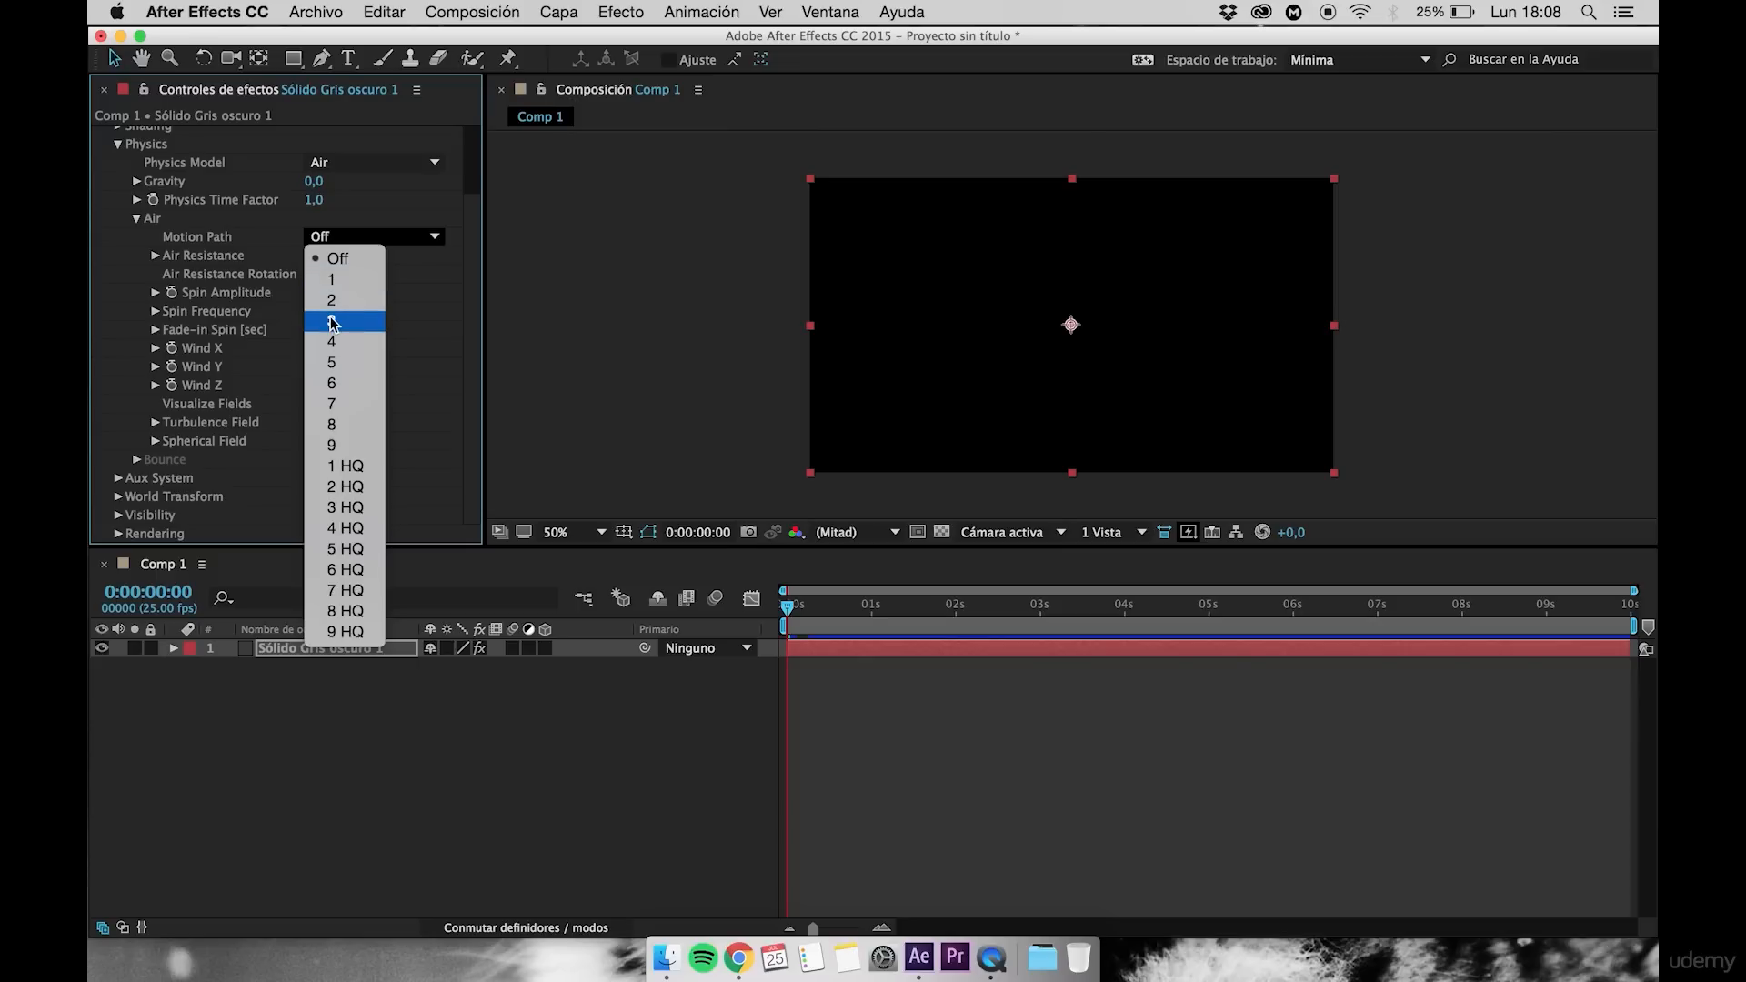
{"action": "left_click", "coordinate": [277, 239]}
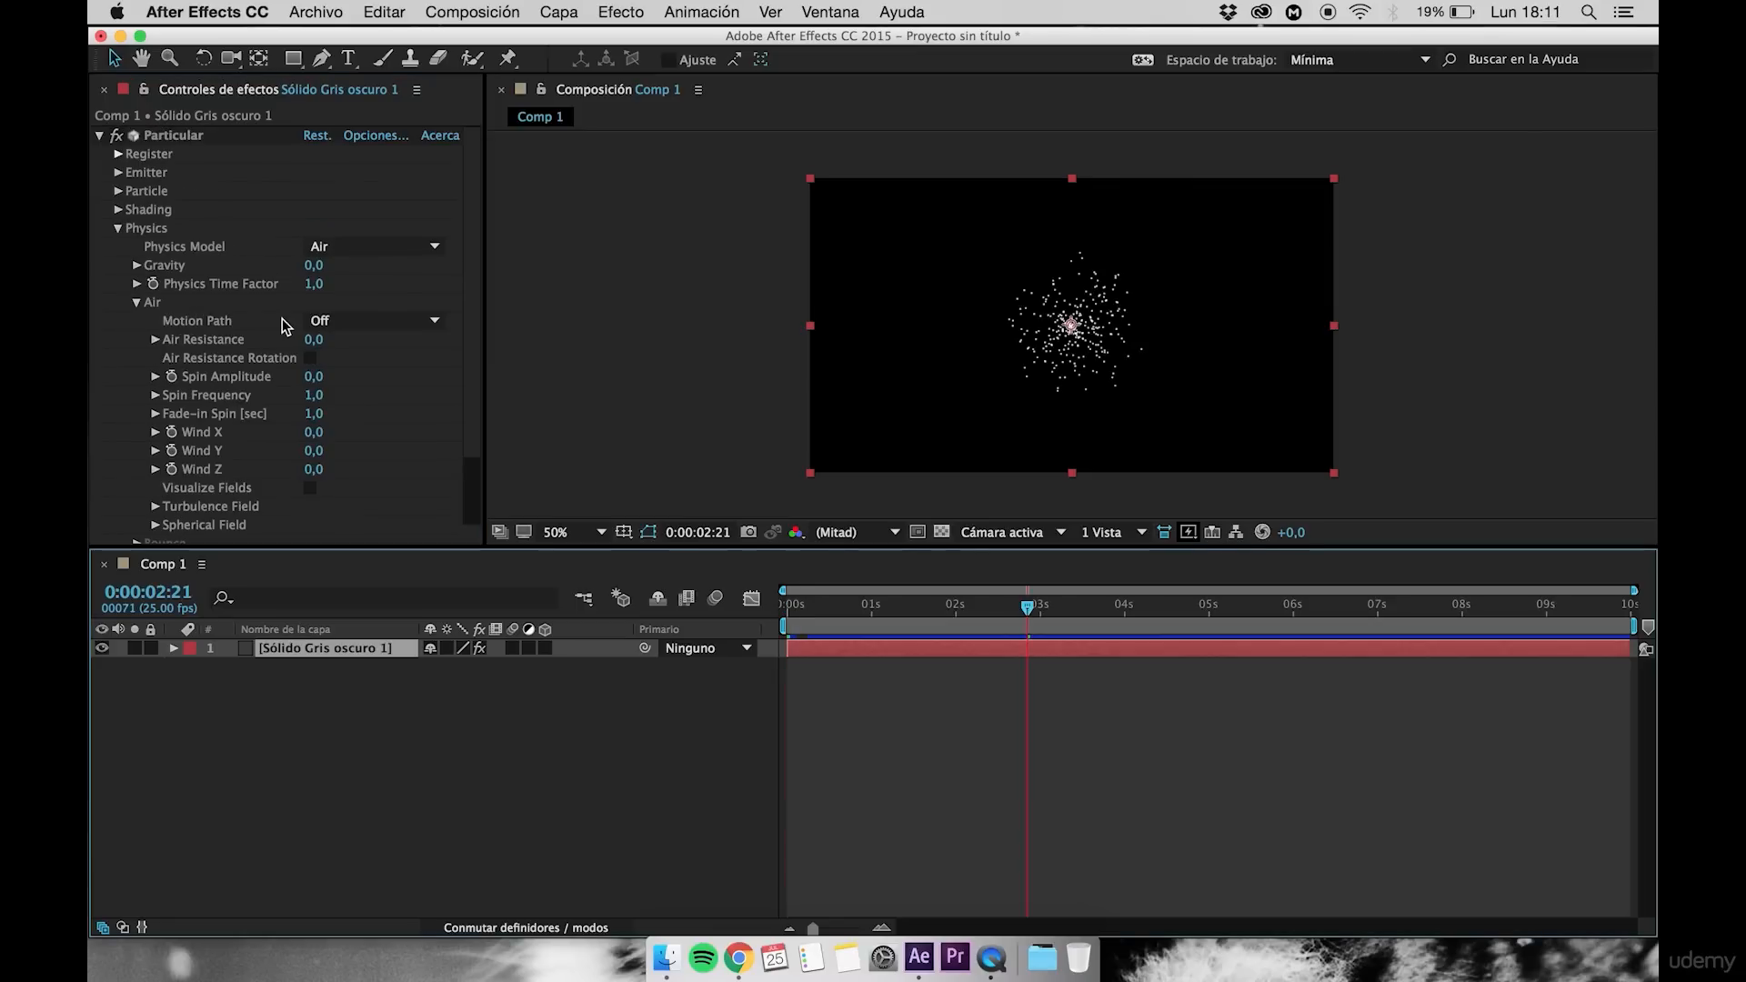
Create a new point light layer named "Motion Path 1" with the default light settings
{"action": "left_click", "coordinate": [545, 18]}
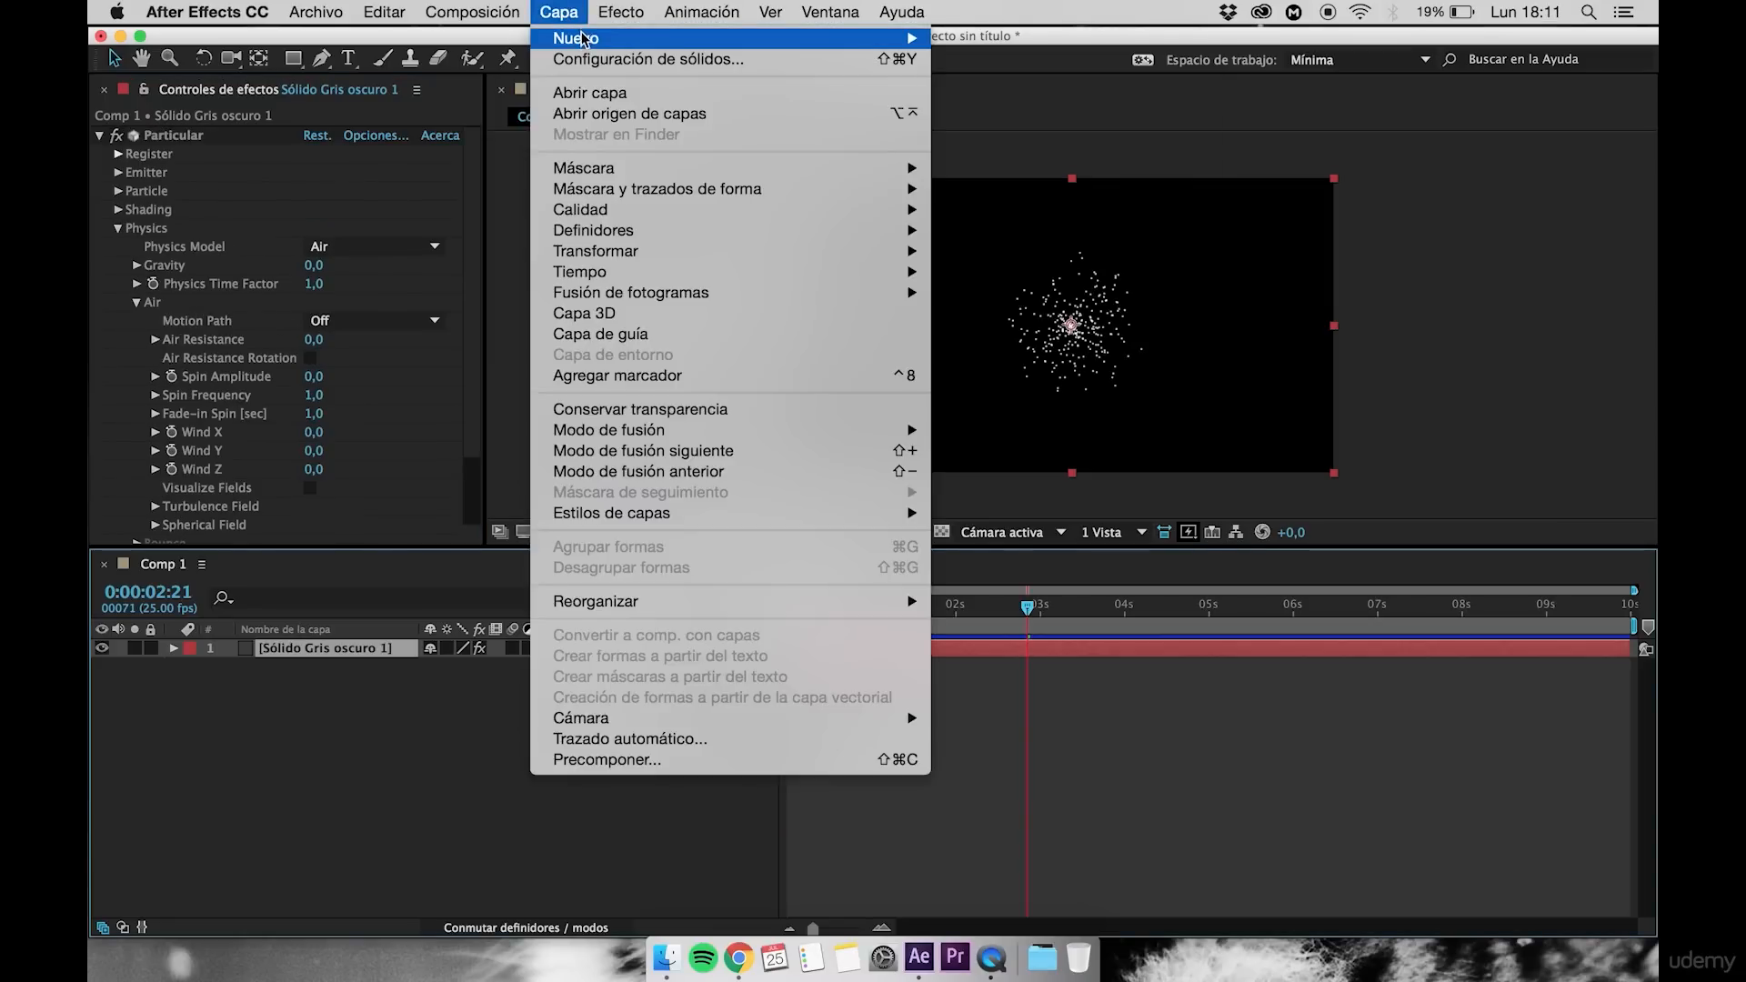
{"action": "mouse_move", "coordinate": [583, 38]}
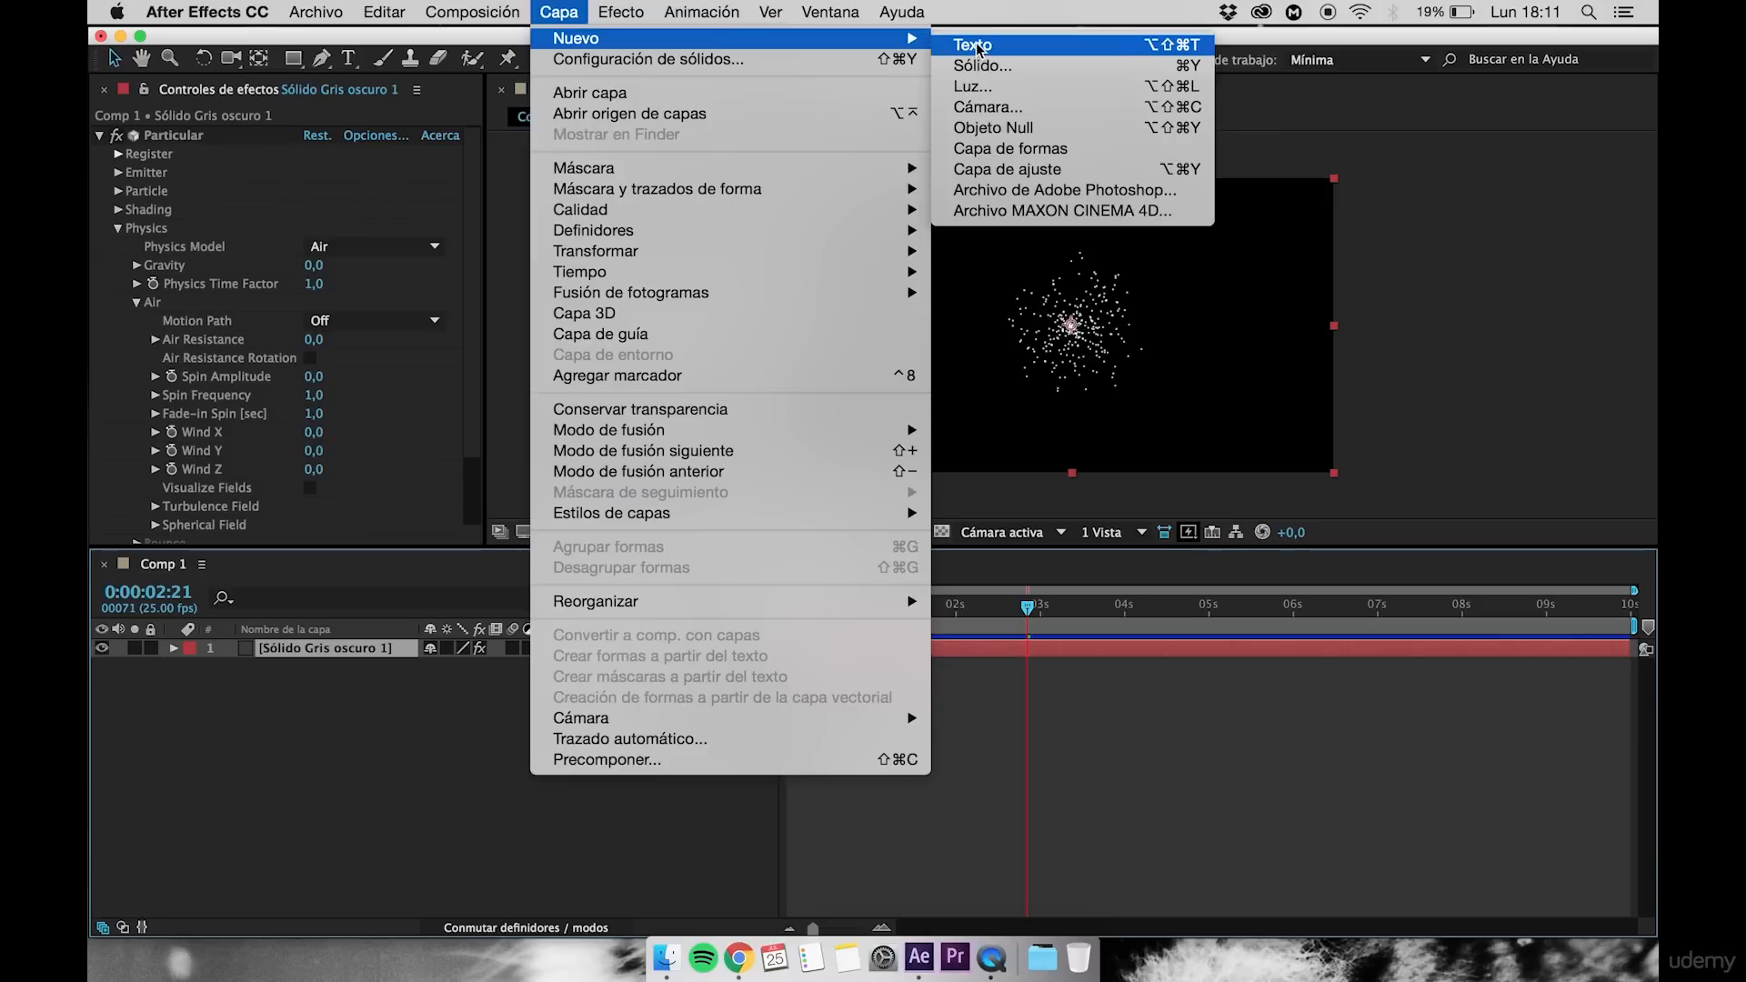
{"action": "left_click", "coordinate": [976, 86]}
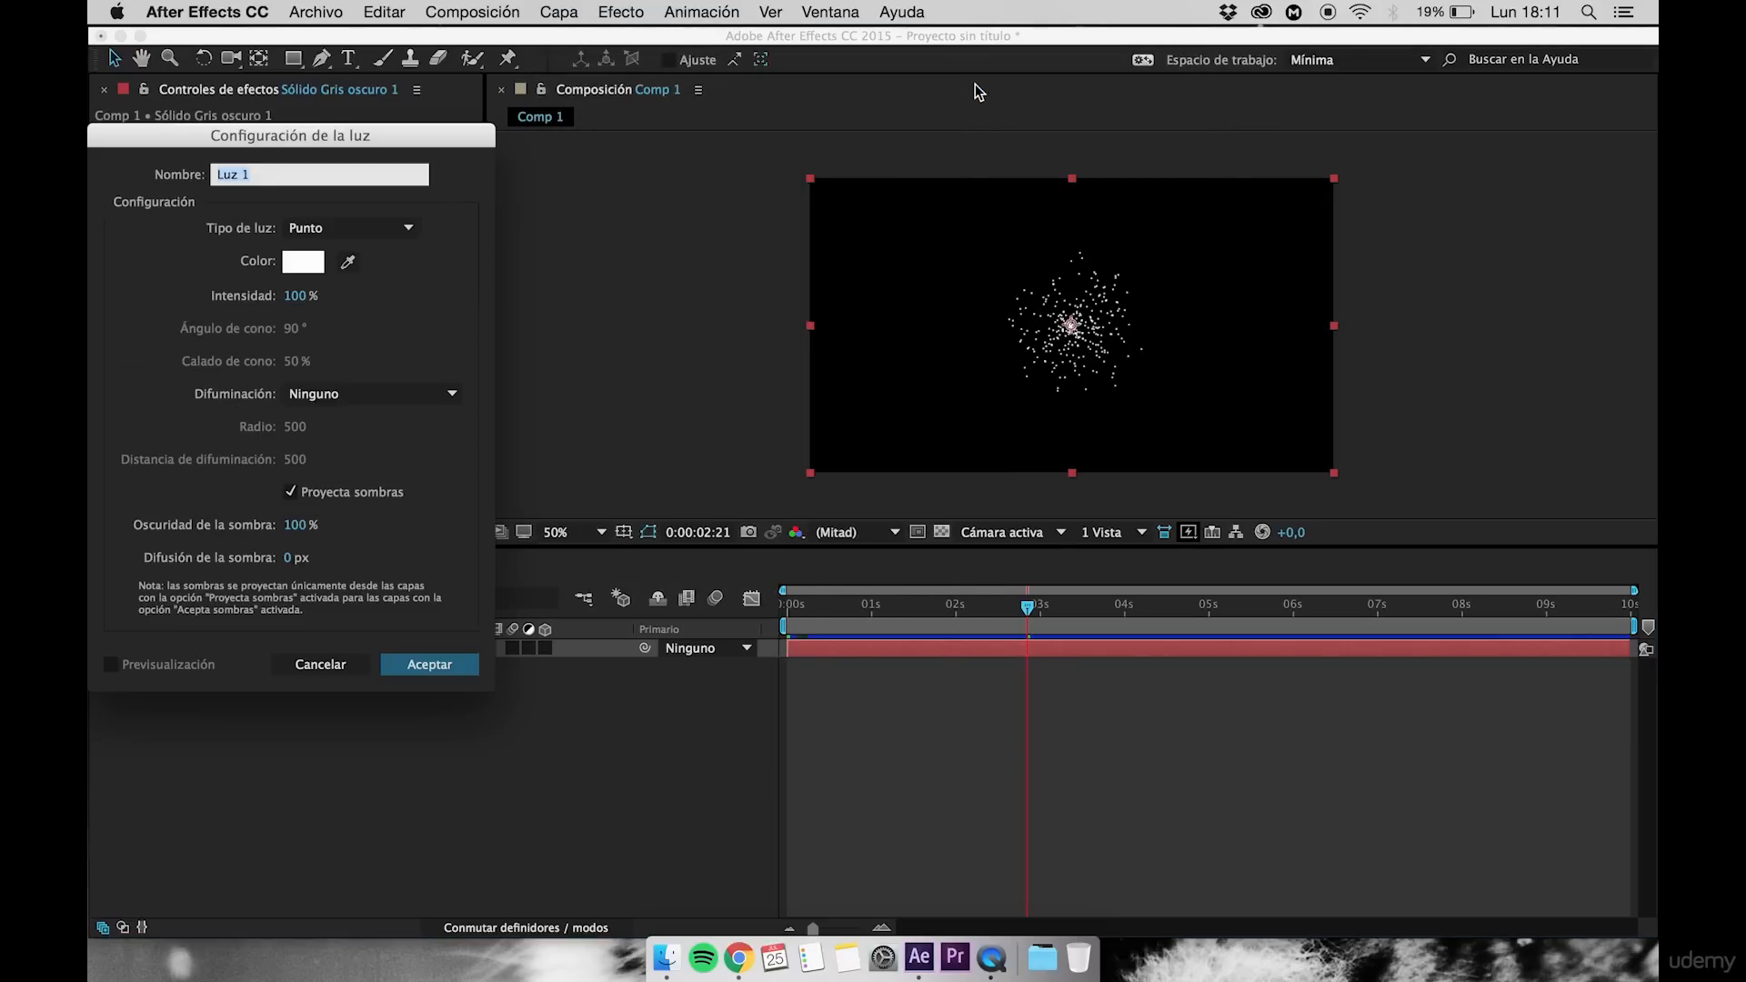
{"action": "left_click_drag", "start_coordinate": [245, 138], "coordinate": [394, 168]}
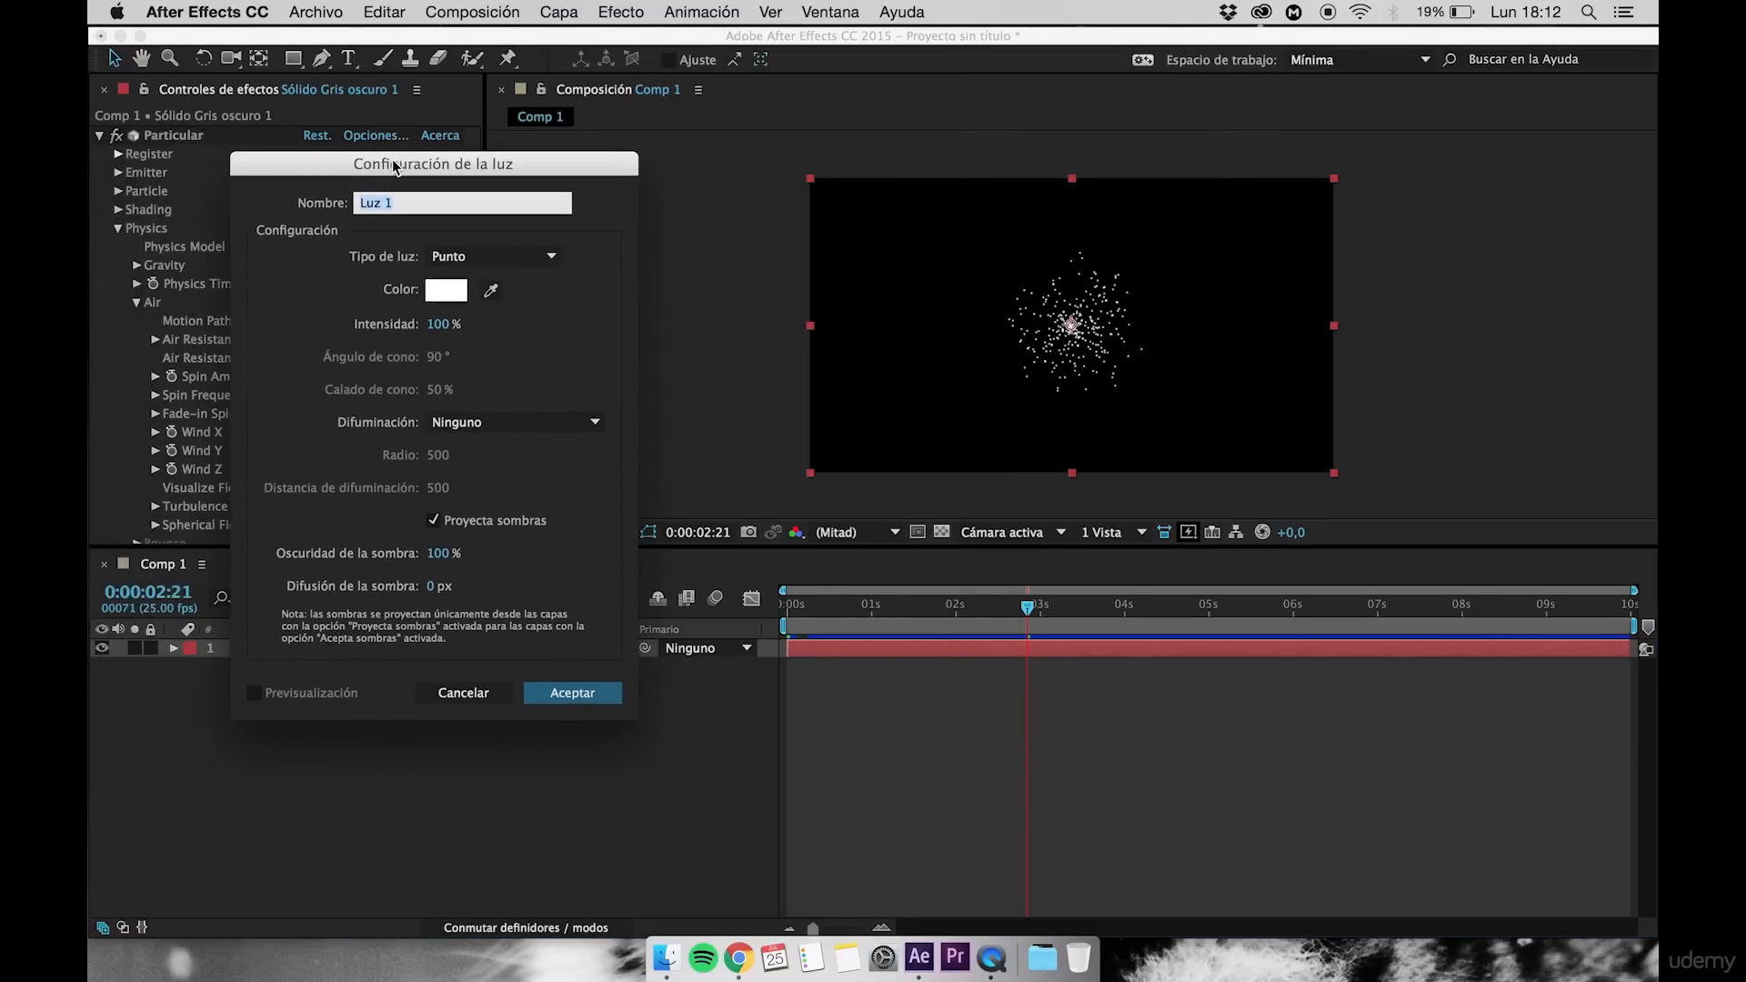
{"action": "type", "text": "Motion Path 1"}
{"action": "left_click", "coordinate": [573, 694]}
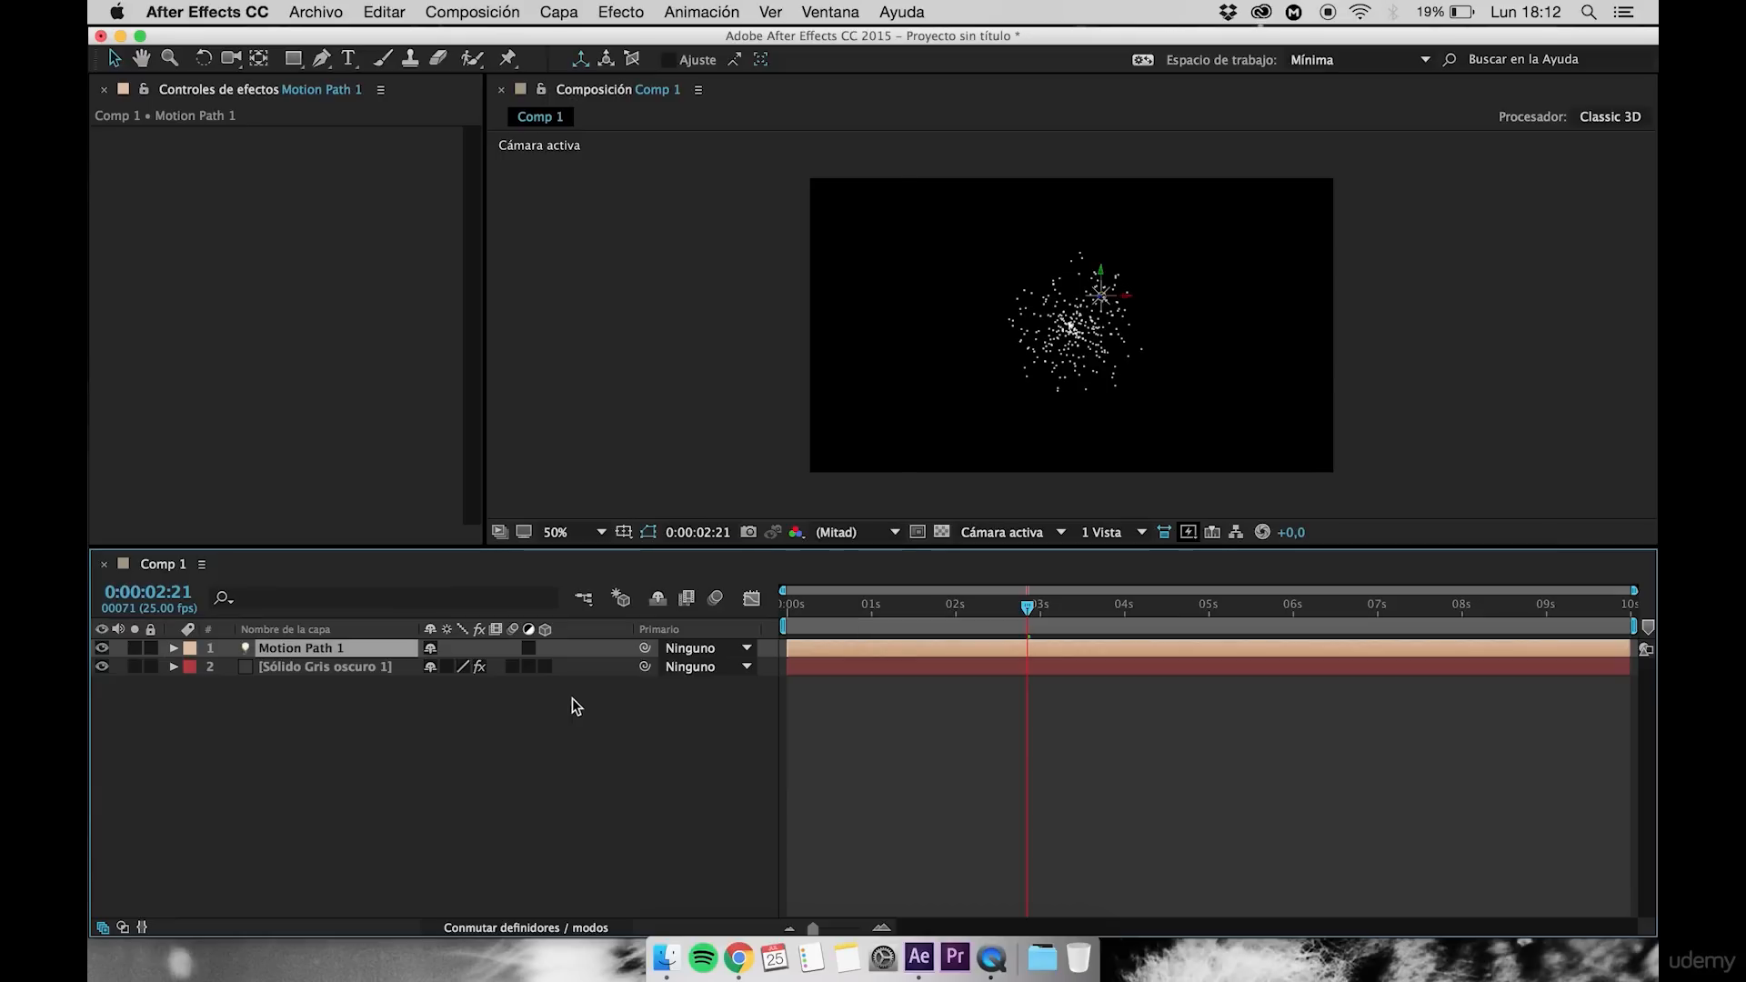
Set the Motion Path of the Particular effect on the dark gray solid to 1
{"action": "left_click", "coordinate": [331, 668]}
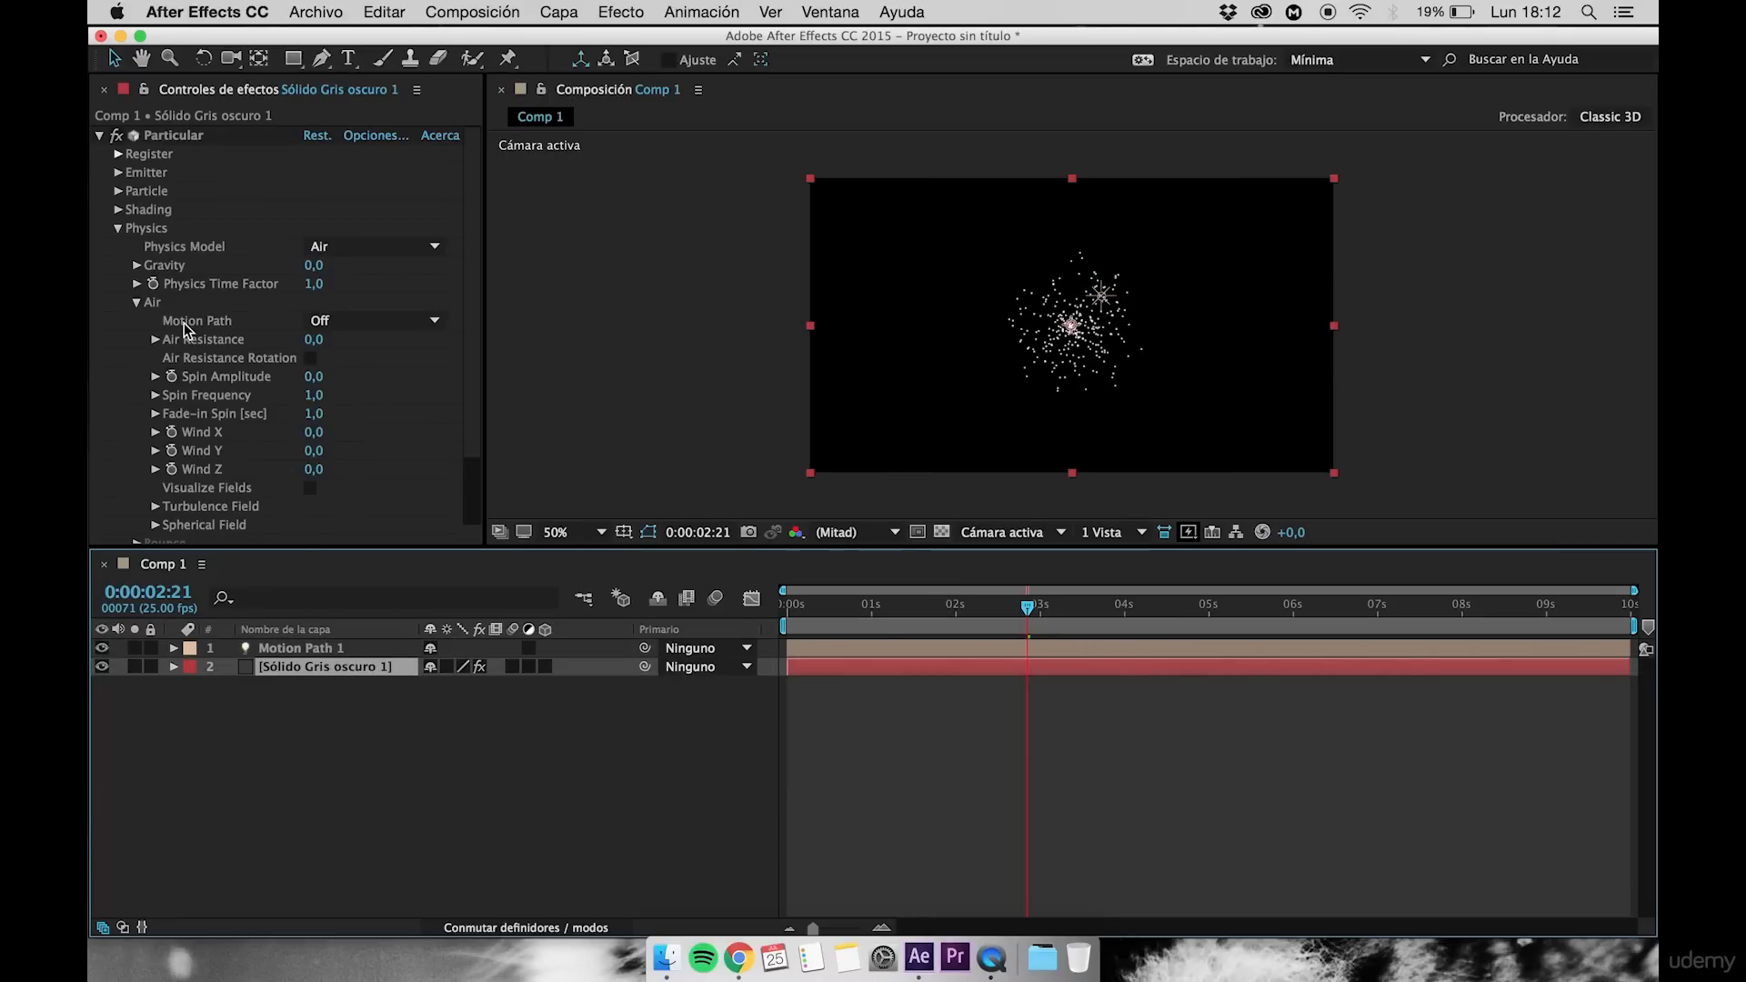
{"action": "left_click", "coordinate": [339, 326]}
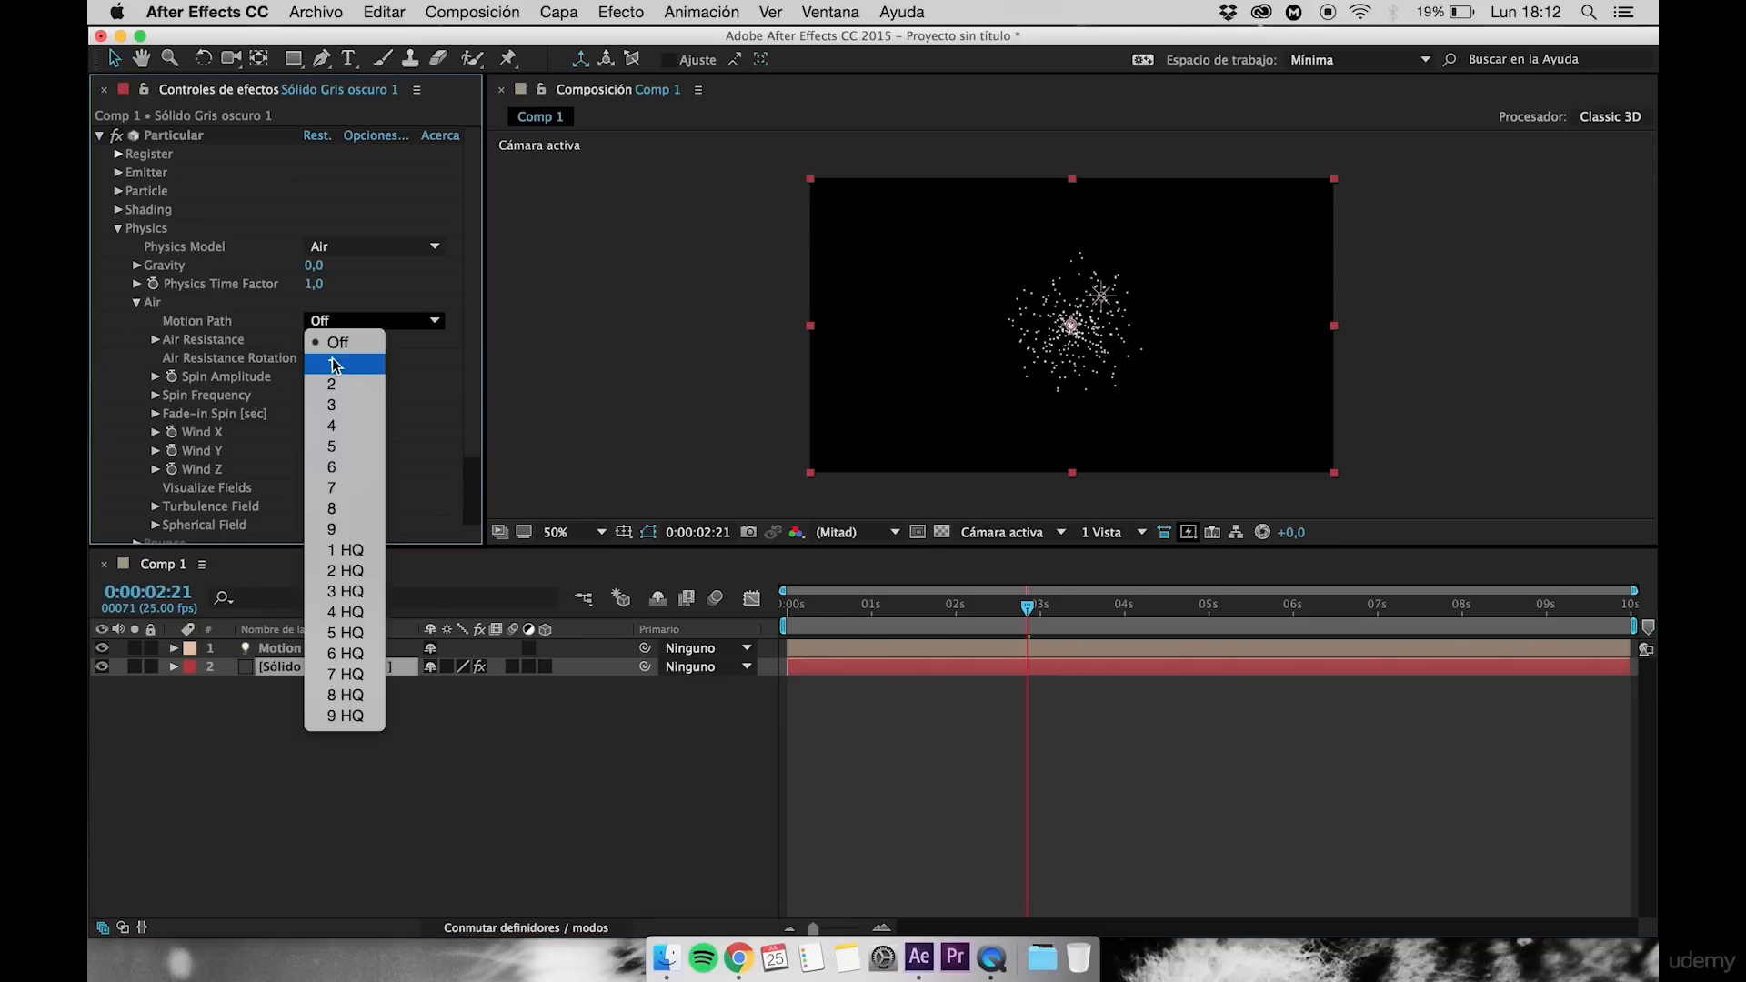
{"action": "left_click", "coordinate": [333, 365]}
Review the numbered and HQ Motion Path options, keeping 1 as the choice
{"action": "left_click", "coordinate": [341, 320]}
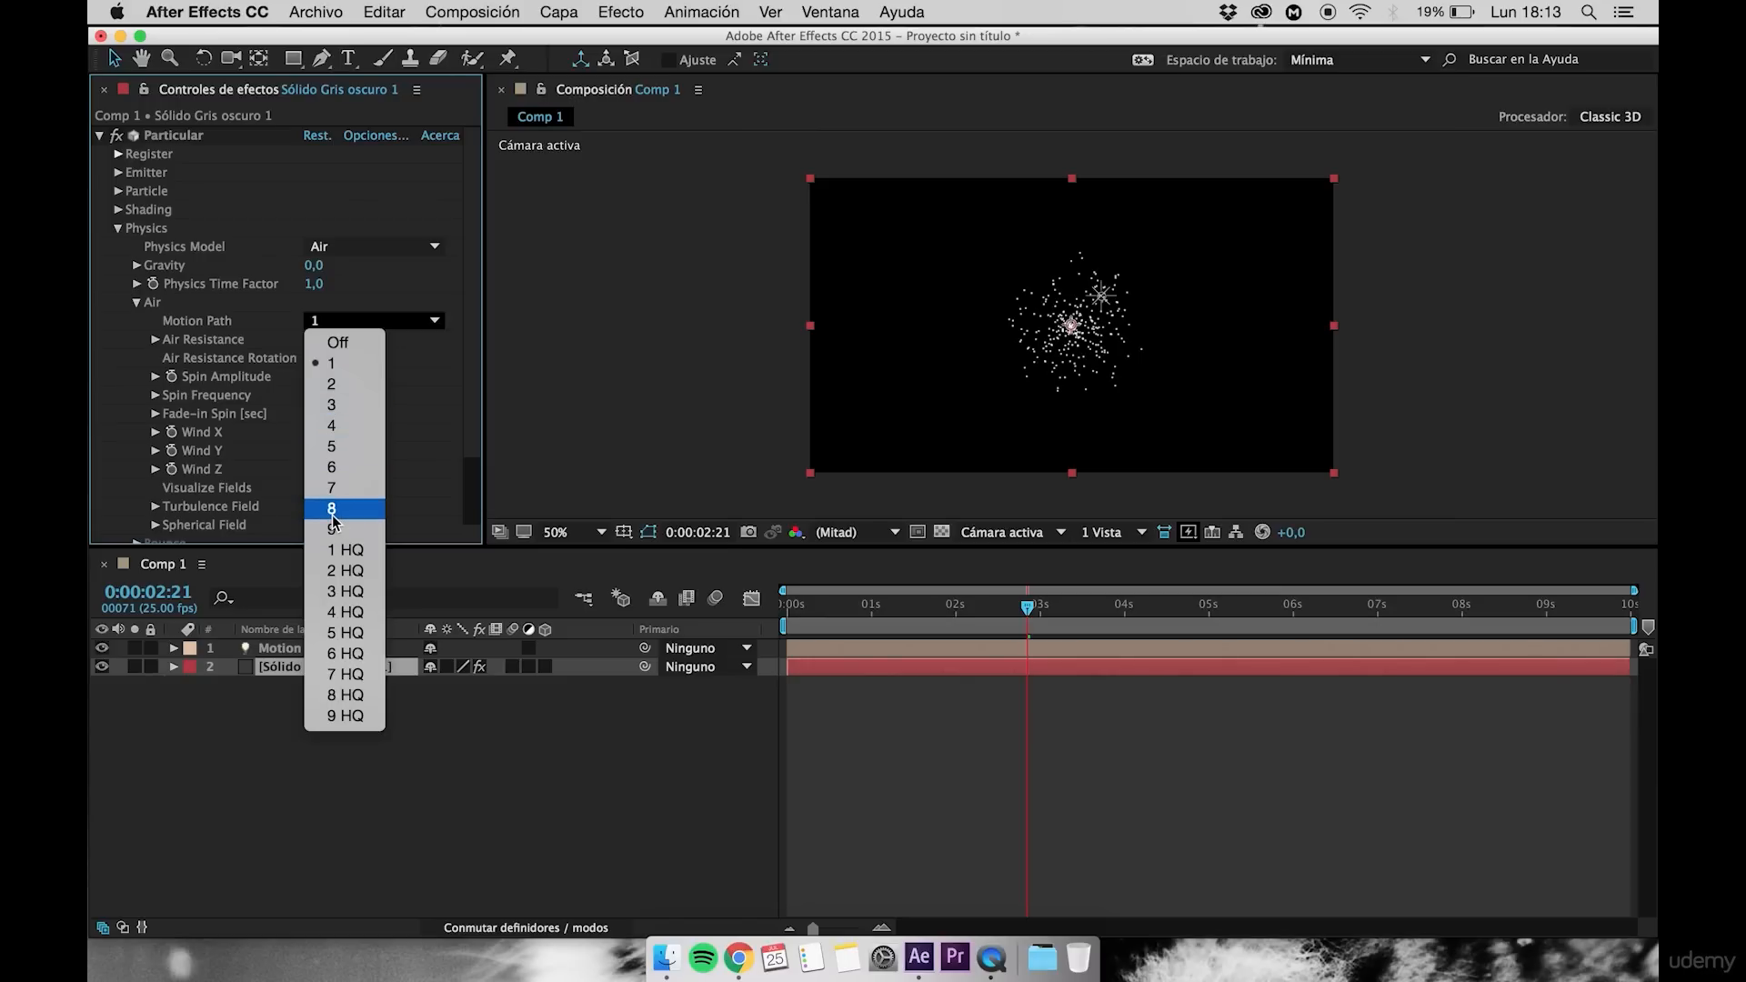
{"action": "left_click", "coordinate": [278, 653]}
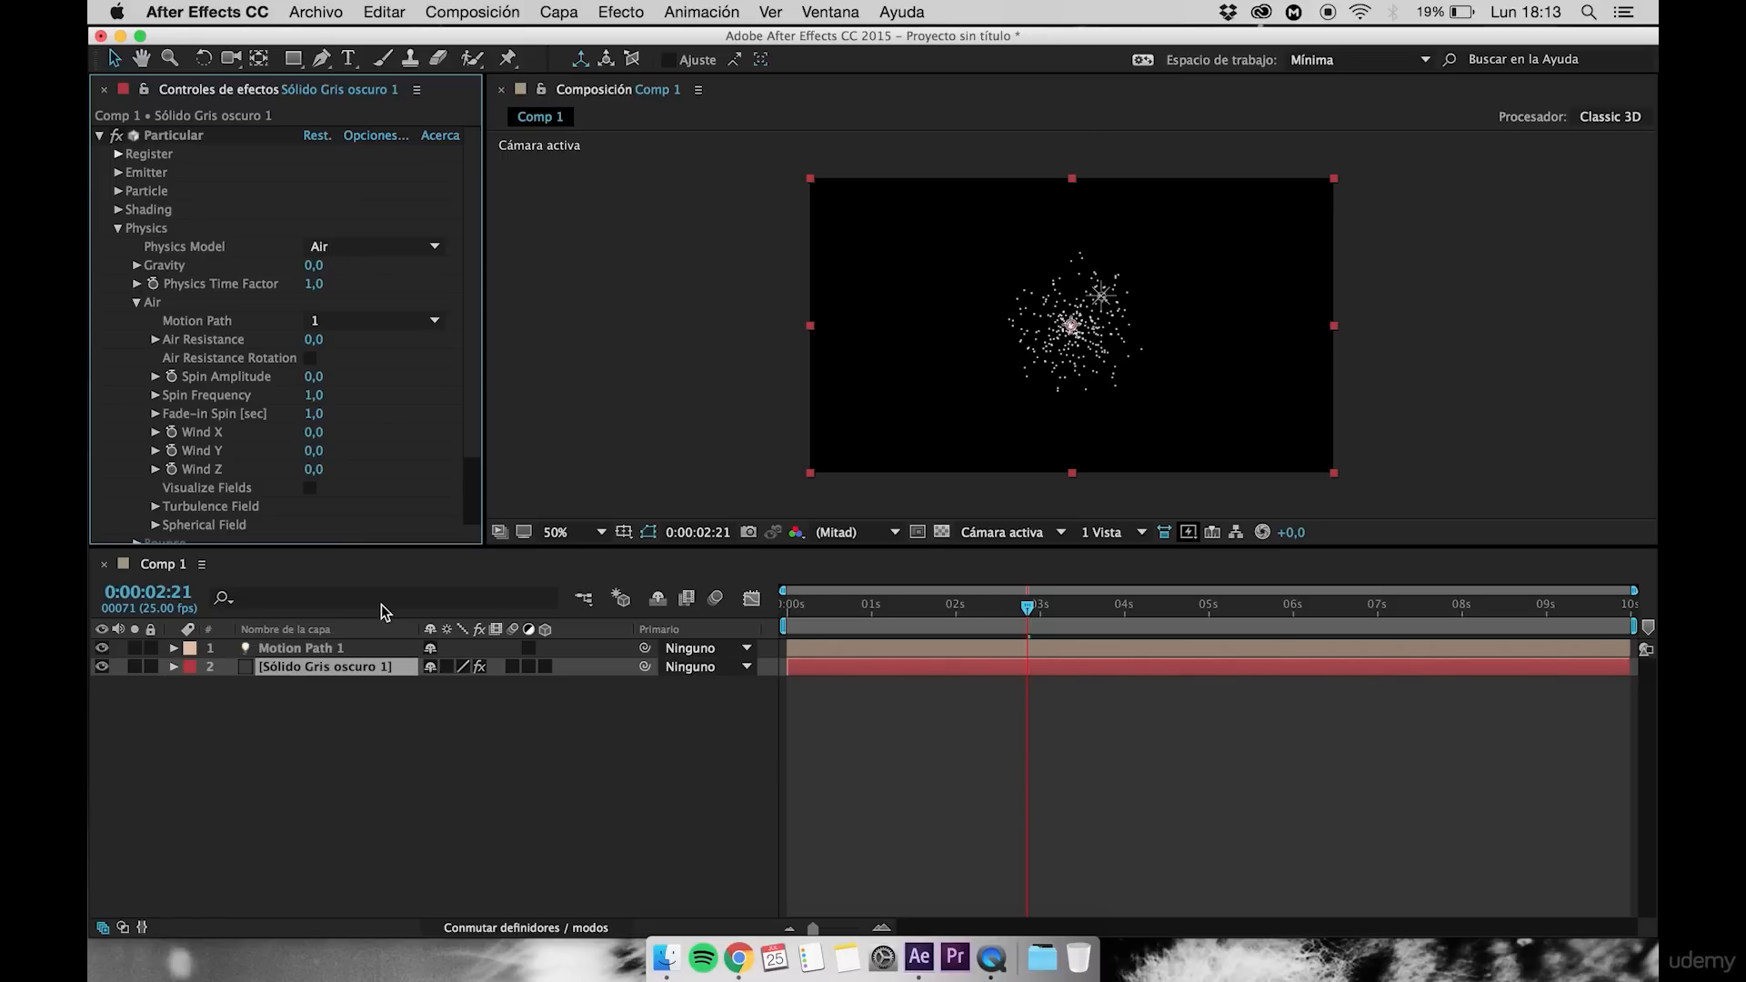
{"action": "left_click", "coordinate": [384, 318]}
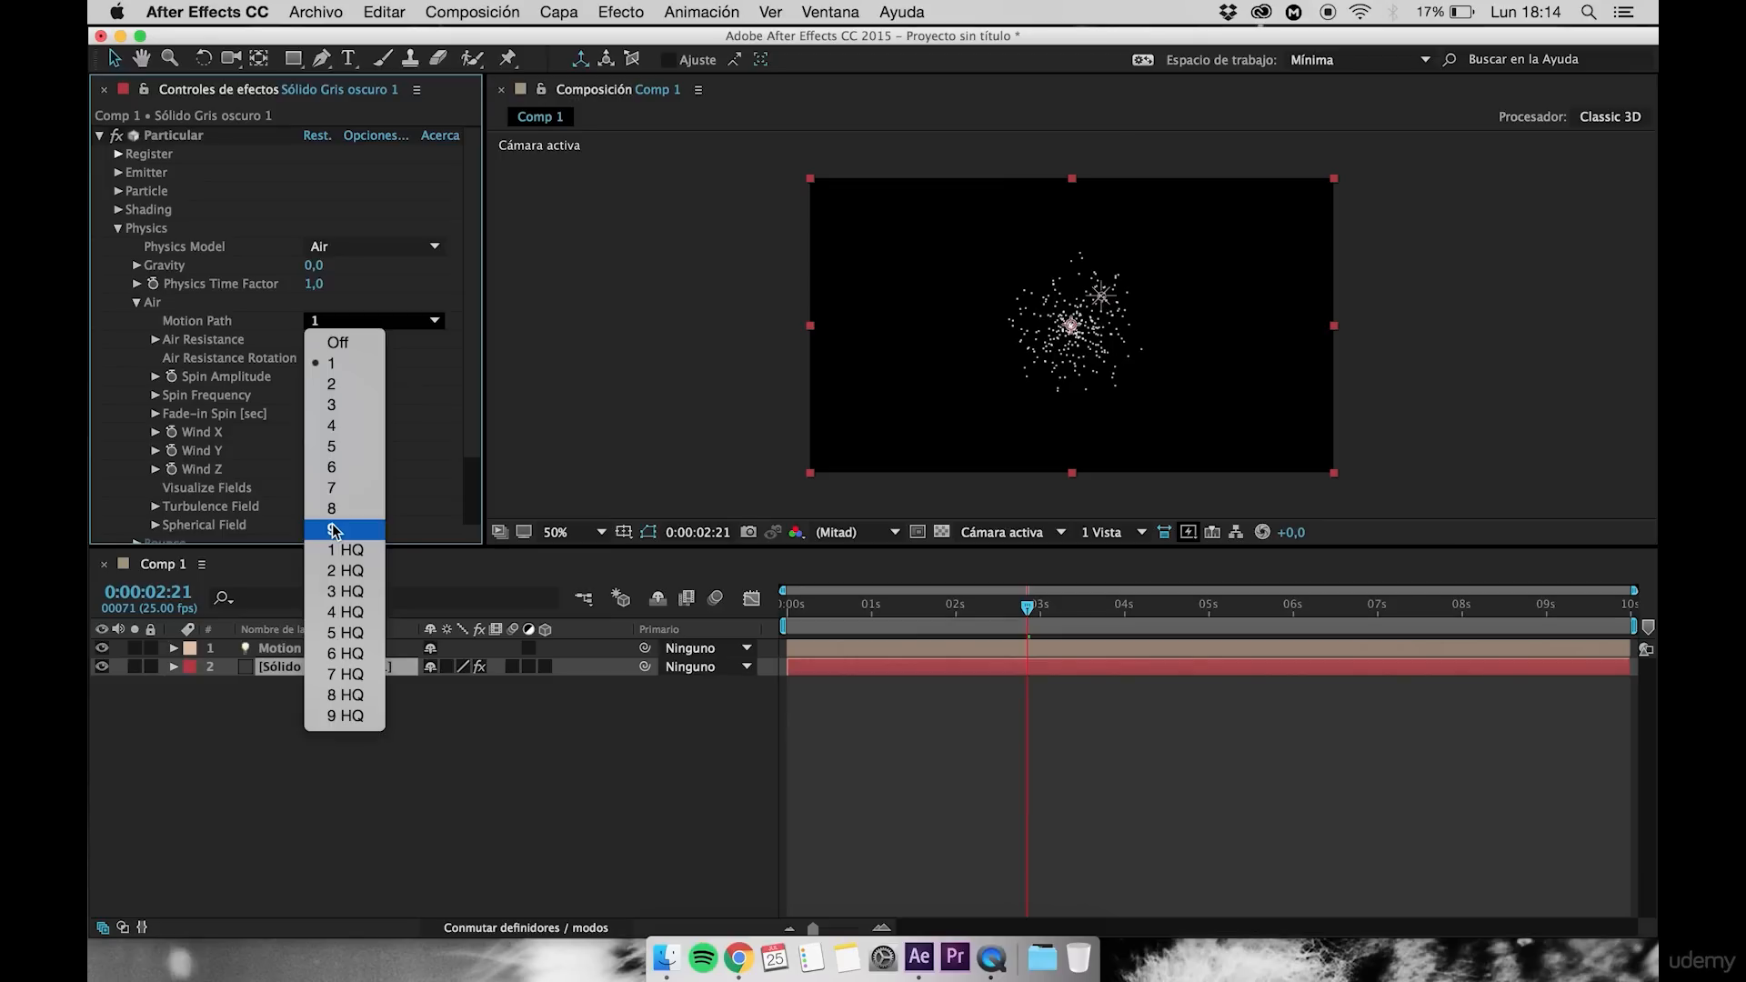
{"action": "left_click", "coordinate": [324, 365]}
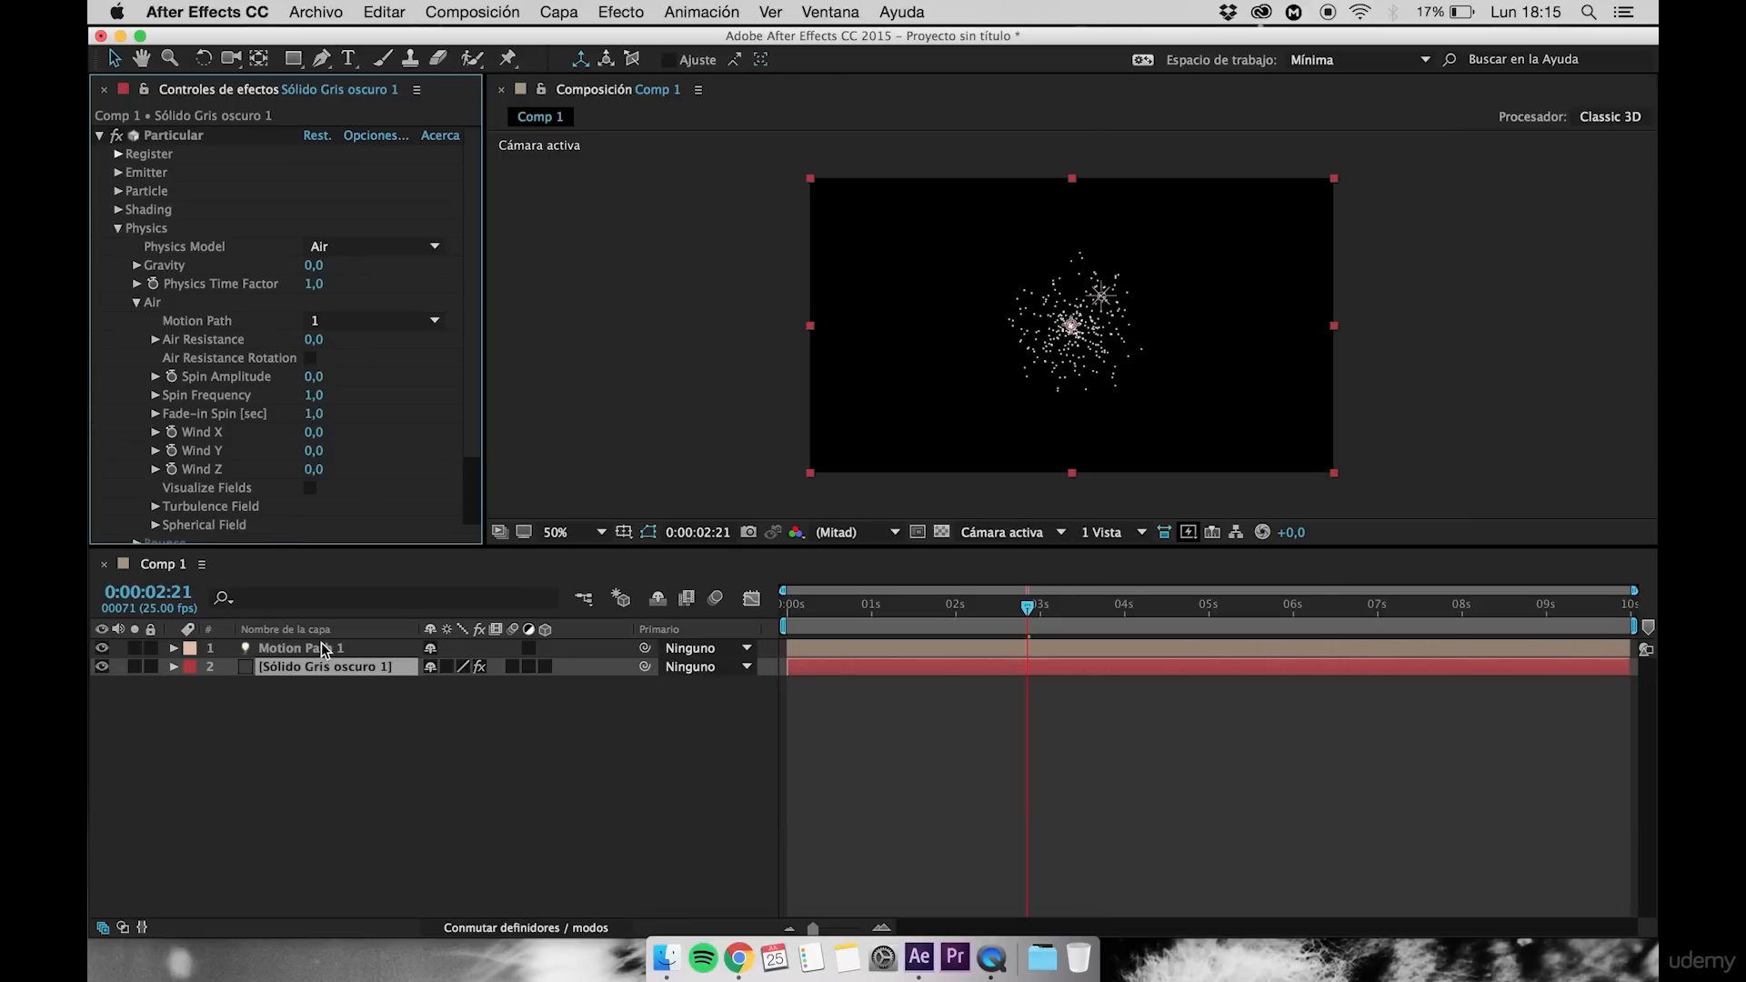
Move the current time to 0:00:01:07 and create a second dark gray solid at the 1920 × 1080 px composition size
{"action": "left_click", "coordinate": [275, 651]}
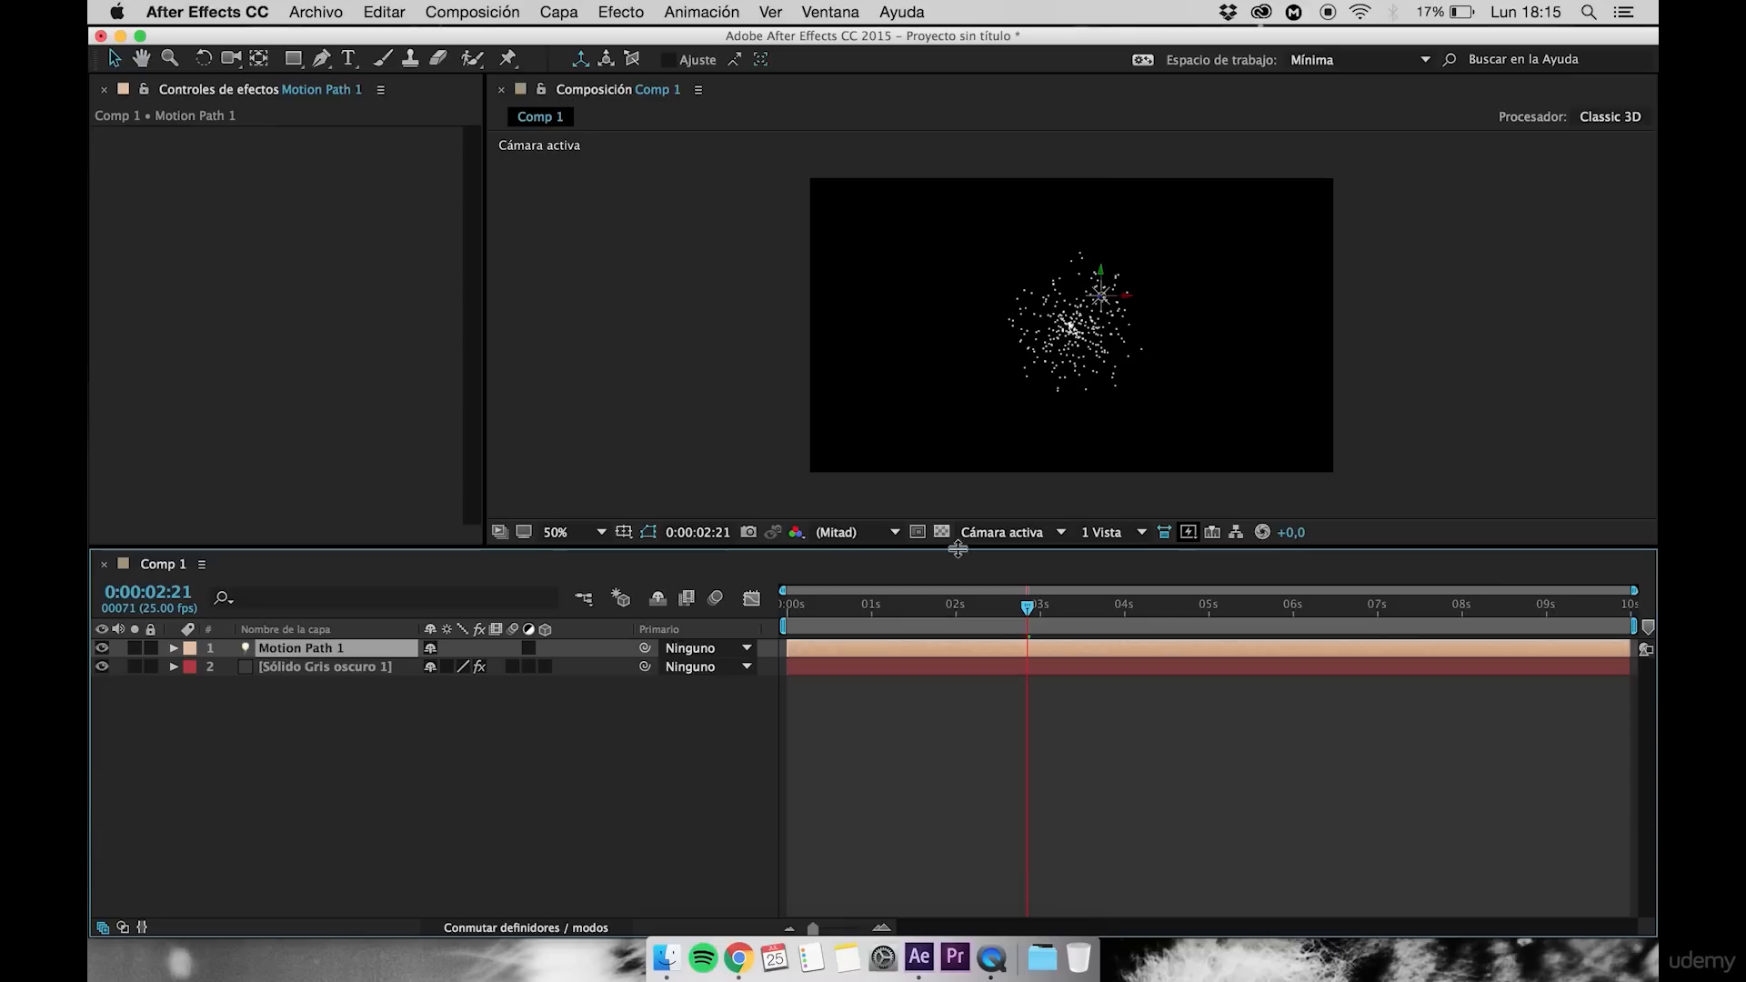
{"action": "left_click_drag", "start_coordinate": [953, 612], "coordinate": [893, 616]}
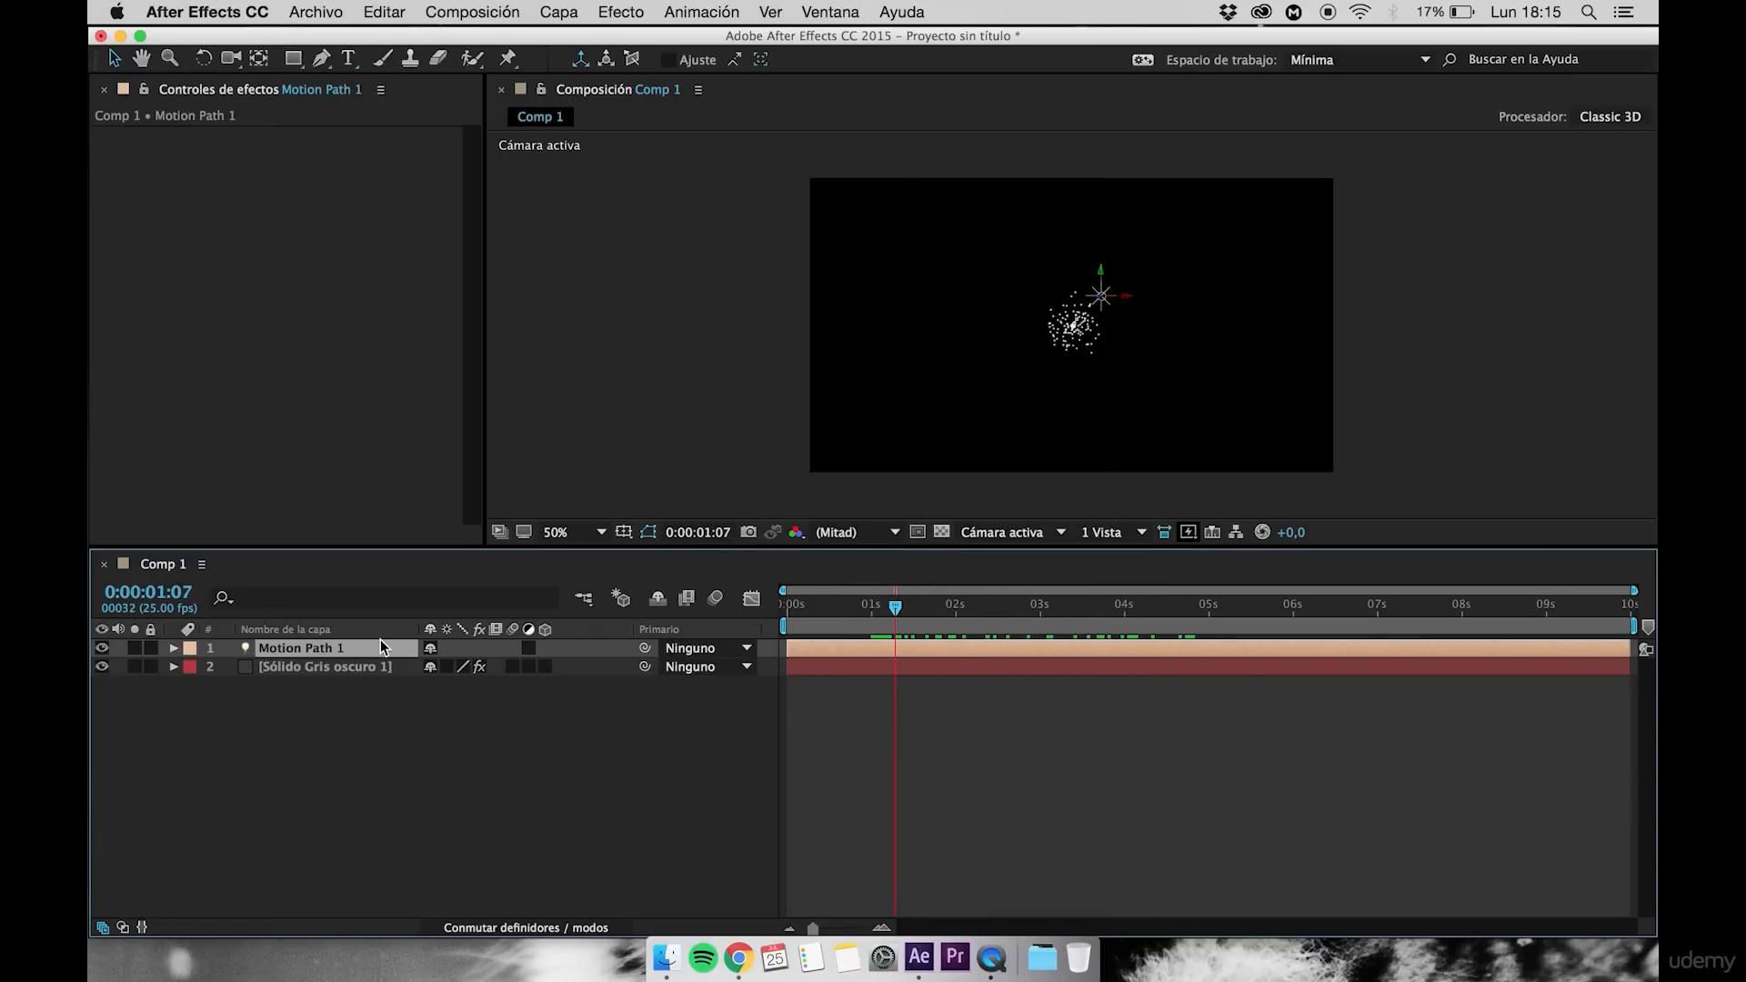
{"action": "left_click", "coordinate": [314, 666]}
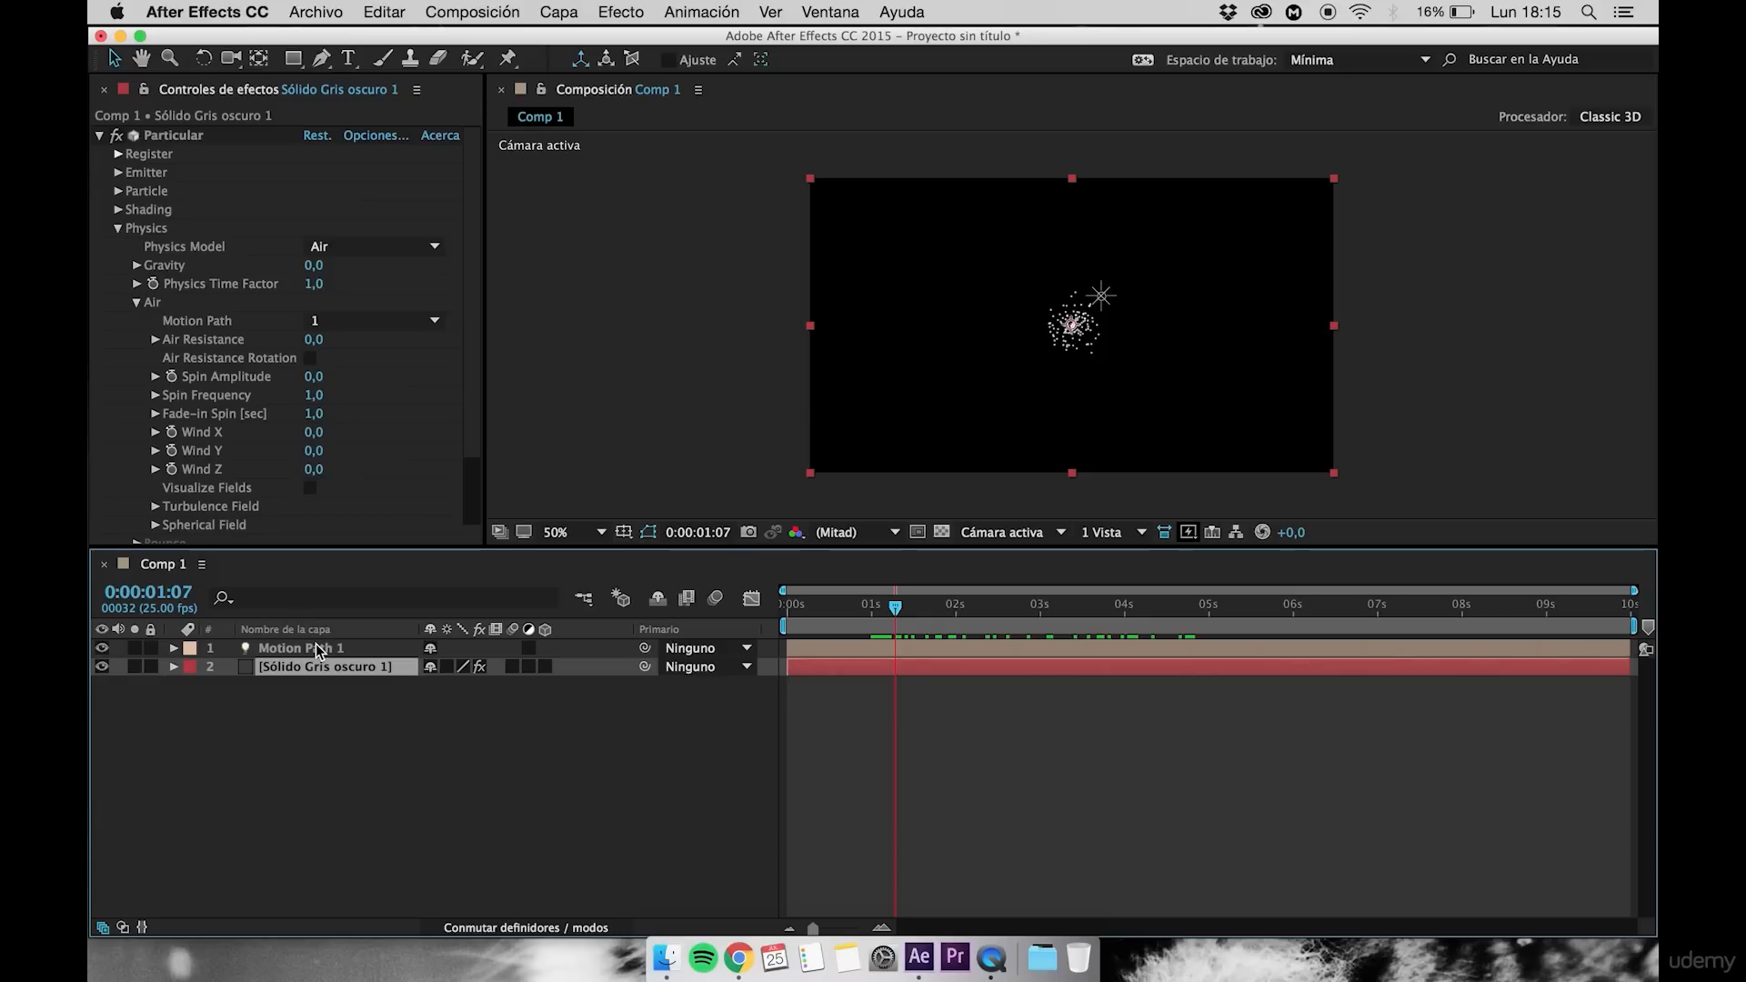
{"action": "key", "text": "super+y"}
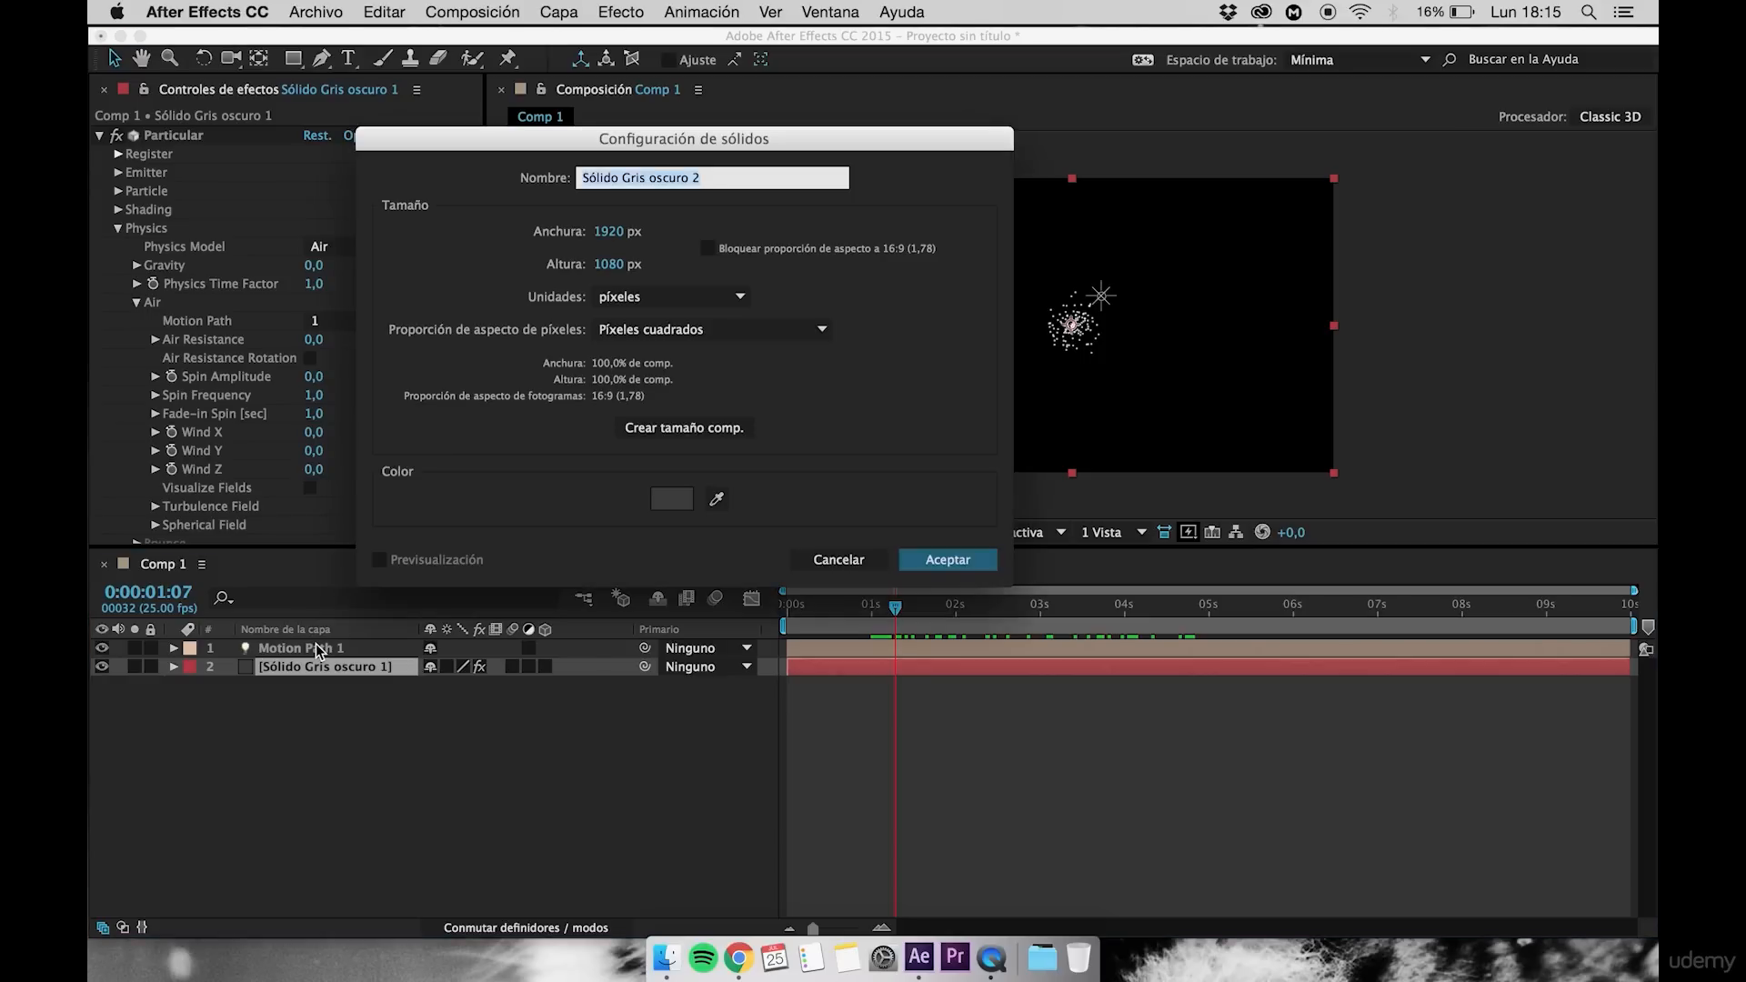
{"action": "left_click", "coordinate": [946, 559]}
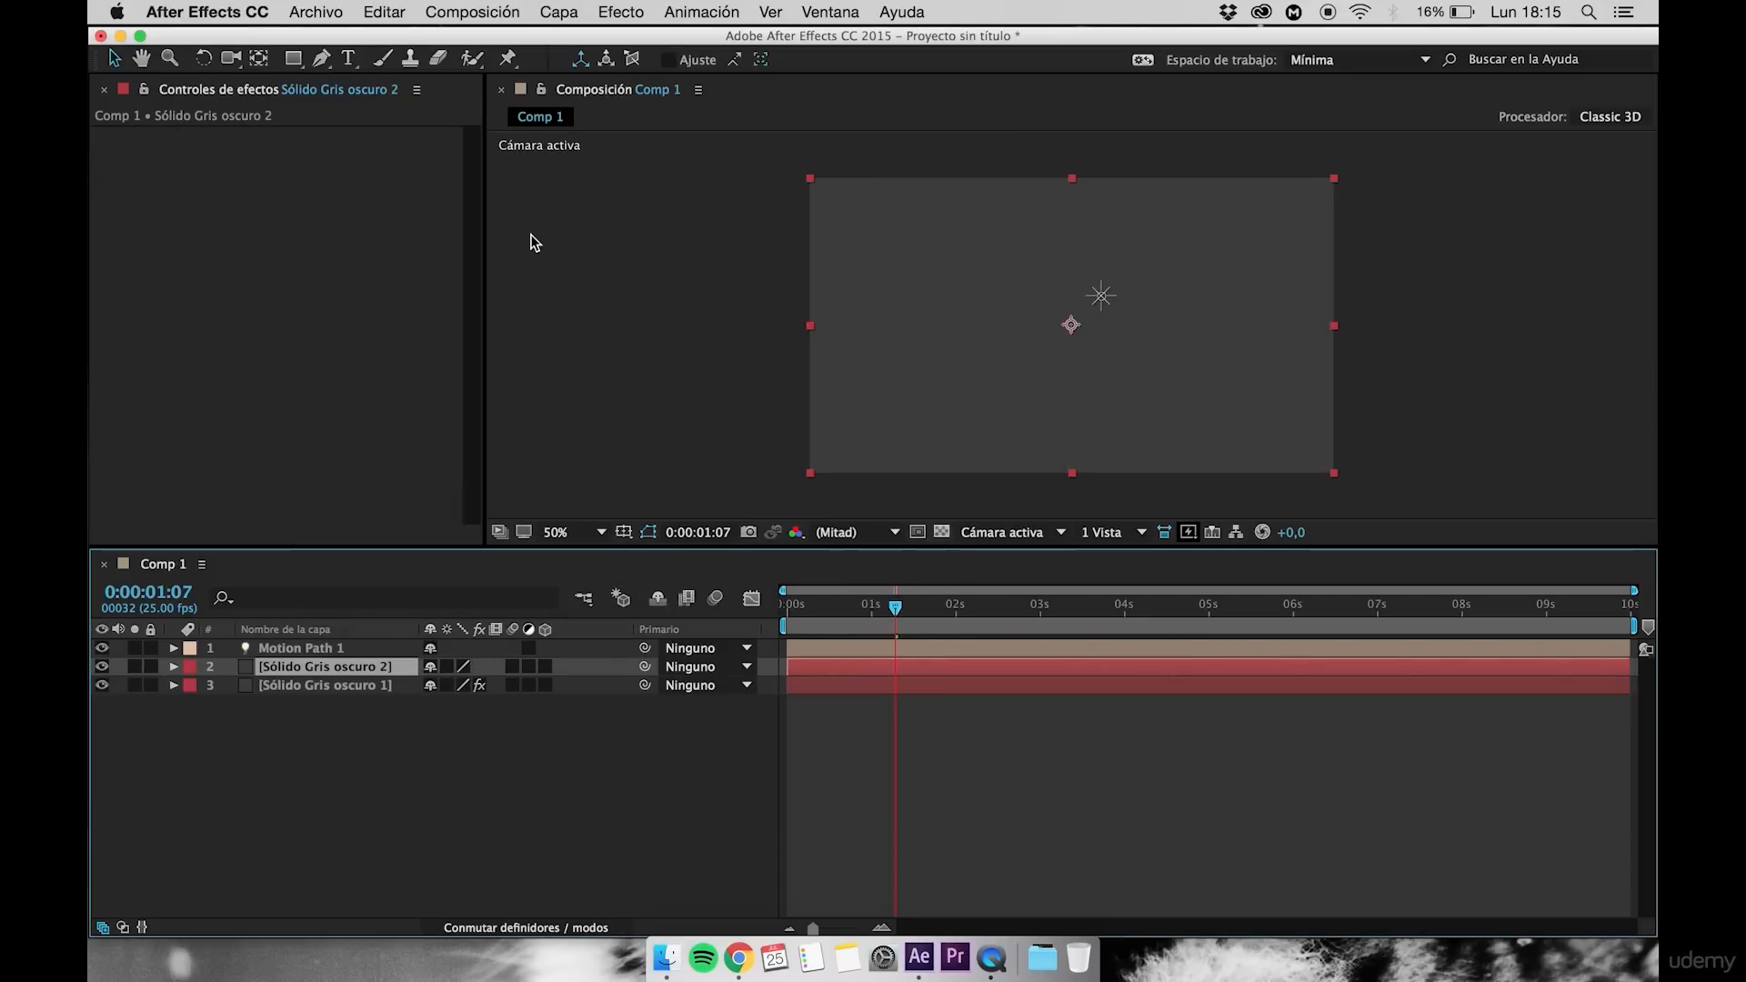
Draw a circular mask centred on the new solid with the Ellipse tool, about 60% of the frame height
{"action": "left_click", "coordinate": [293, 60]}
{"action": "left_click", "coordinate": [295, 61]}
{"action": "left_click", "coordinate": [364, 107]}
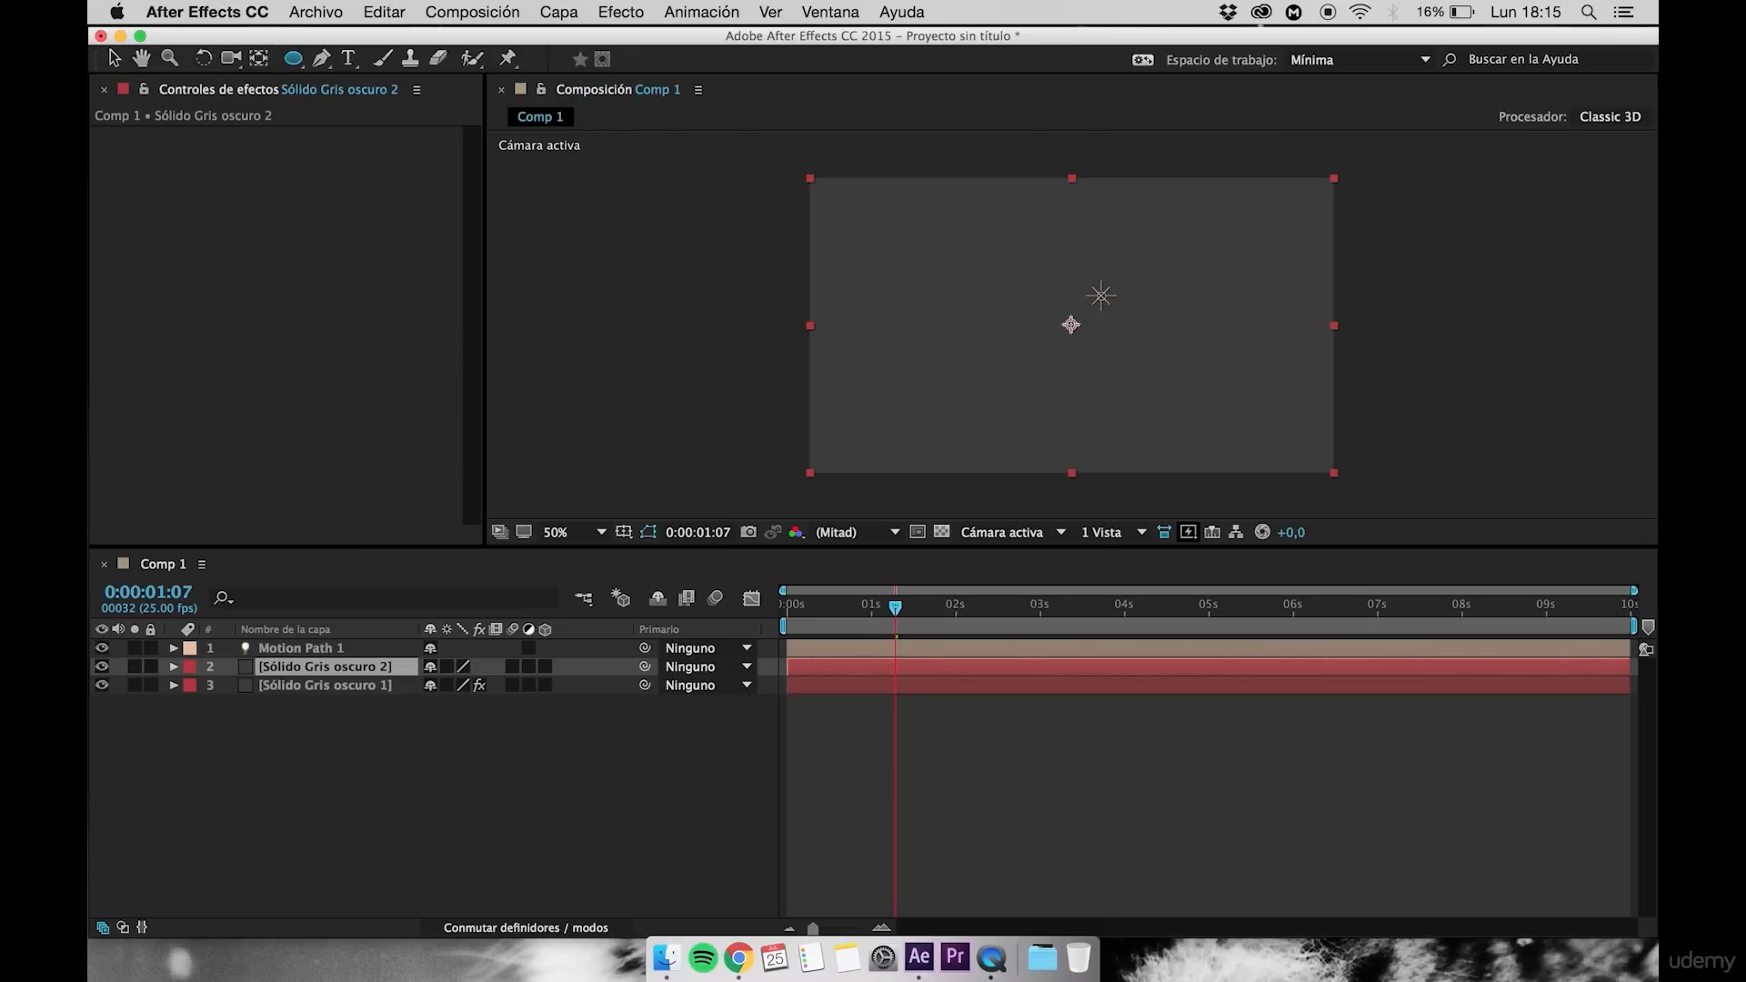
{"action": "left_click_drag", "start_coordinate": [1070, 324], "coordinate": [1031, 236]}
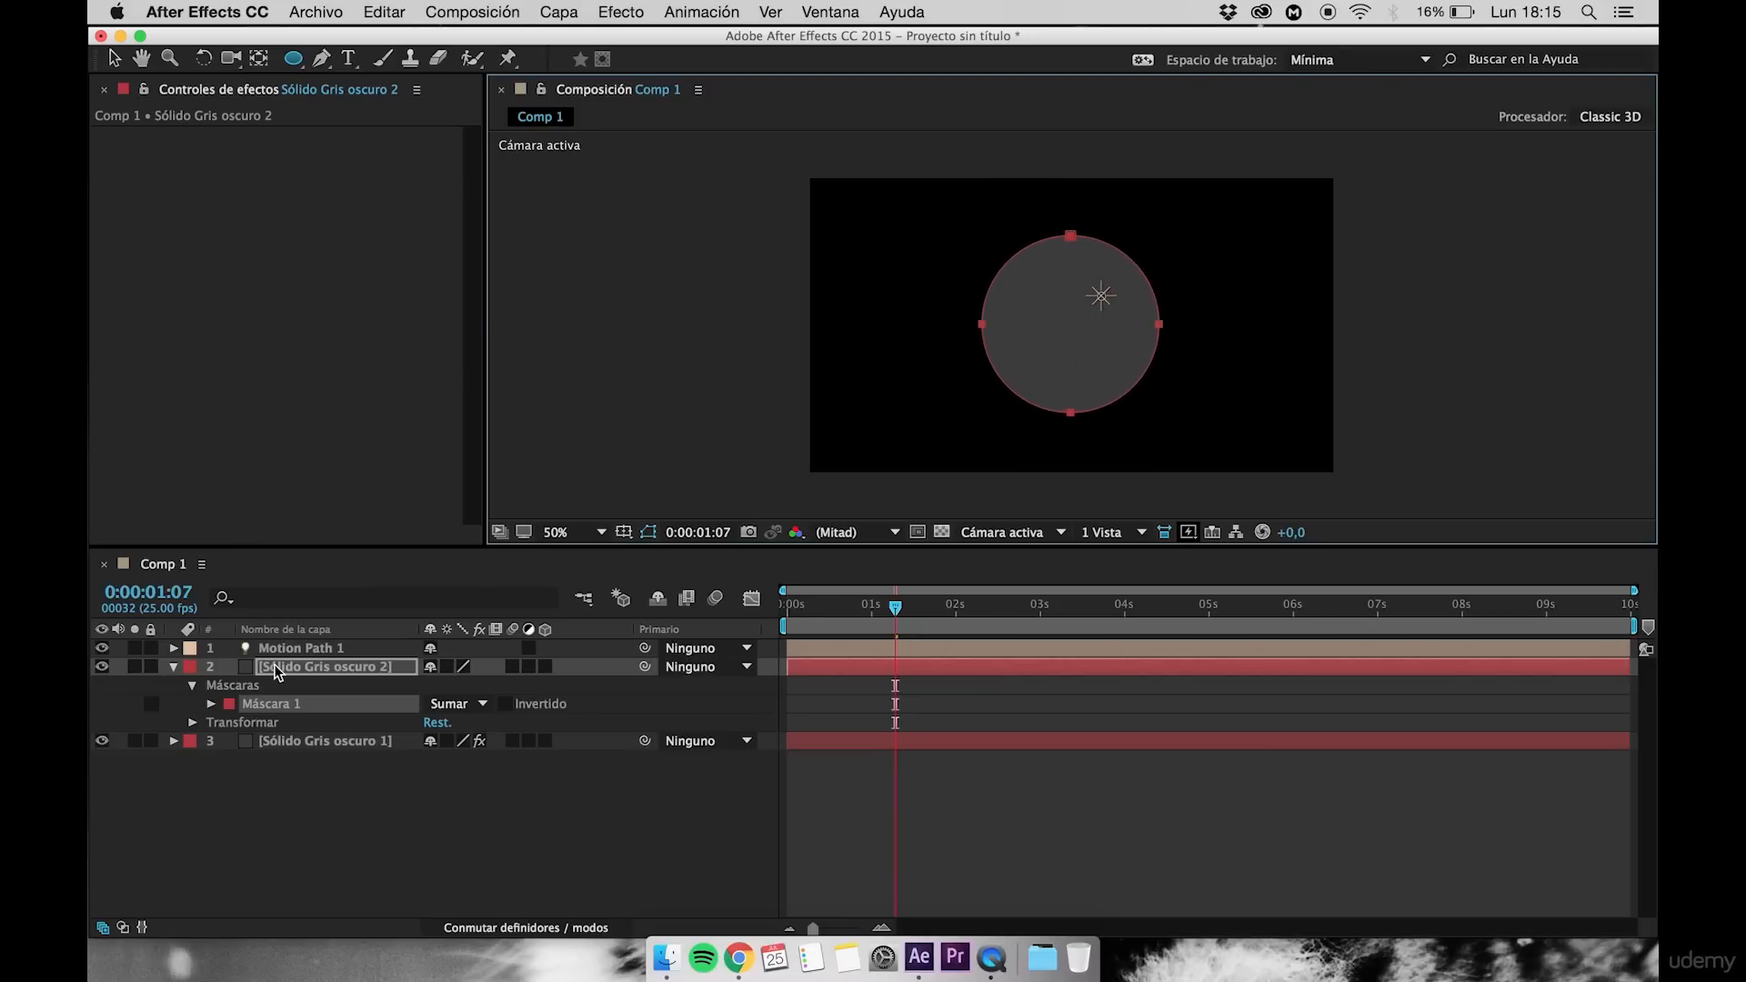
Copy the circular mask's path from the second solid and paste it into the Position property of the Motion Path 1 light
{"action": "left_click", "coordinate": [211, 705]}
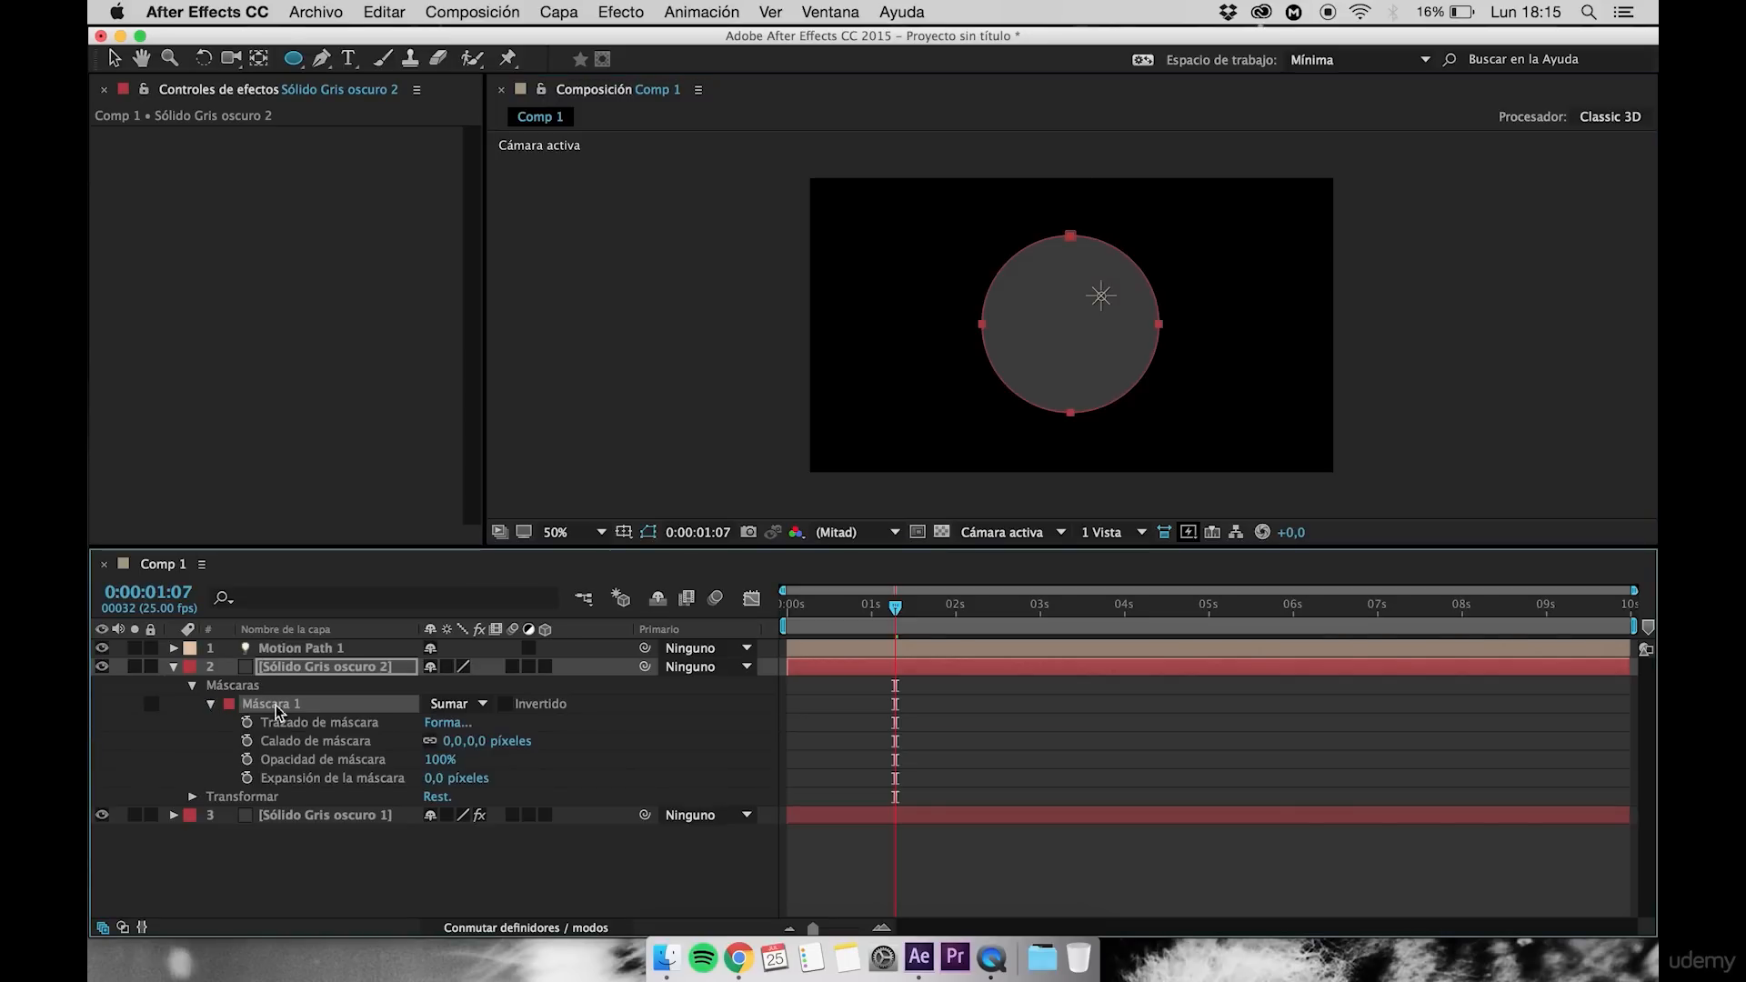
{"action": "left_click", "coordinate": [294, 726]}
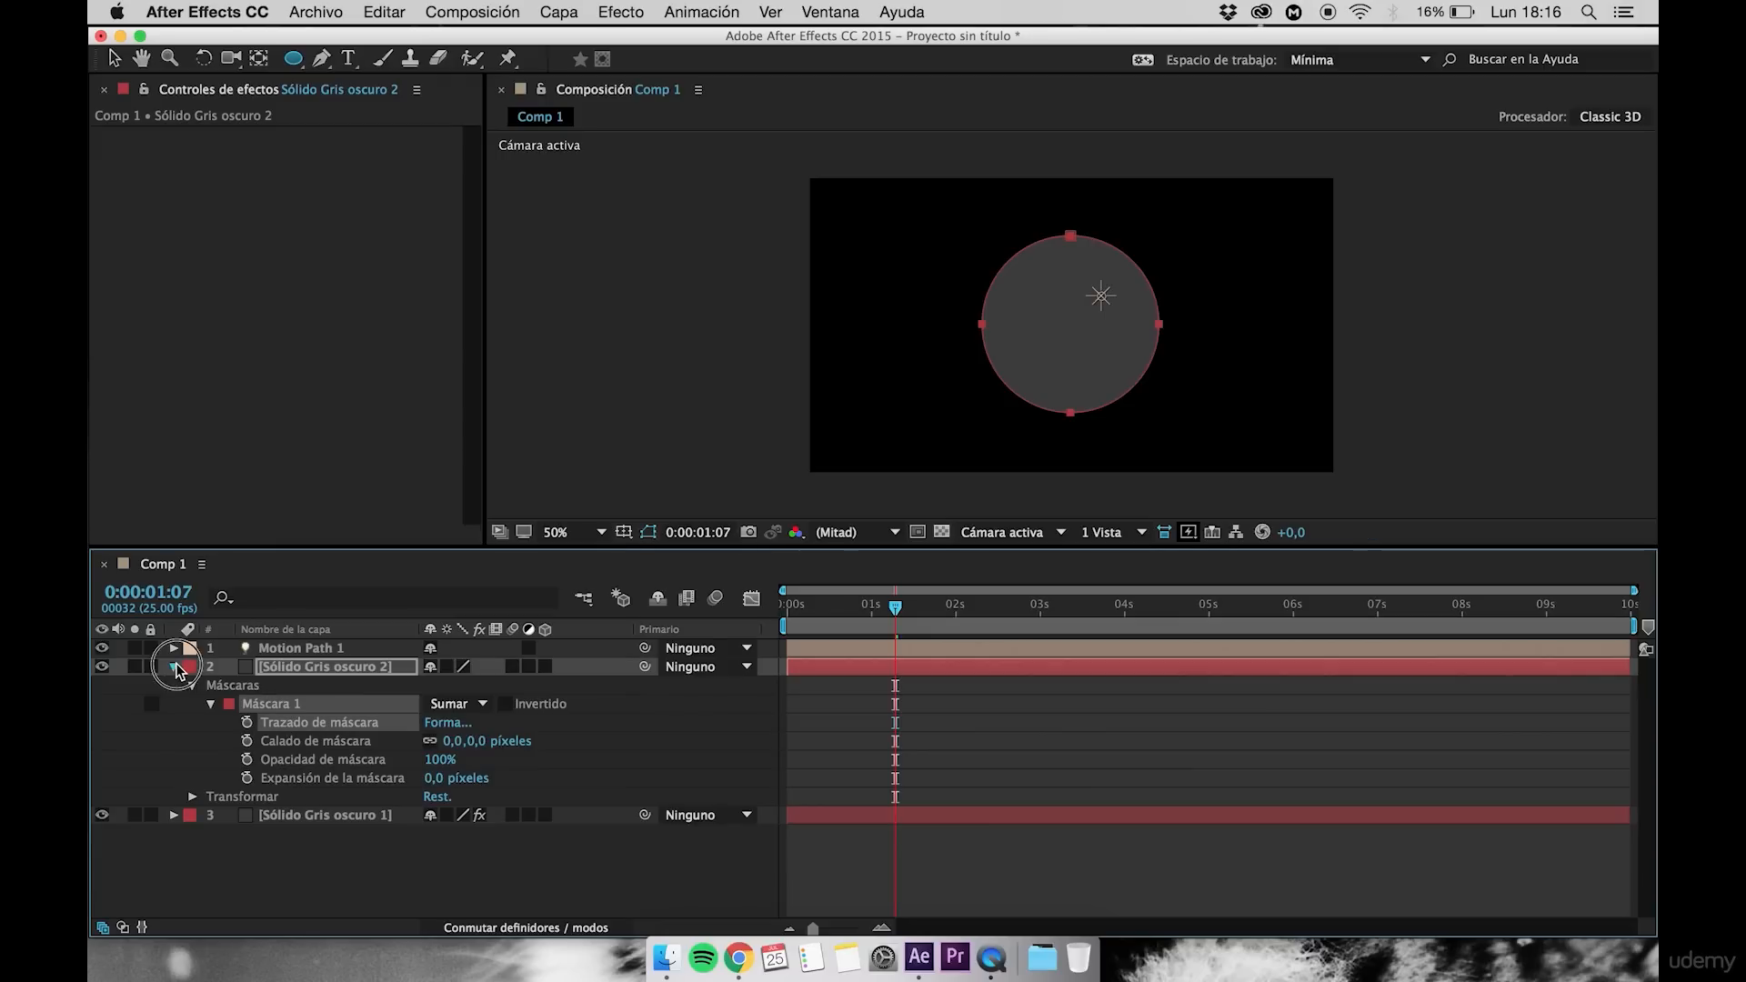
{"action": "left_click", "coordinate": [174, 666]}
{"action": "left_click", "coordinate": [173, 648]}
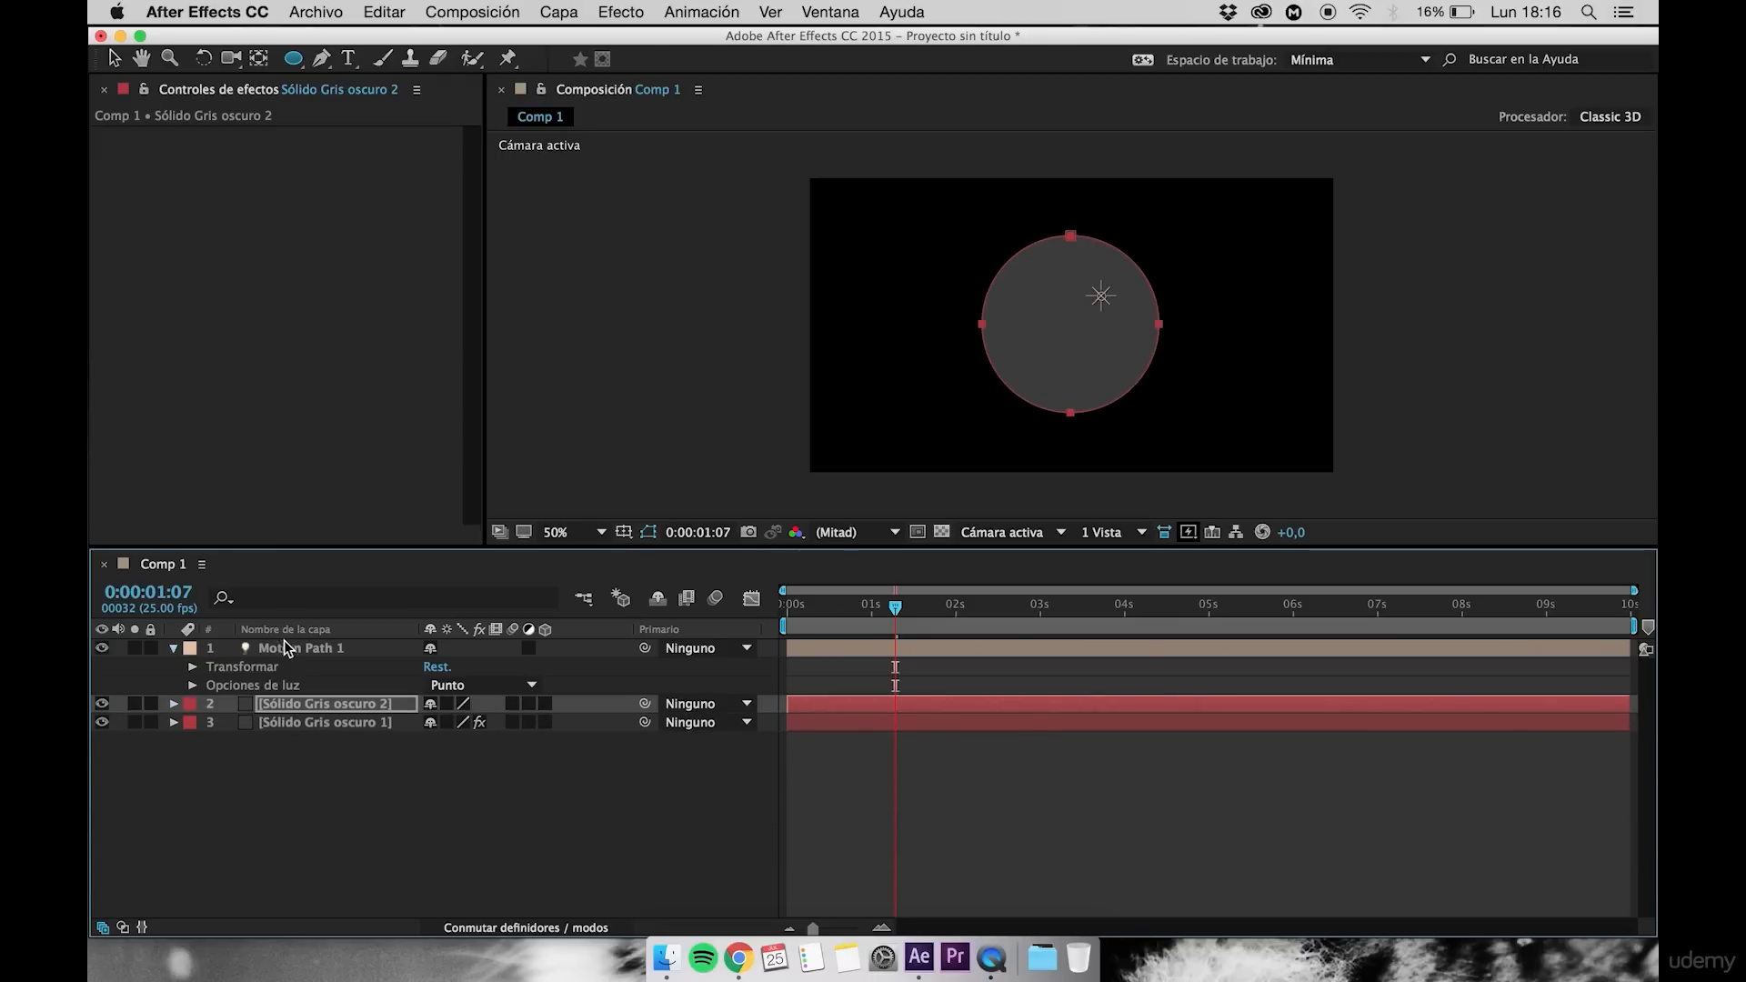
{"action": "left_click", "coordinate": [241, 648]}
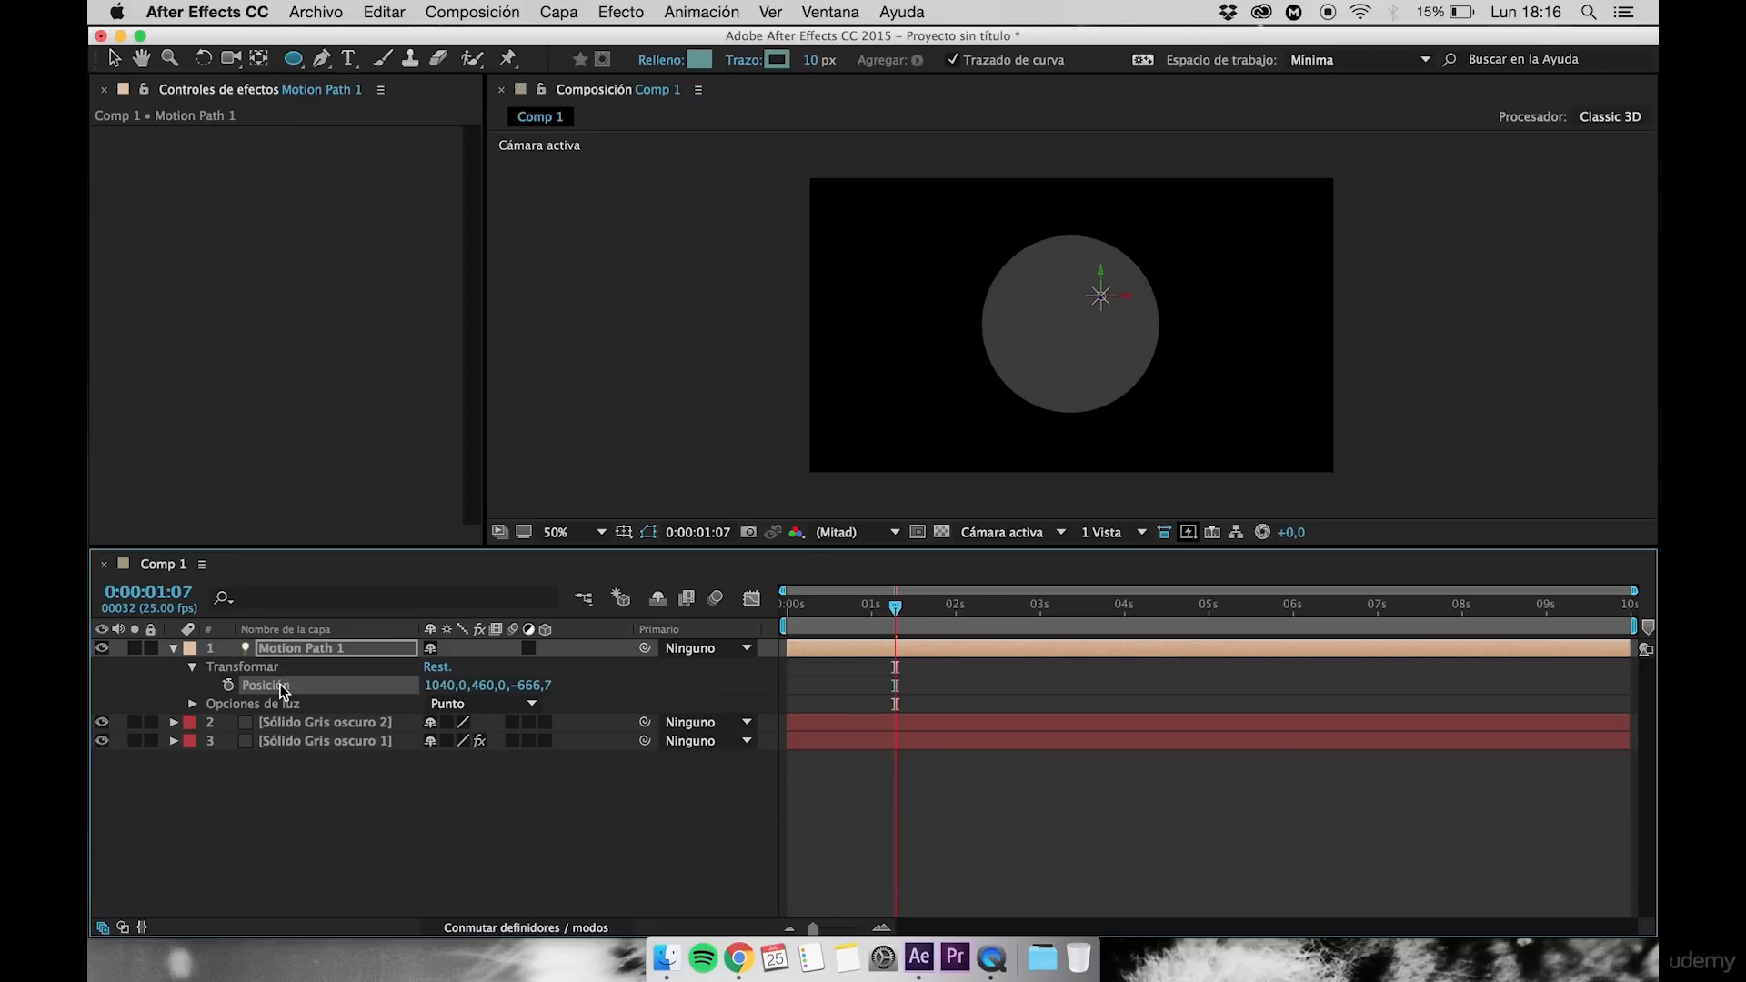
{"action": "key", "text": "super+v"}
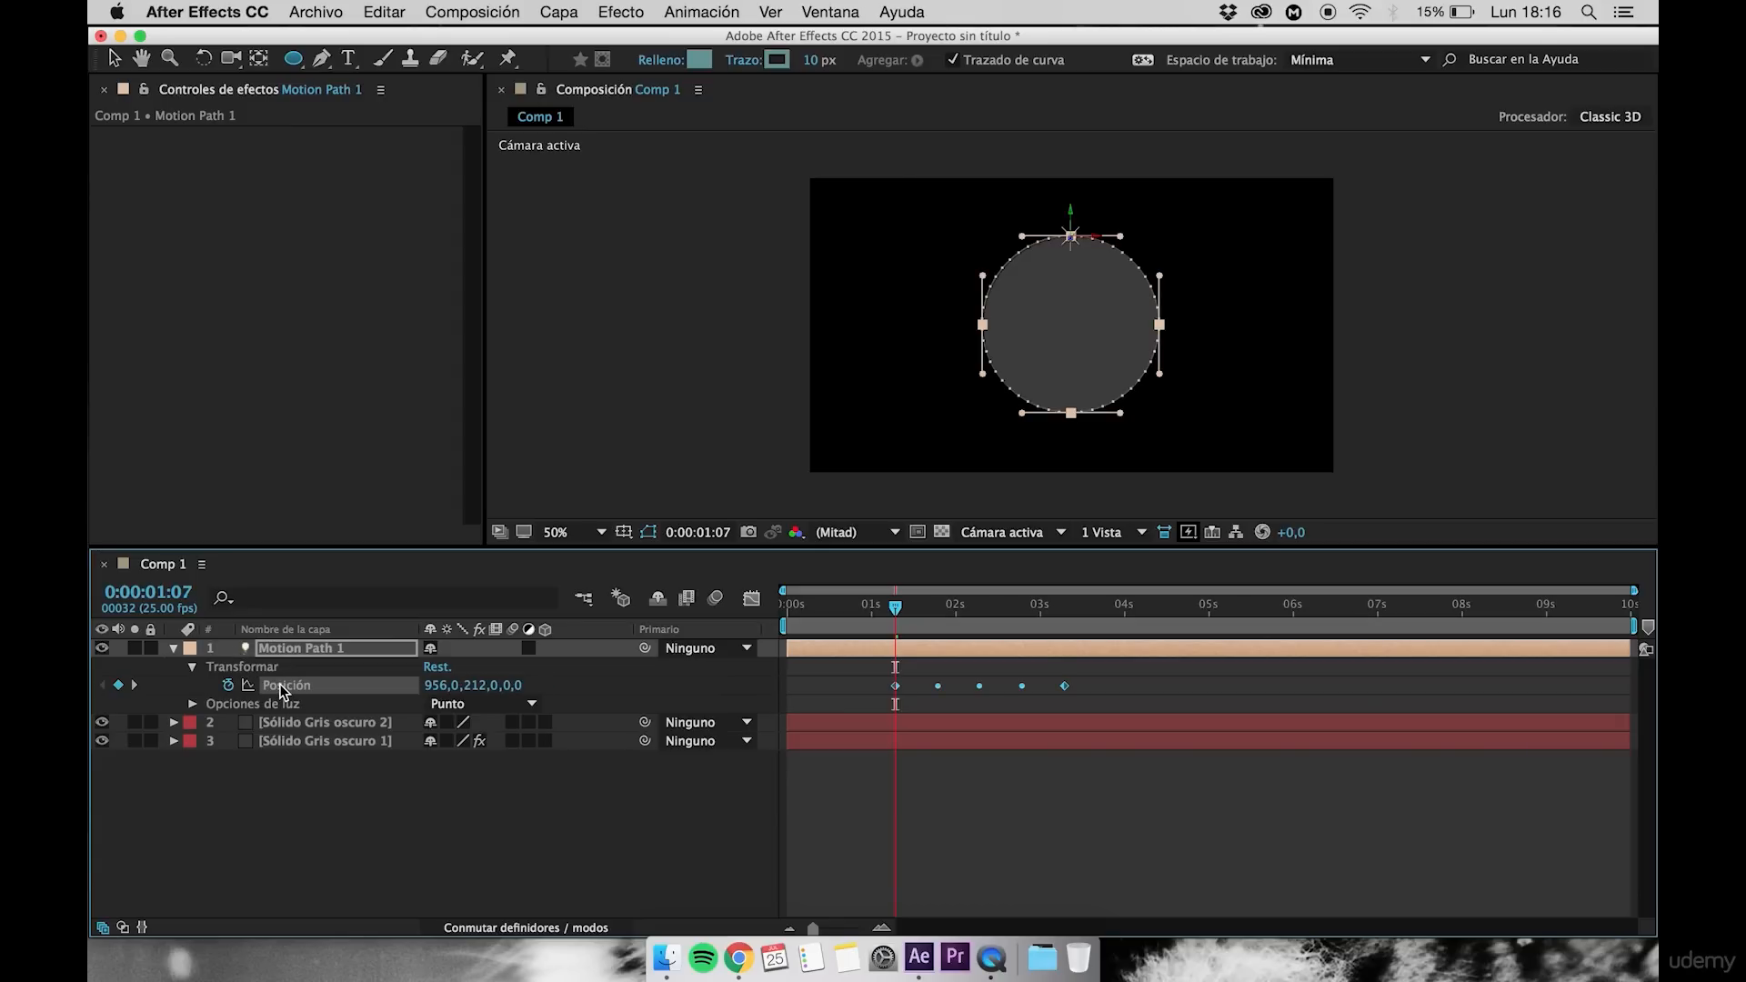
Hide the masked solid and scrub through the light's position keyframes to check how the particles follow the circular path
{"action": "left_click", "coordinate": [298, 777]}
{"action": "left_click_drag", "start_coordinate": [889, 615], "coordinate": [959, 616]}
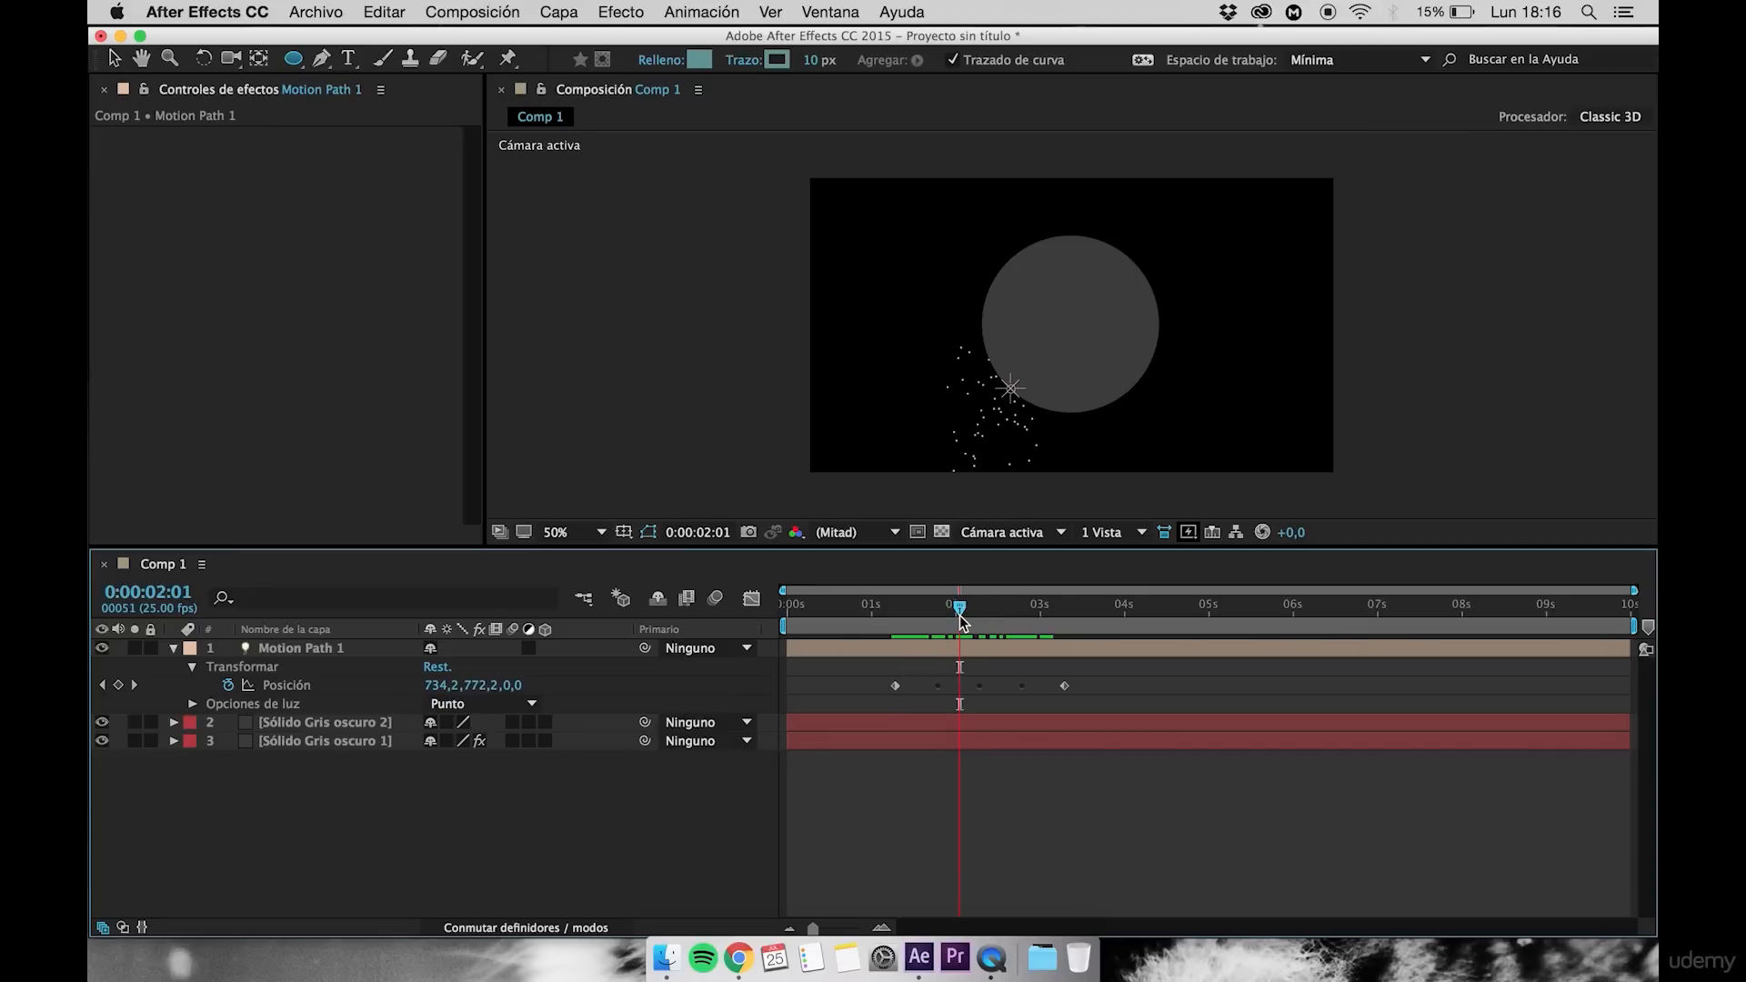
{"action": "left_click", "coordinate": [102, 722]}
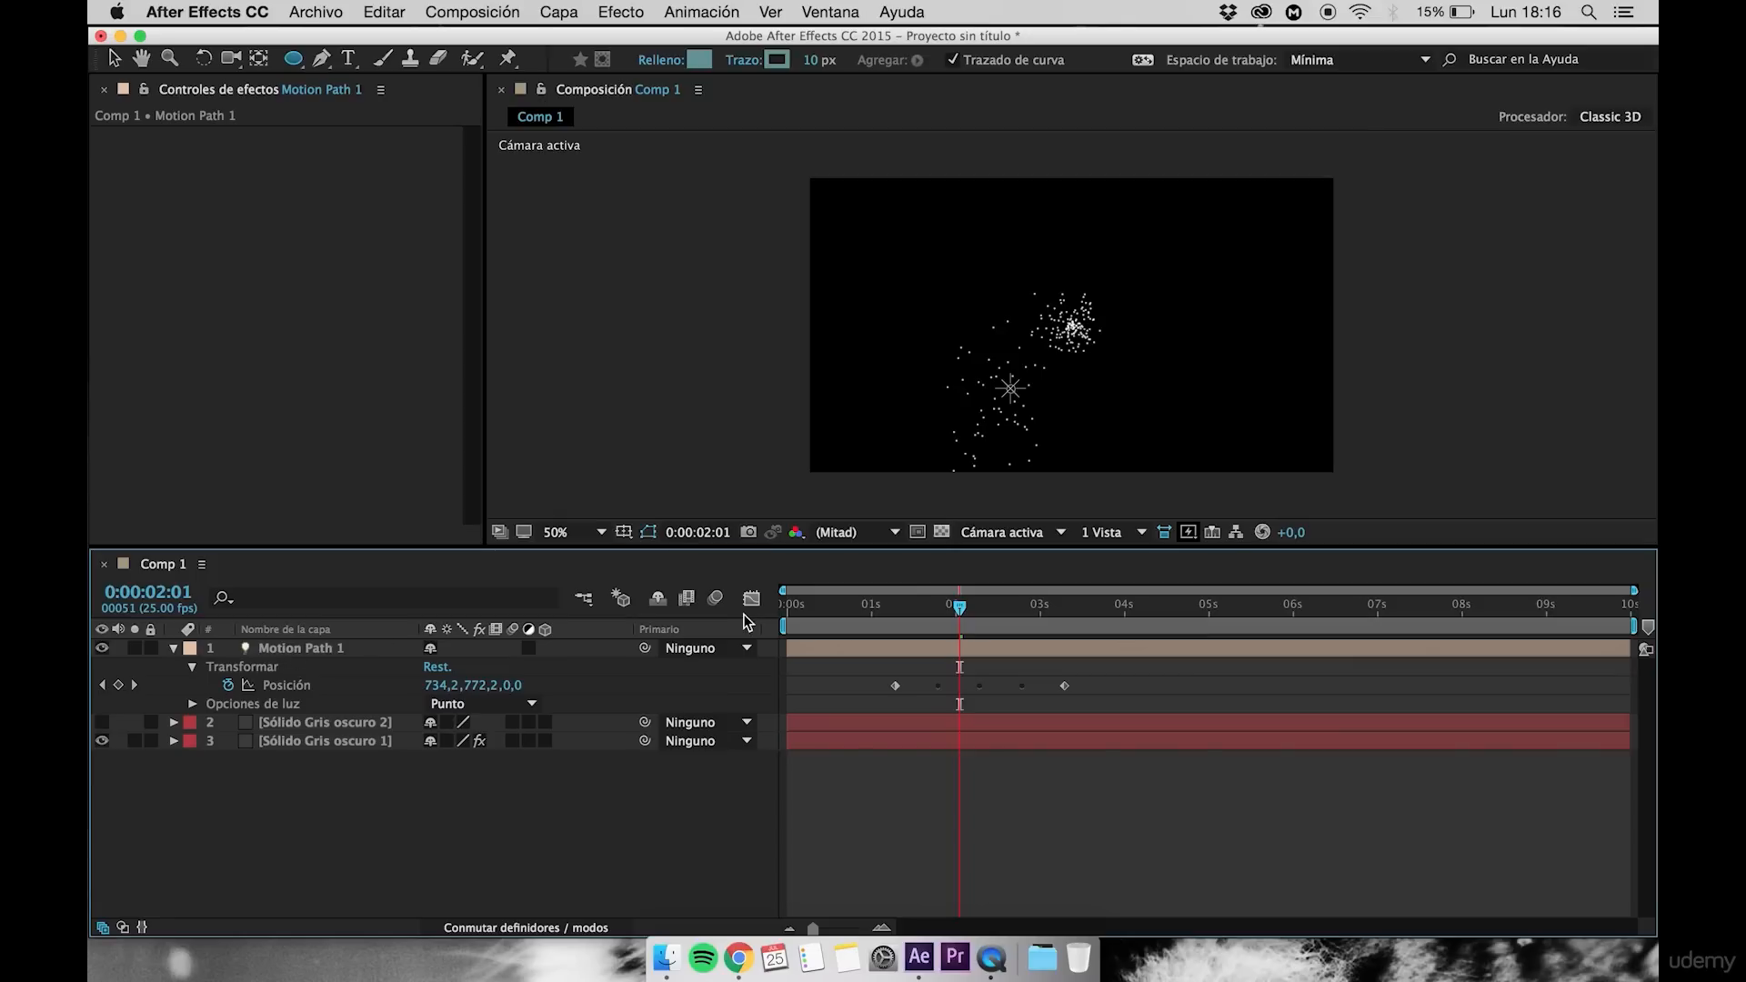
{"action": "left_click", "coordinate": [882, 609]}
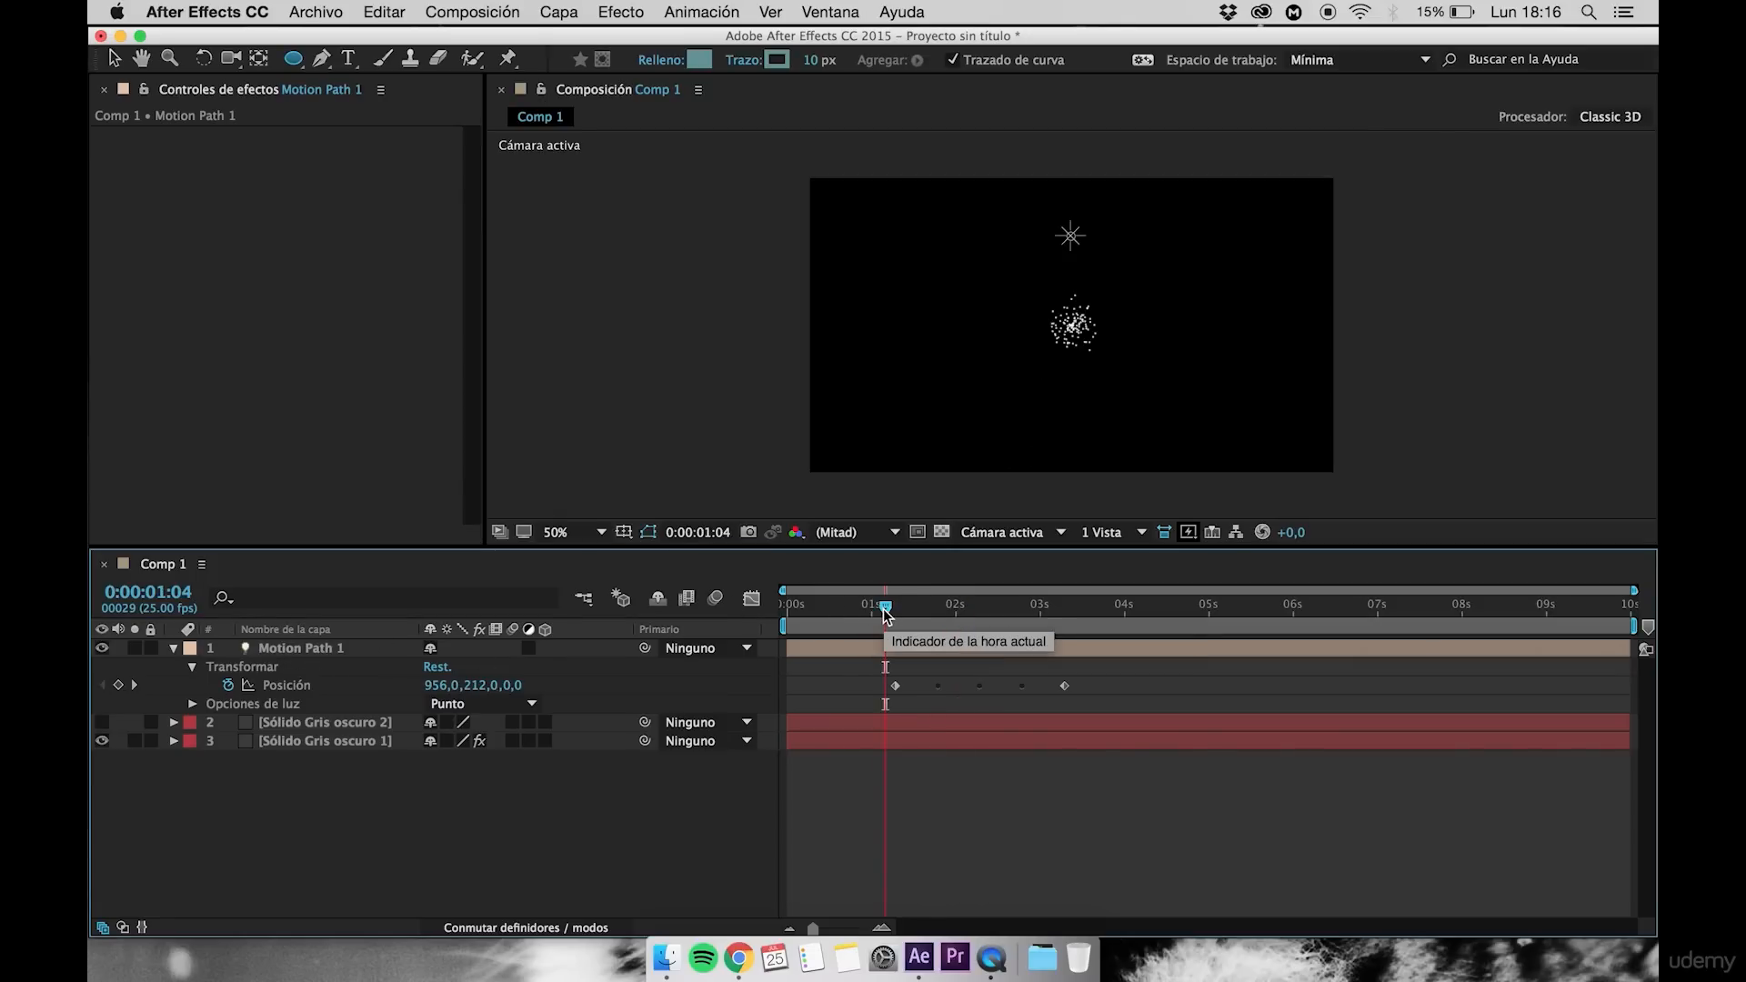
{"action": "left_click_drag", "start_coordinate": [886, 607], "coordinate": [949, 591]}
Try an Air Resistance of 3.8 on the first solid's Particular effect and scrub the timeline to check the trail
{"action": "left_click", "coordinate": [324, 740]}
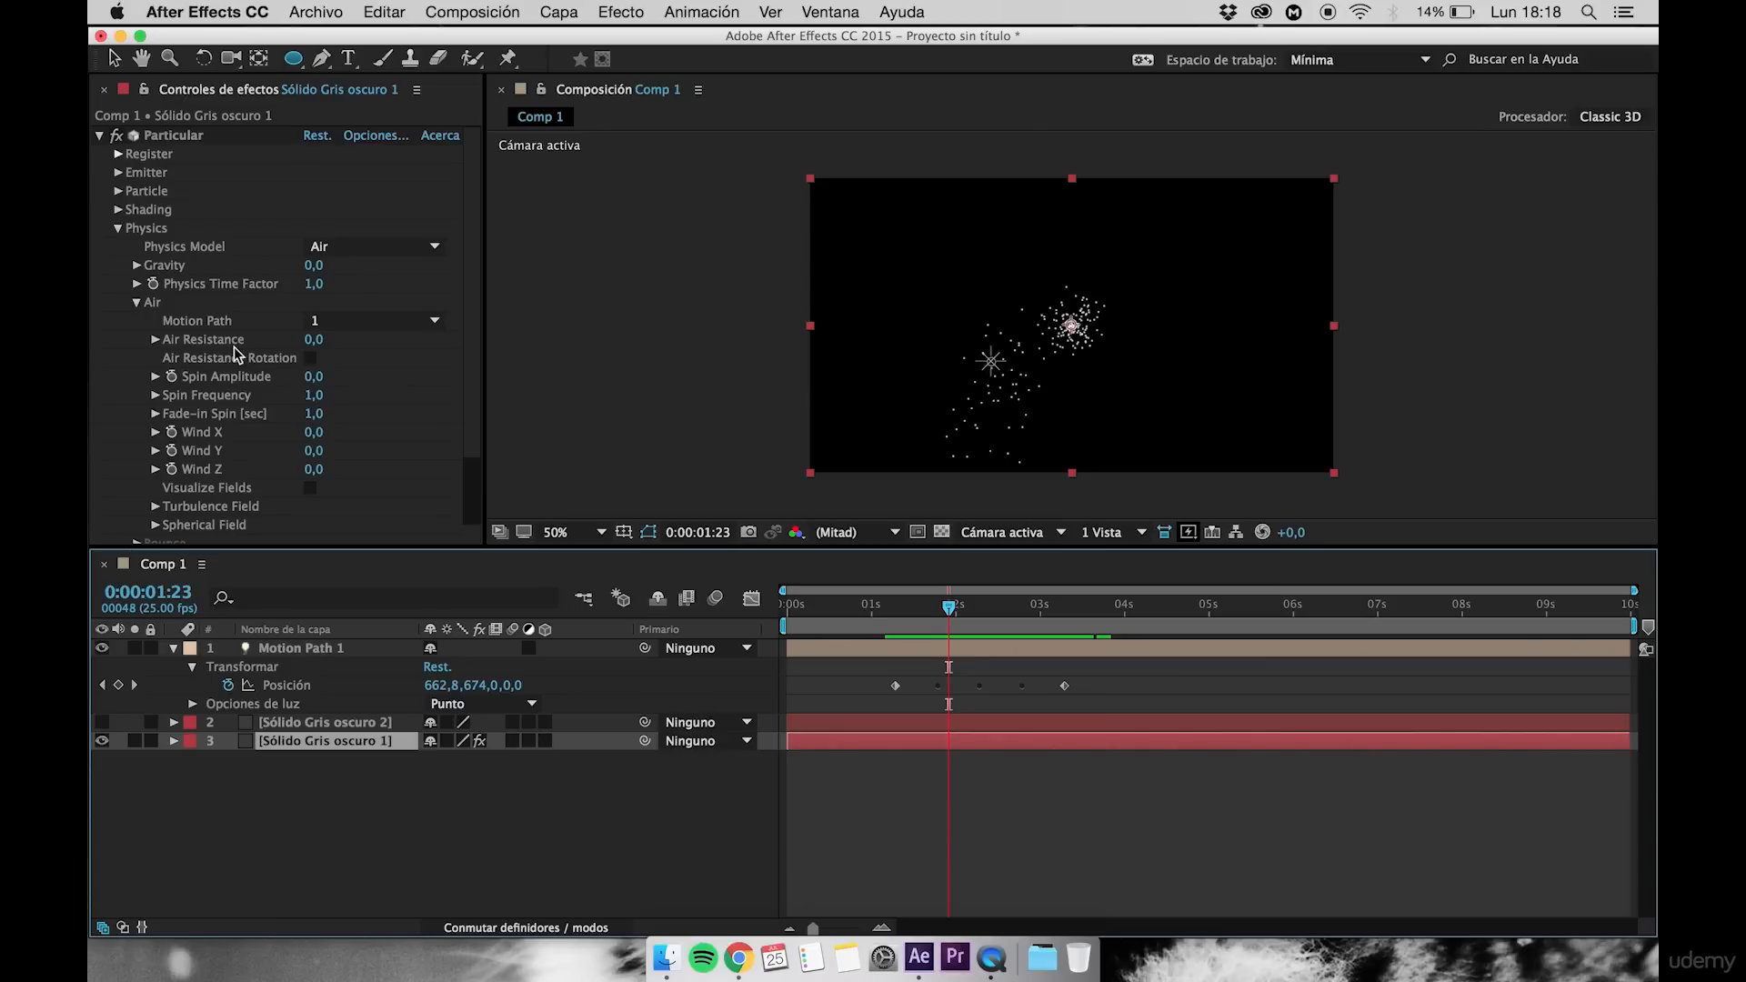
{"action": "left_click_drag", "start_coordinate": [315, 348], "coordinate": [364, 348]}
{"action": "left_click_drag", "start_coordinate": [888, 604], "coordinate": [985, 591]}
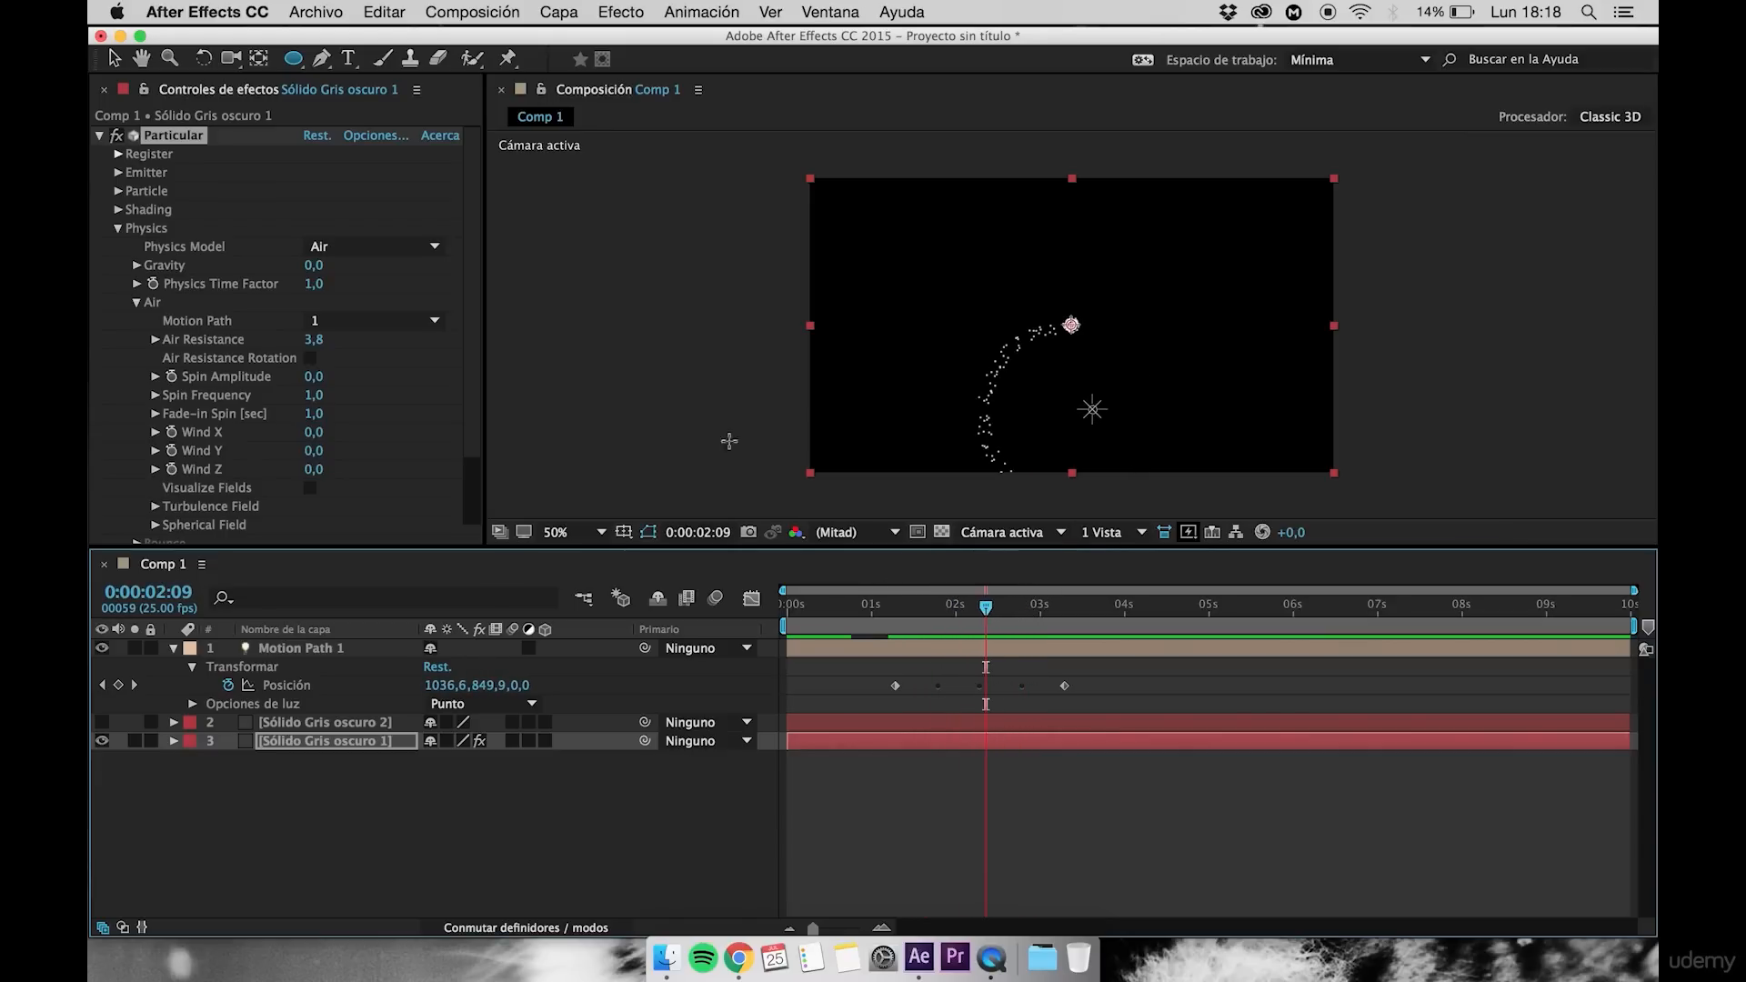
Lower Air Resistance to 0.1 and preview the particle motion from 0:00:01:08
{"action": "left_click_drag", "start_coordinate": [317, 346], "coordinate": [275, 347]}
{"action": "left_click", "coordinate": [897, 611]}
{"action": "key", "text": "space"}
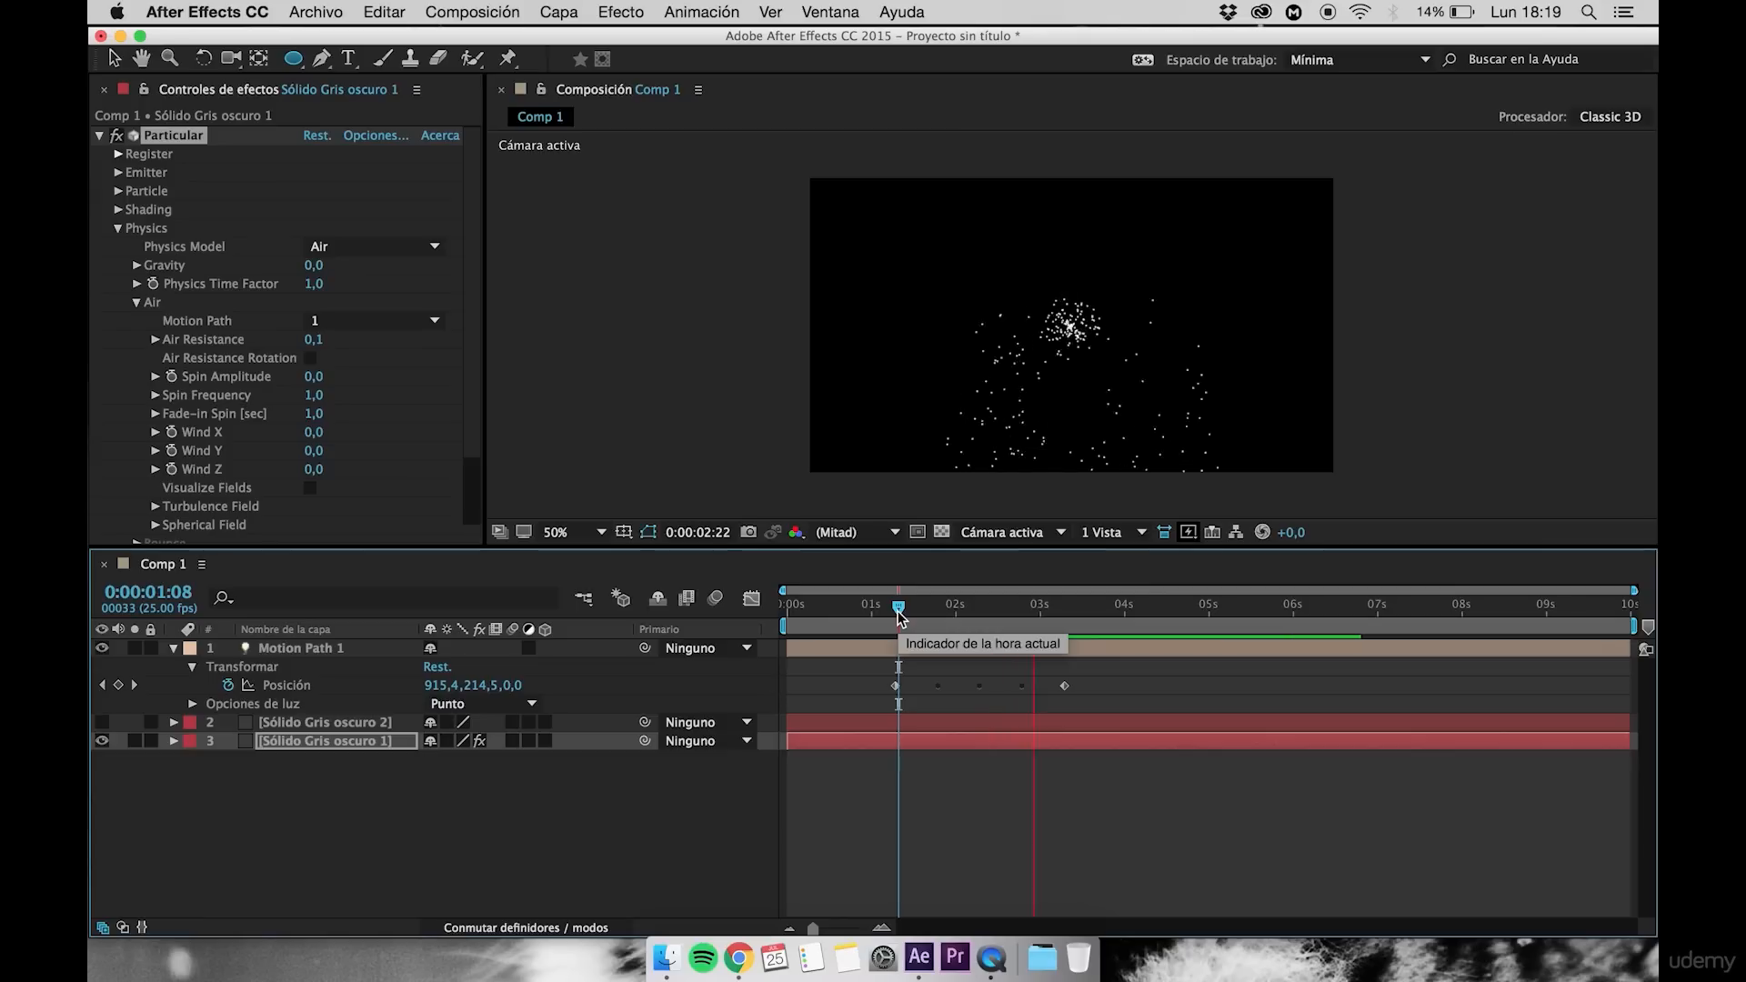
{"action": "left_click_drag", "start_coordinate": [897, 615], "coordinate": [938, 634]}
Set Air Resistance to 0 and enable Air Resistance Rotation in the Air parameters
{"action": "left_click", "coordinate": [313, 340]}
{"action": "type", "text": "0"}
{"action": "key", "text": "Return"}
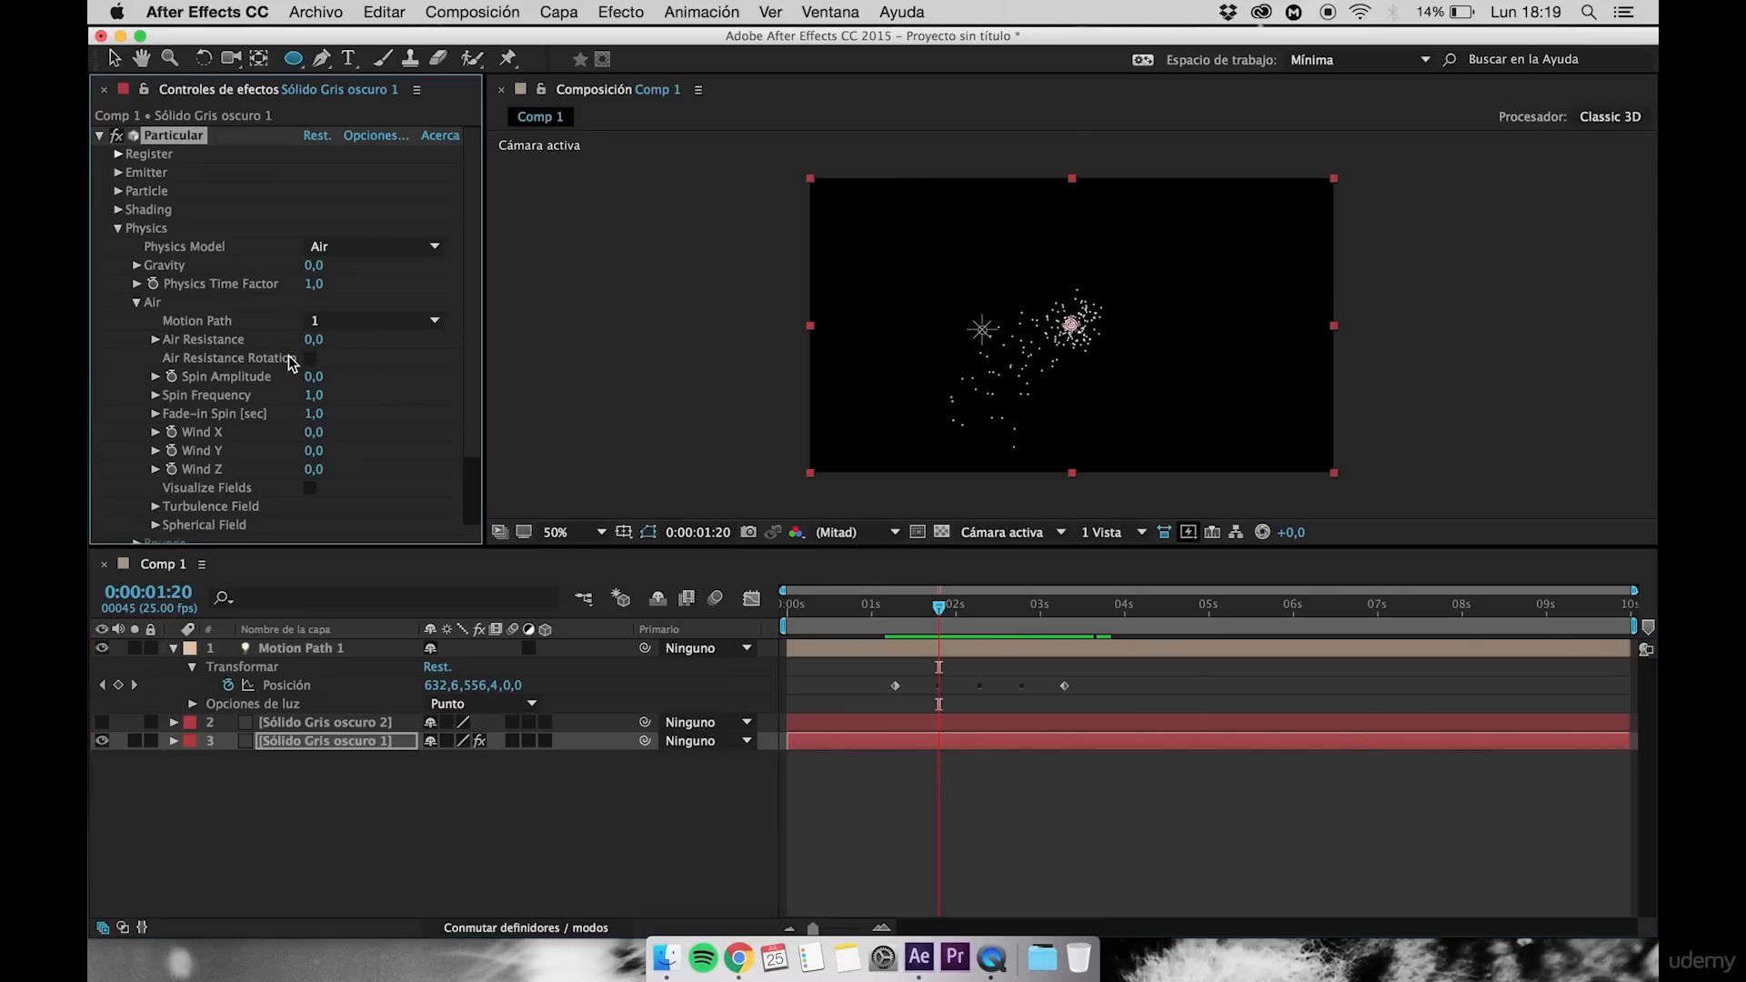
{"action": "scroll", "coordinate": [269, 358], "scroll_direction": "down", "scroll_amount": 5}
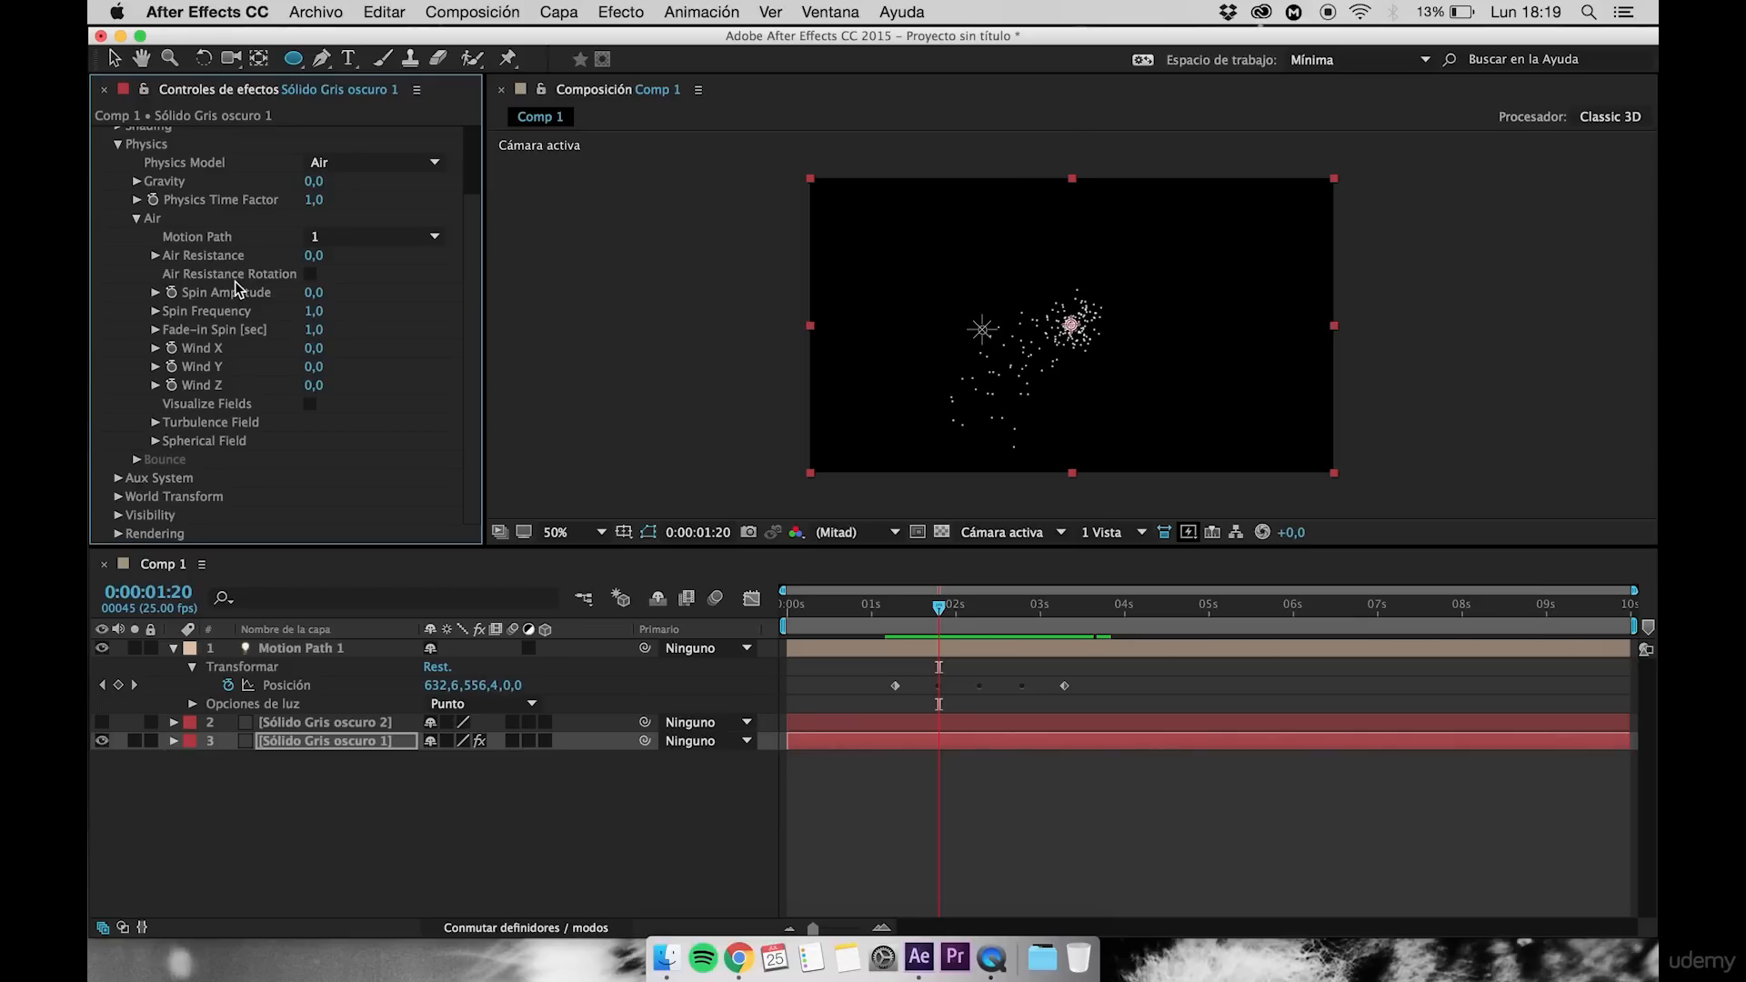
{"action": "left_click", "coordinate": [310, 274]}
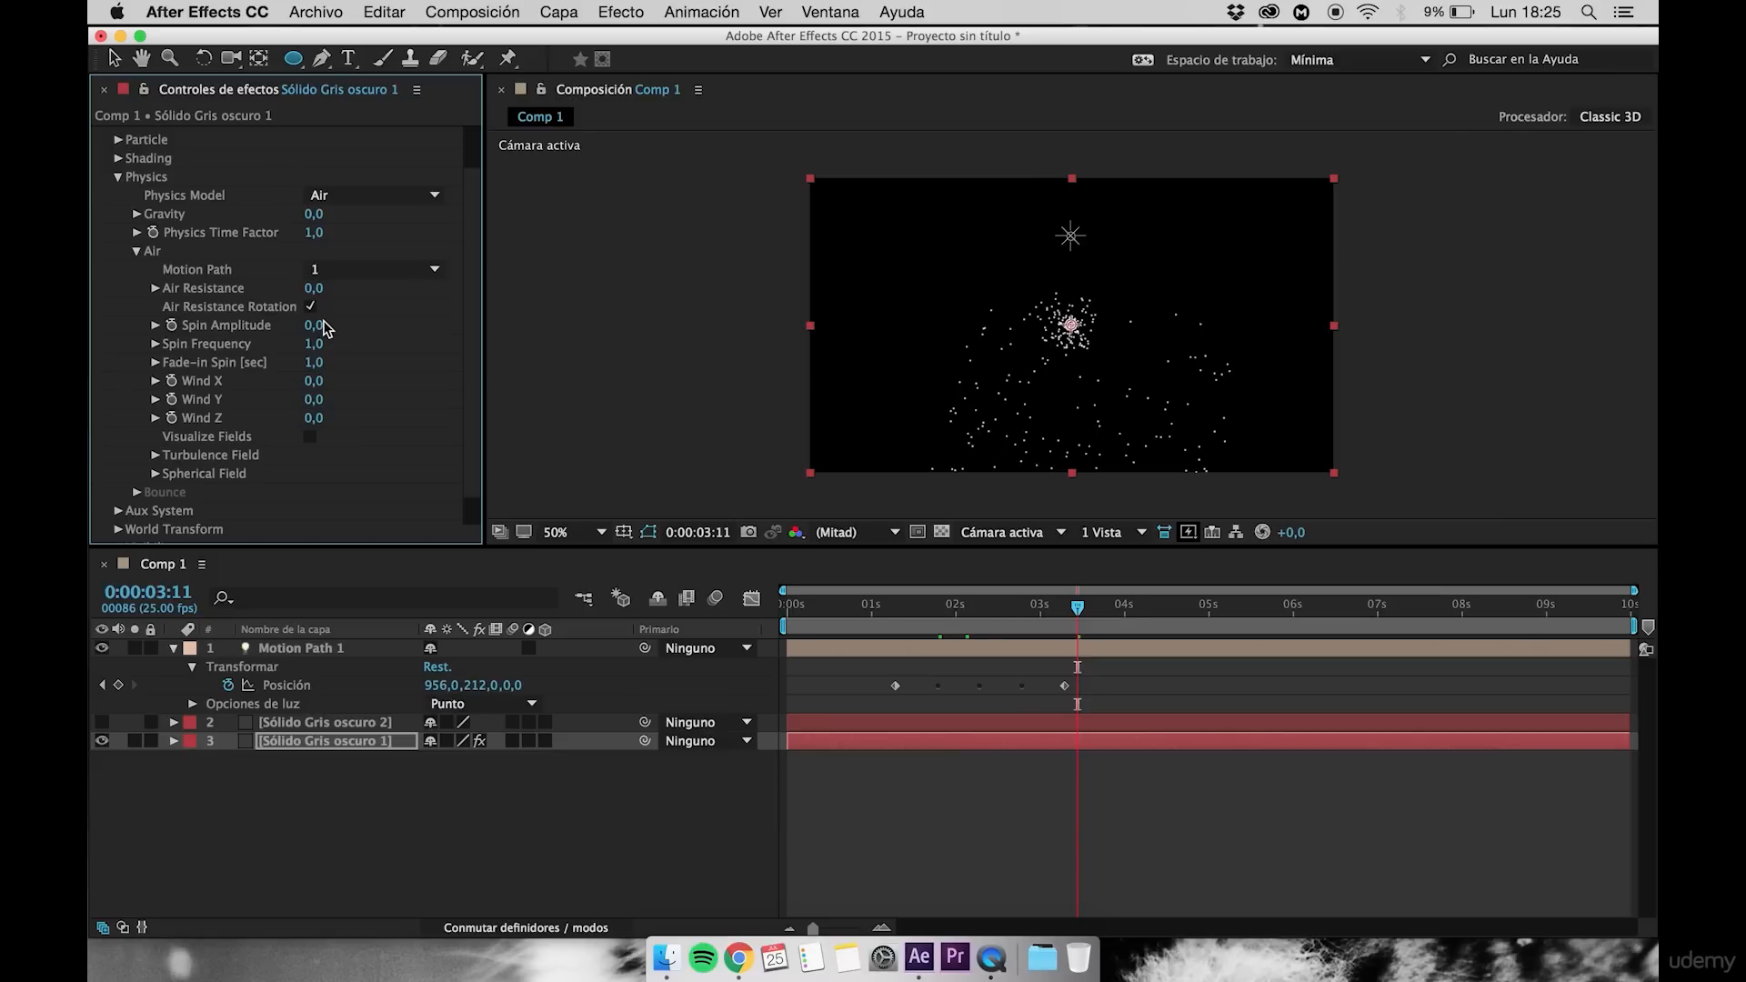
Reset the Particular effect on the first solid to its default settings and return to the Air parameters
{"action": "scroll", "coordinate": [323, 329], "scroll_direction": "up", "scroll_amount": 3}
{"action": "left_click", "coordinate": [315, 137]}
{"action": "scroll", "coordinate": [319, 241], "scroll_direction": "down", "scroll_amount": 5}
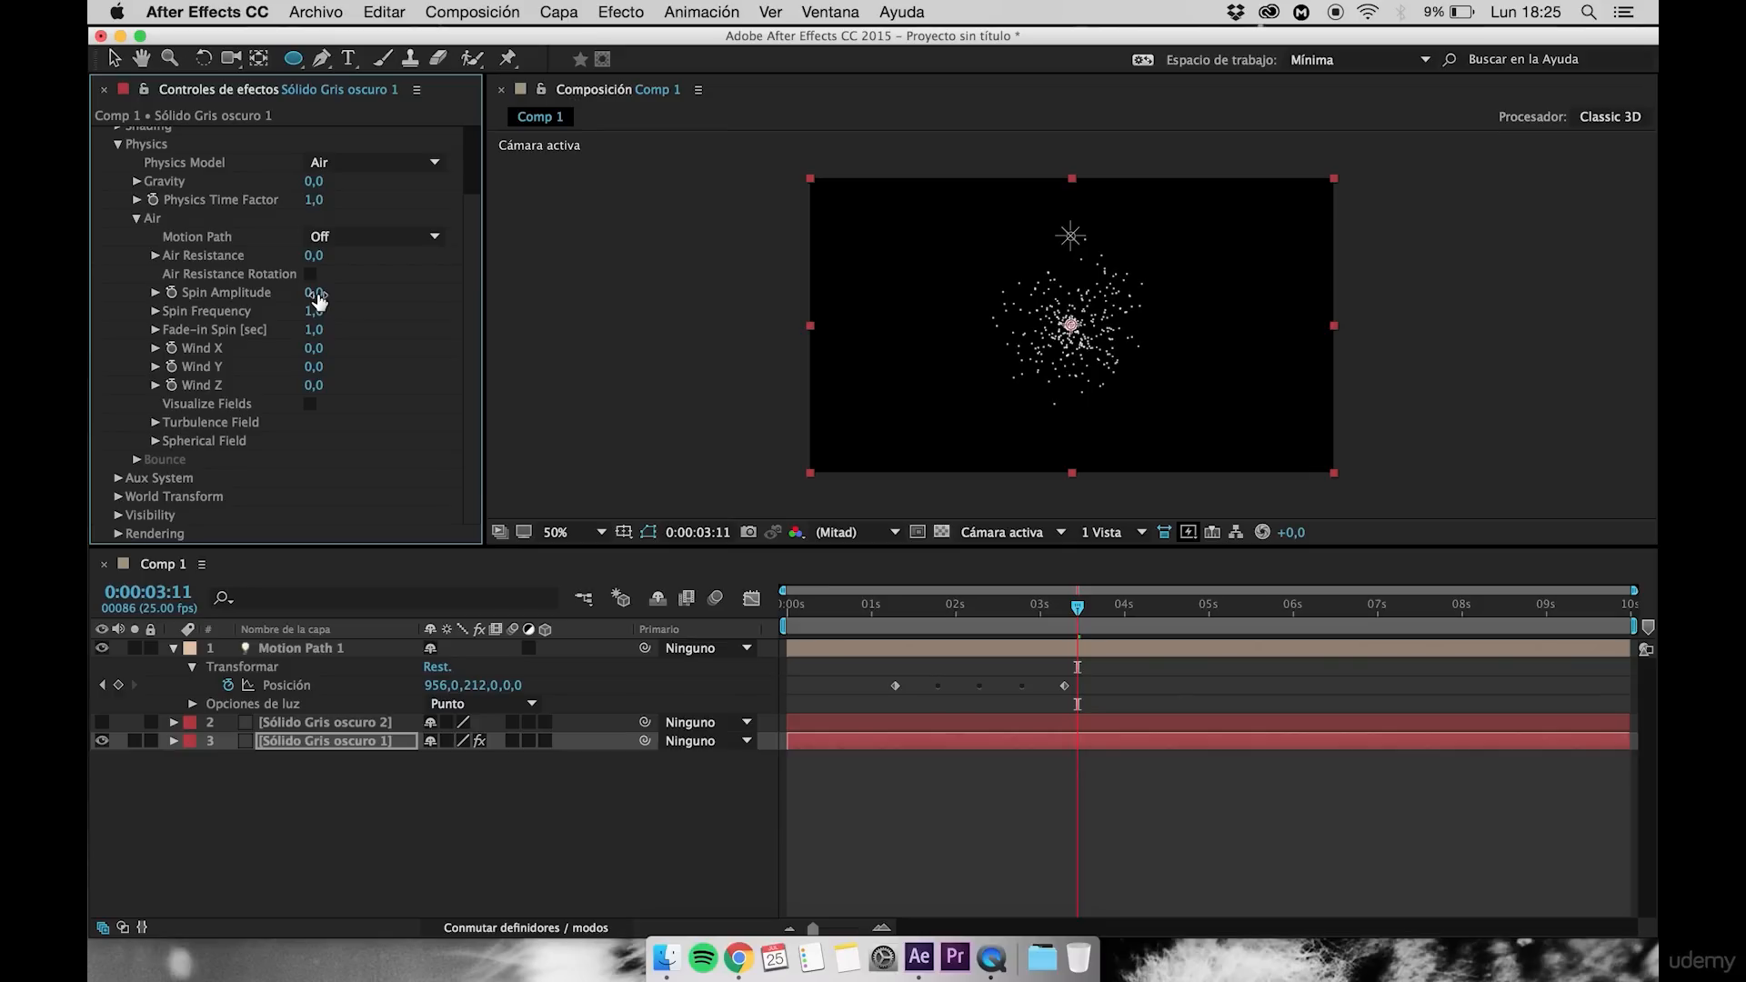
Try a Spin Amplitude of 86 and preview the particles from 0:00:03:06
{"action": "left_click_drag", "start_coordinate": [318, 300], "coordinate": [407, 291]}
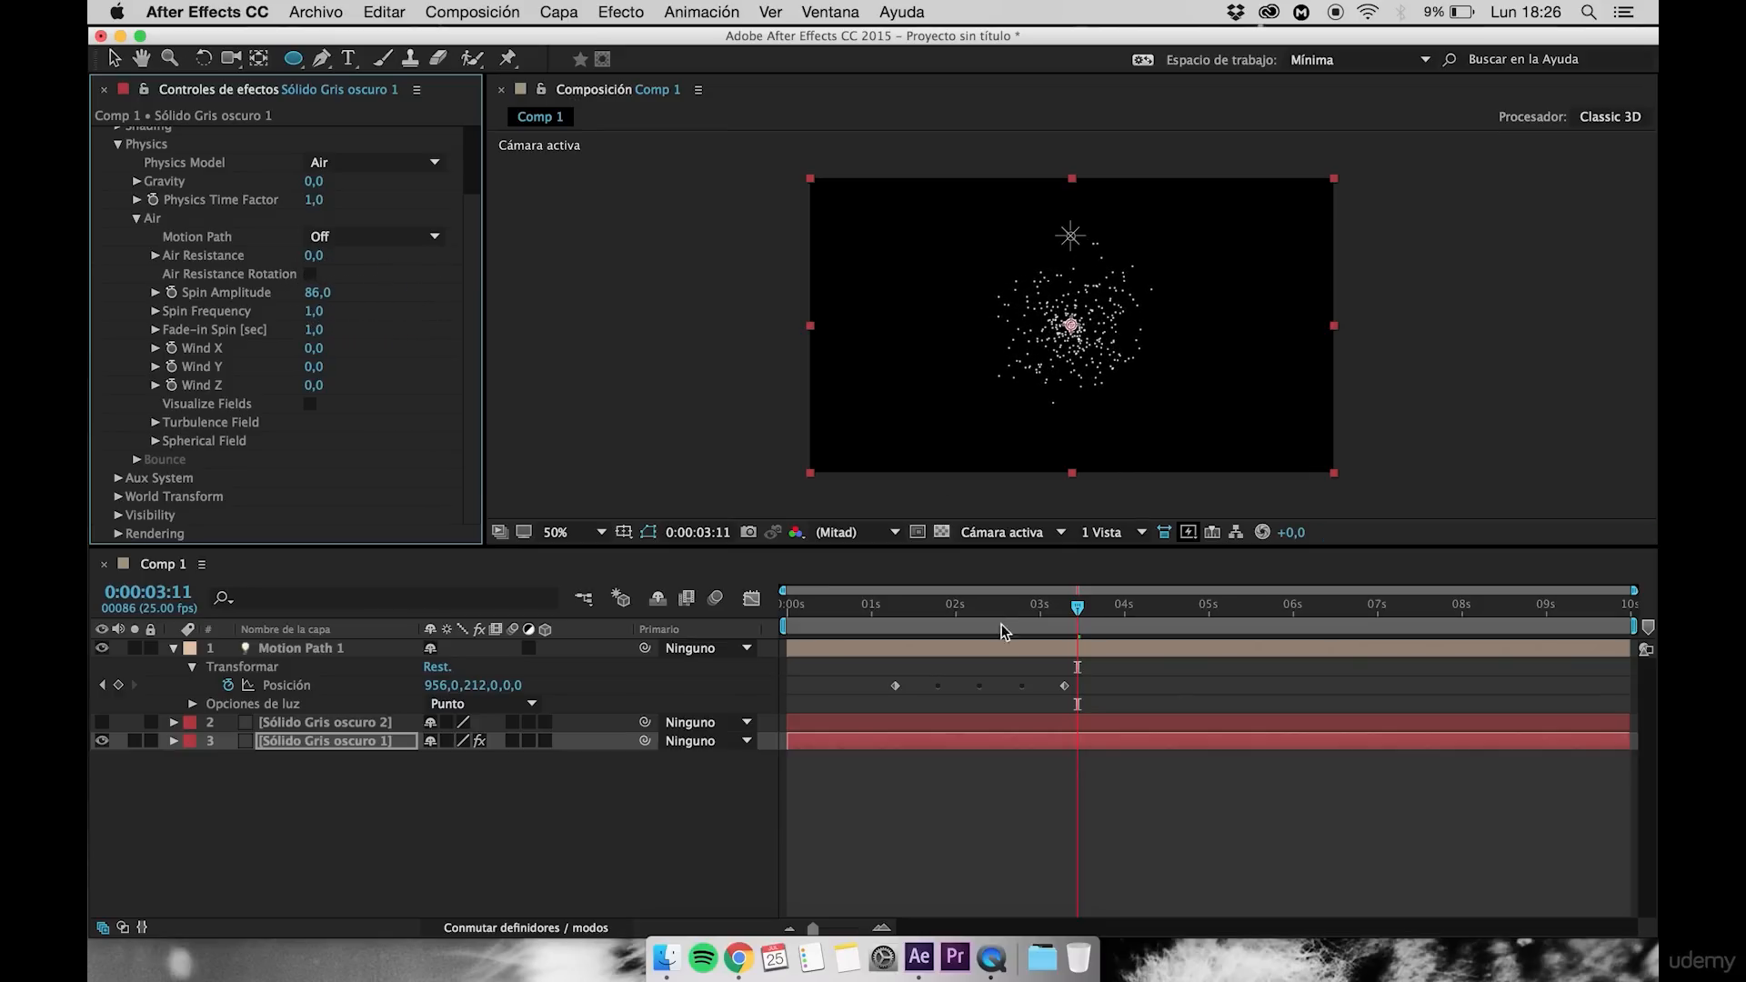
{"action": "left_click", "coordinate": [1061, 607]}
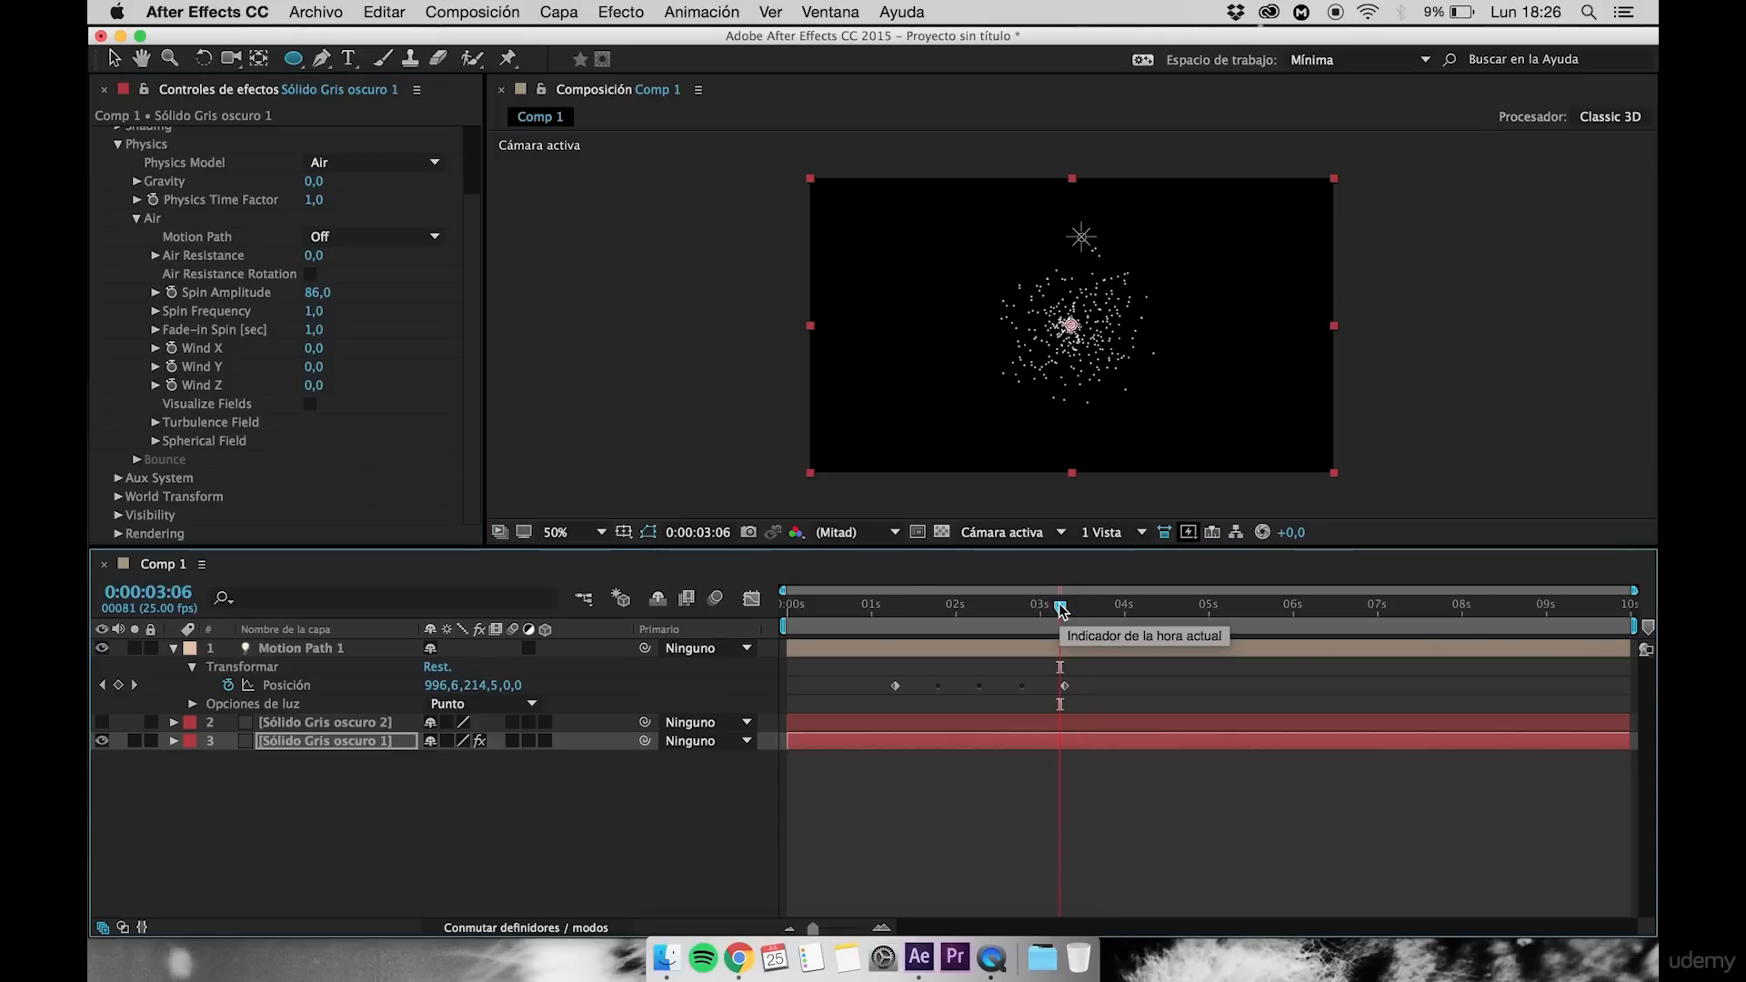
{"action": "key", "text": "space"}
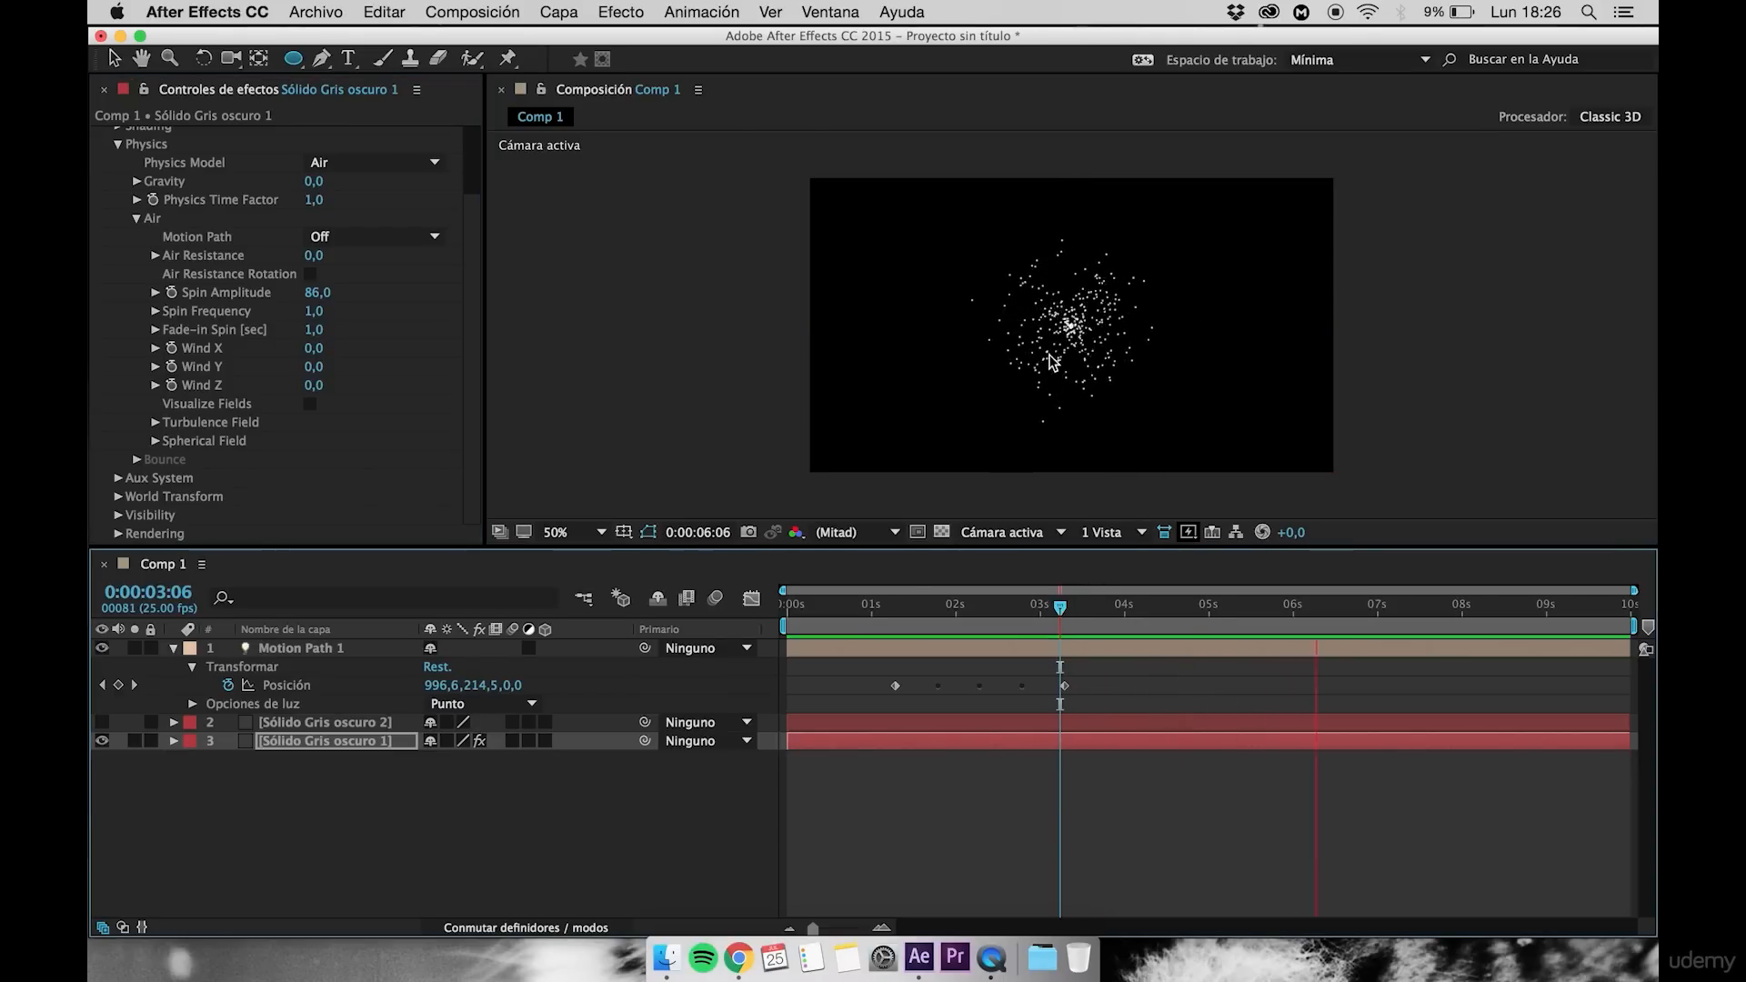
{"action": "key", "text": "space"}
Raise Spin Amplitude to 313 and preview the particle motion from 0:00:01:09 and 0:00:00:14
{"action": "left_click_drag", "start_coordinate": [318, 294], "coordinate": [559, 295]}
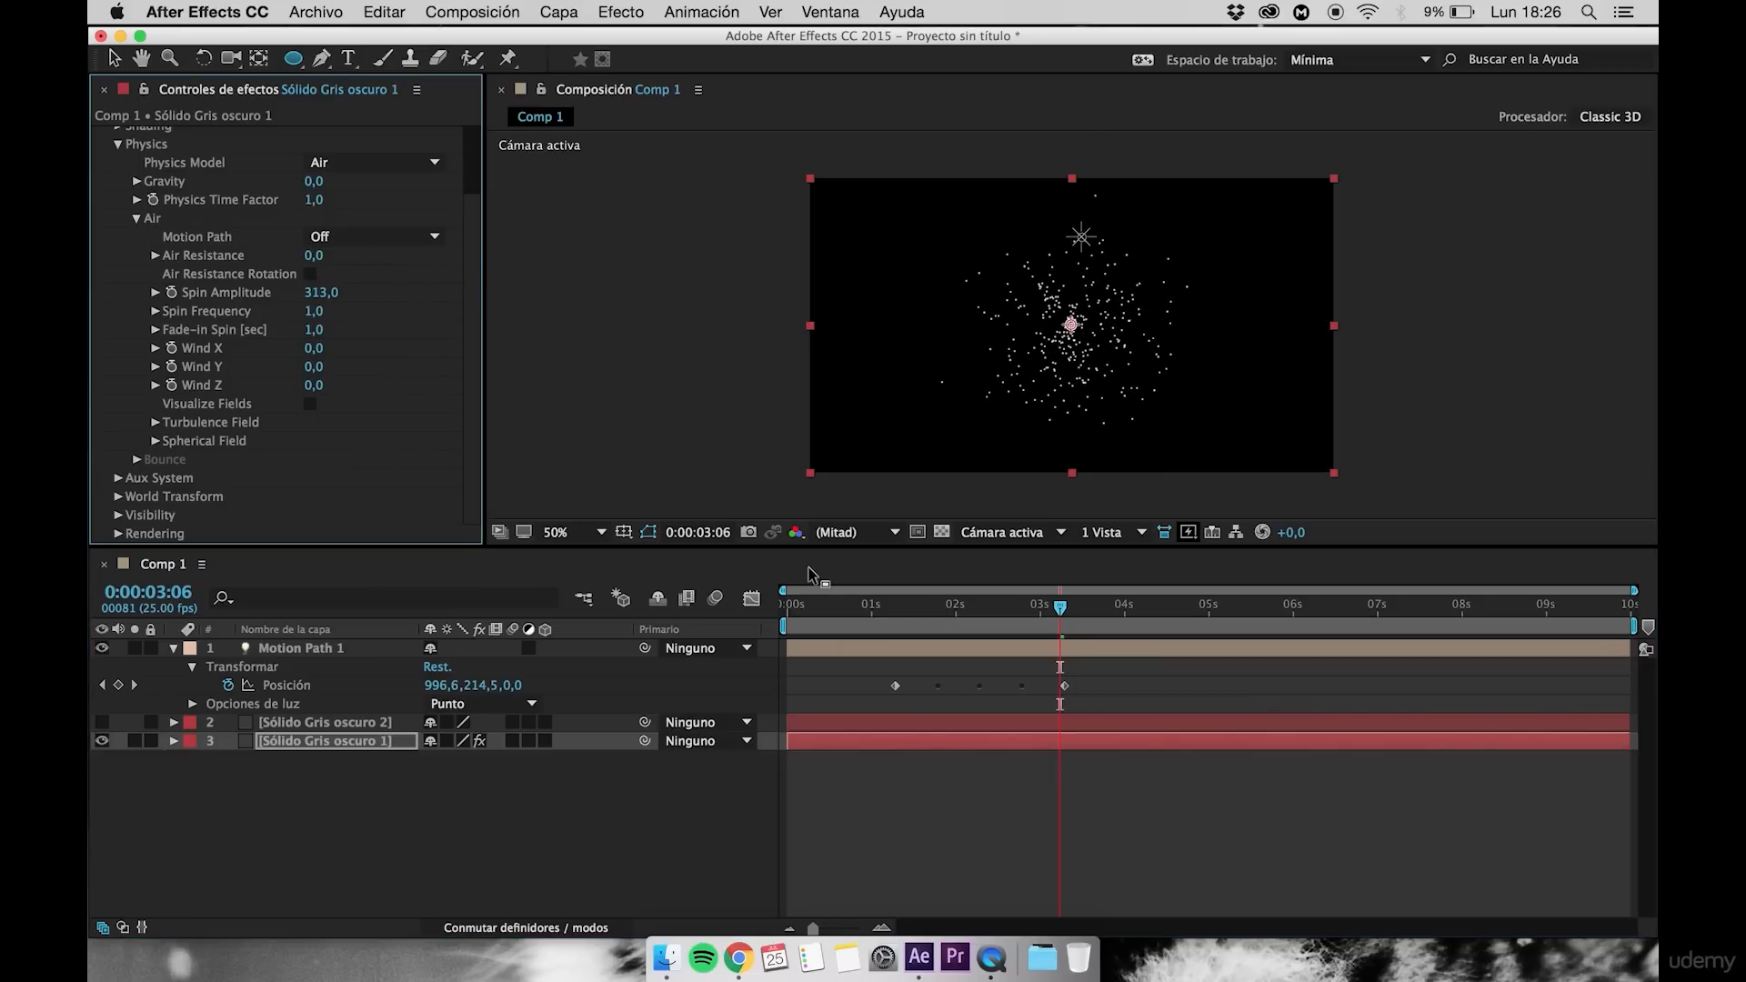
{"action": "left_click", "coordinate": [901, 605]}
{"action": "key", "text": "space"}
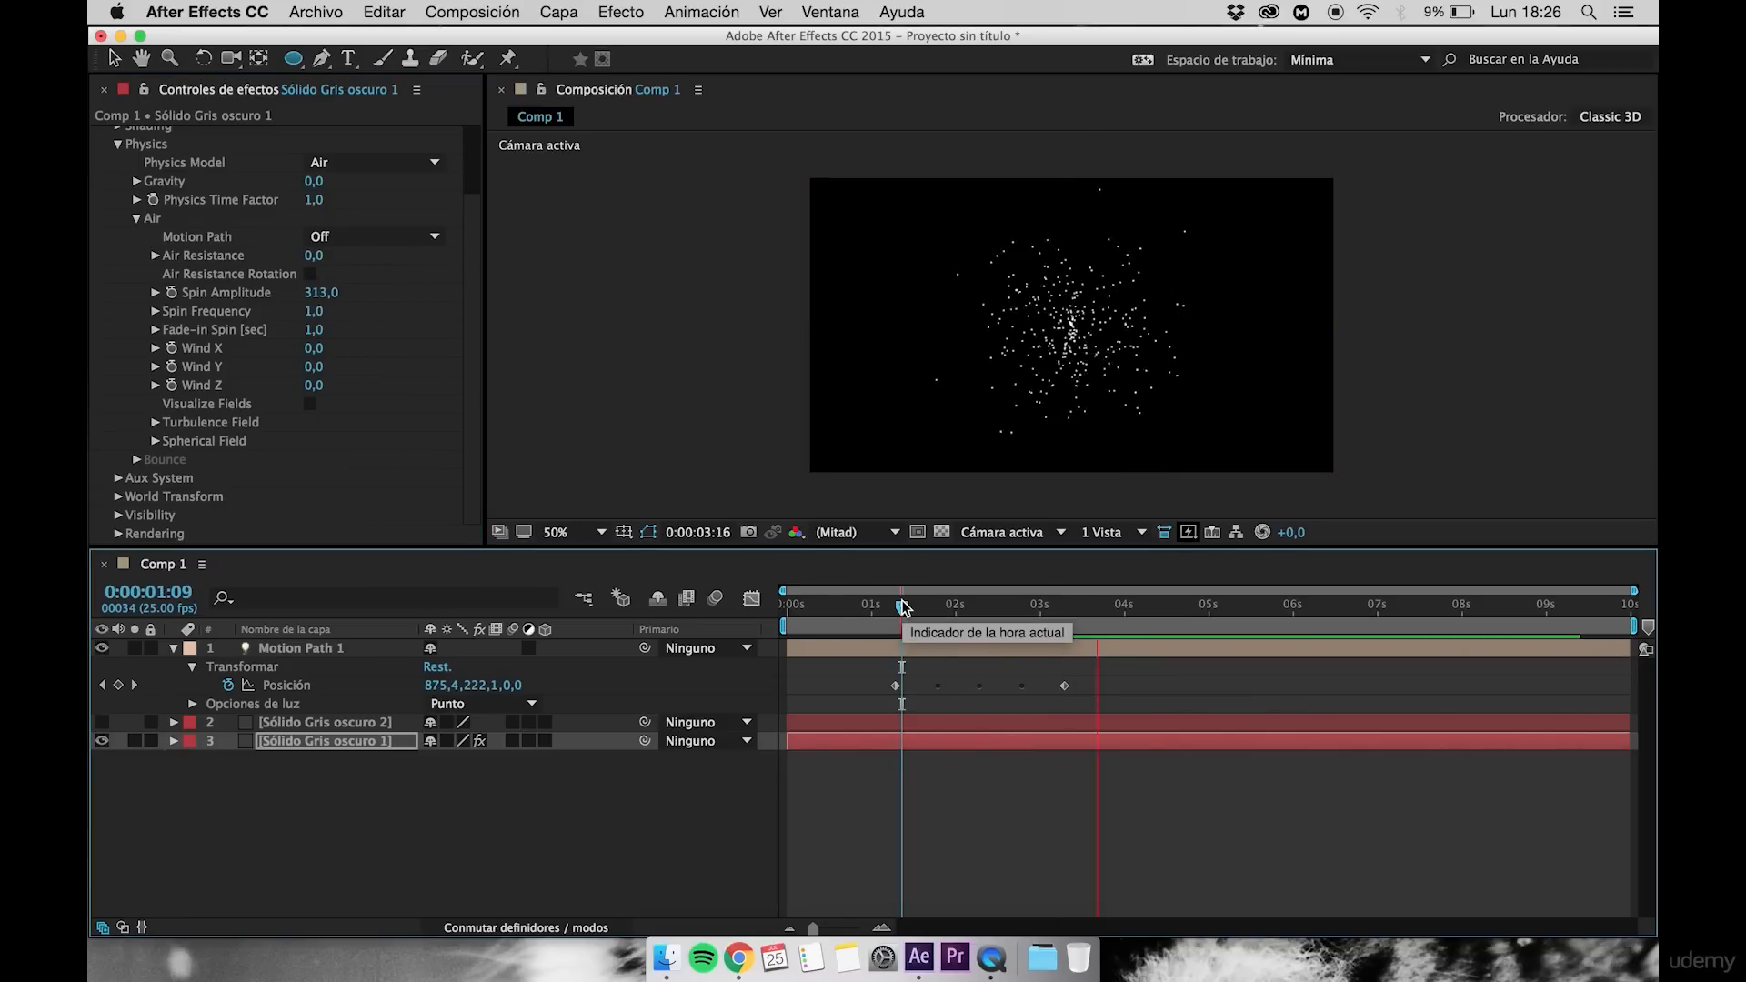
{"action": "left_click_drag", "start_coordinate": [903, 607], "coordinate": [835, 607]}
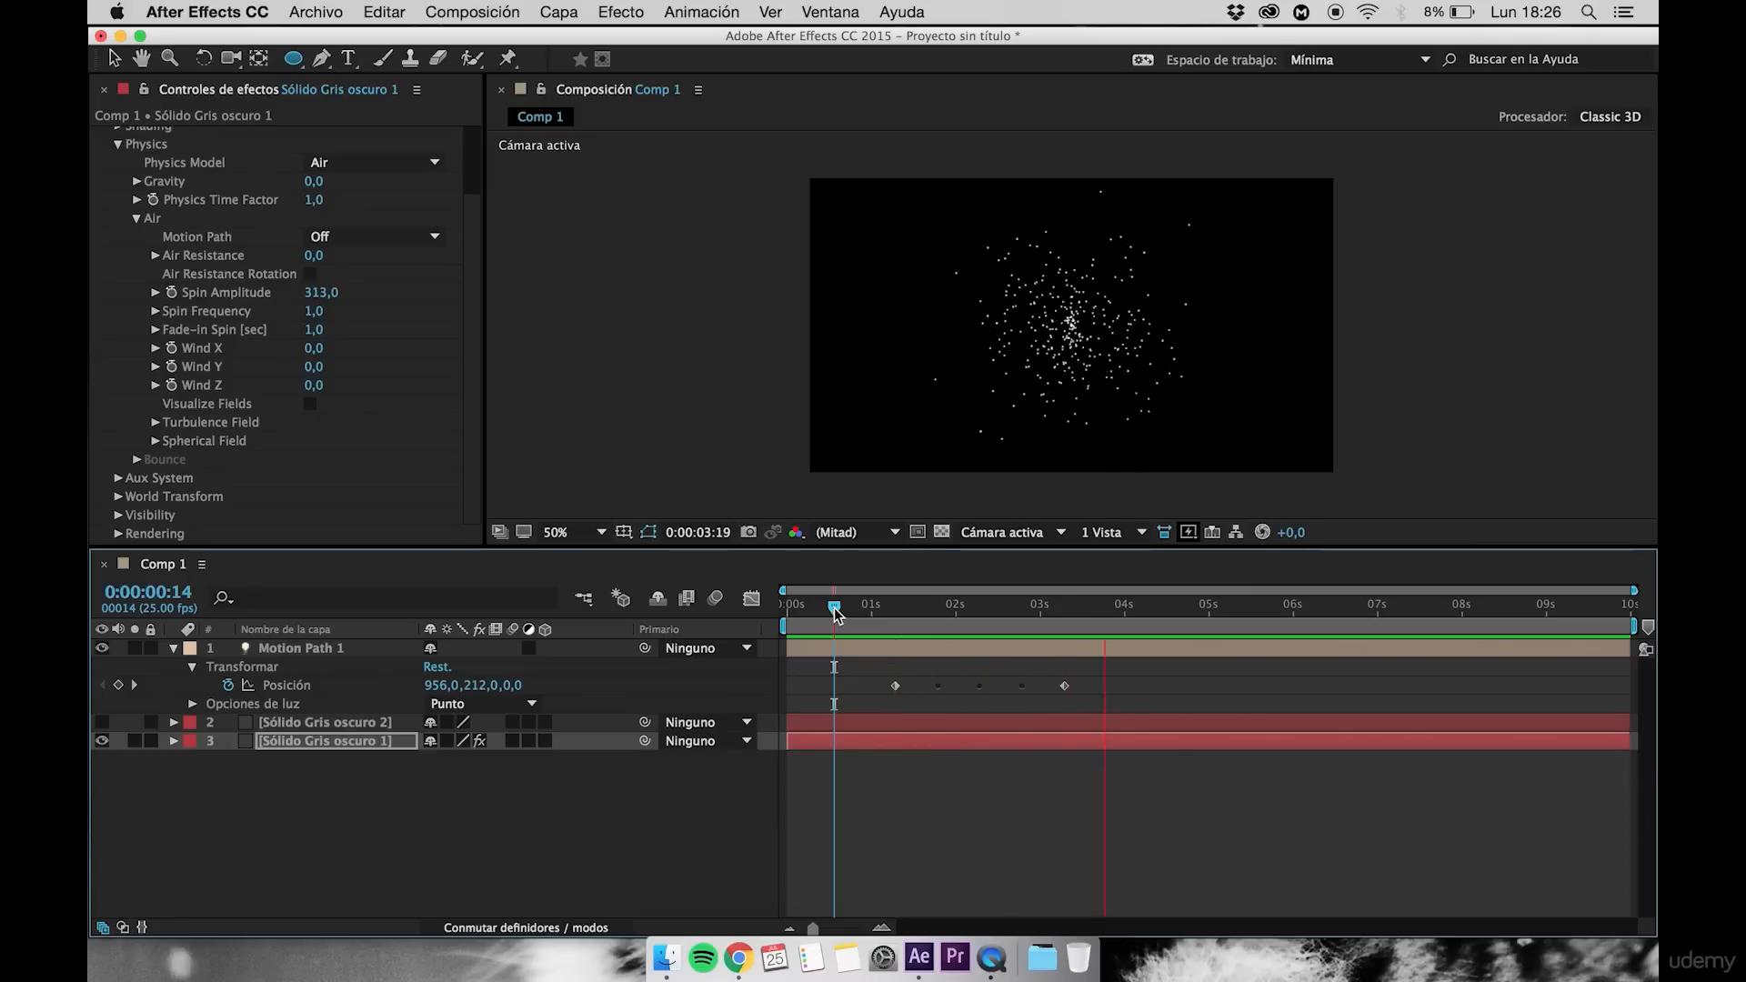
{"action": "key", "text": "space"}
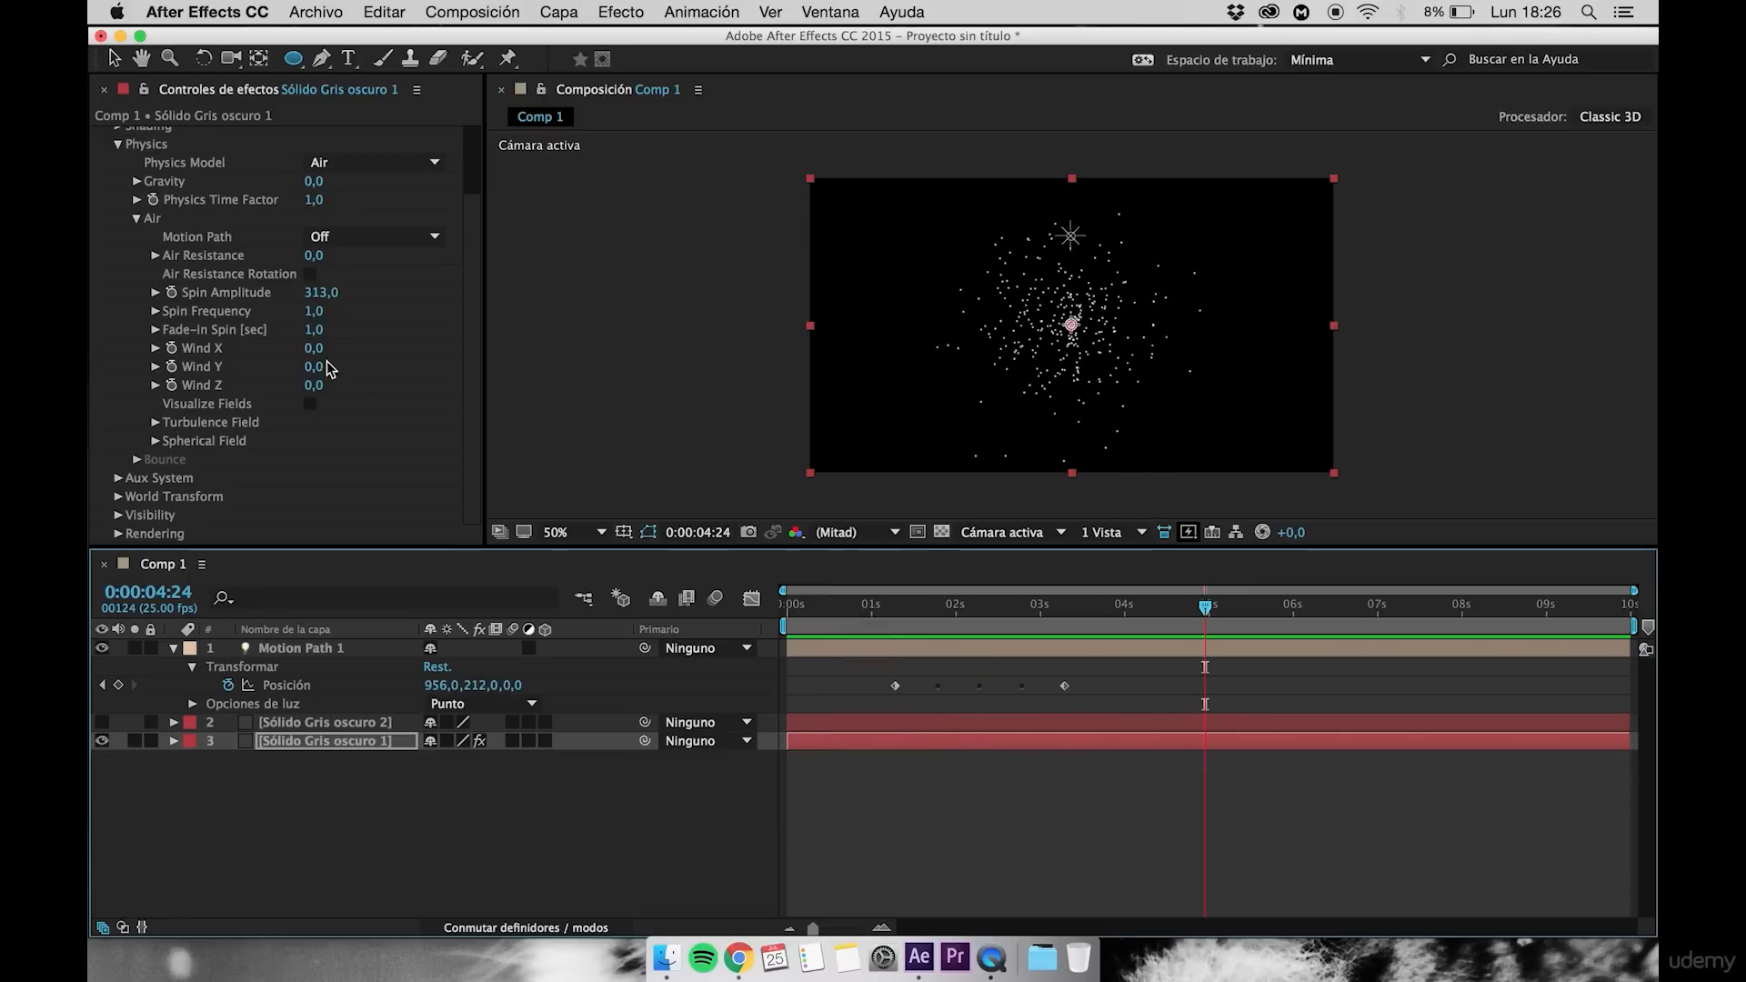
Set Spin Frequency to 6.8 and preview the particles from 0:00:03:10 and 0:00:03:01
{"action": "left_click", "coordinate": [219, 318]}
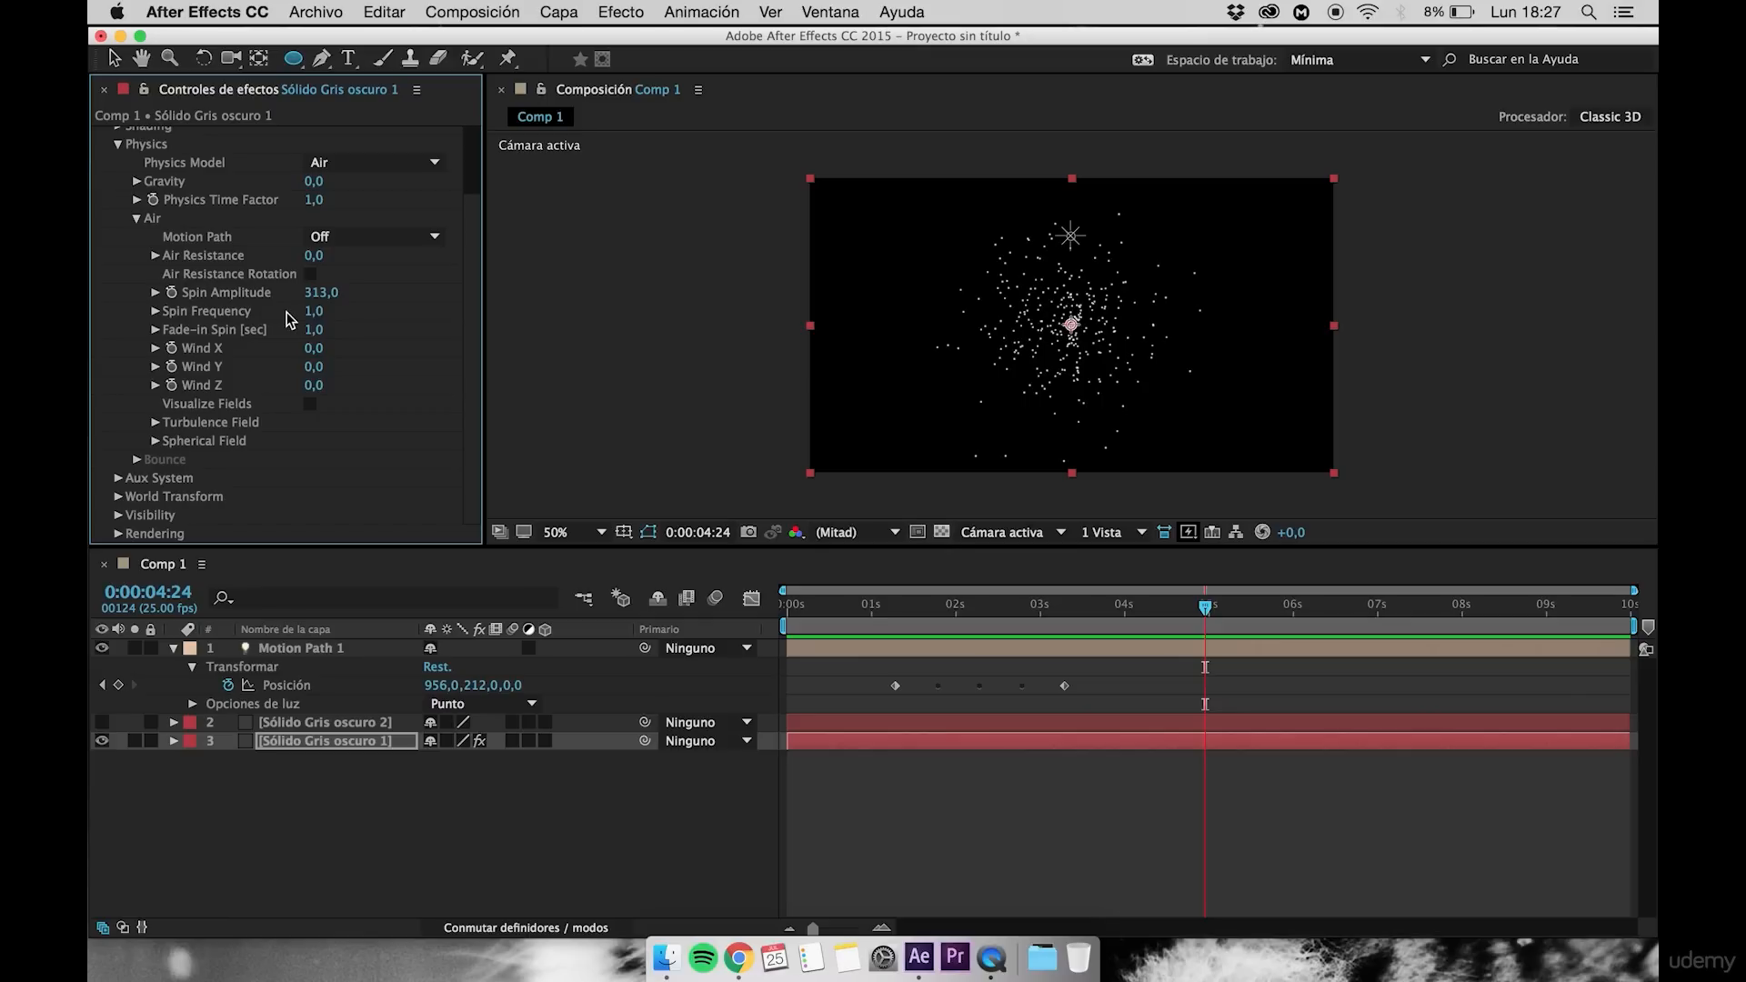
{"action": "left_click_drag", "start_coordinate": [916, 612], "coordinate": [1175, 622]}
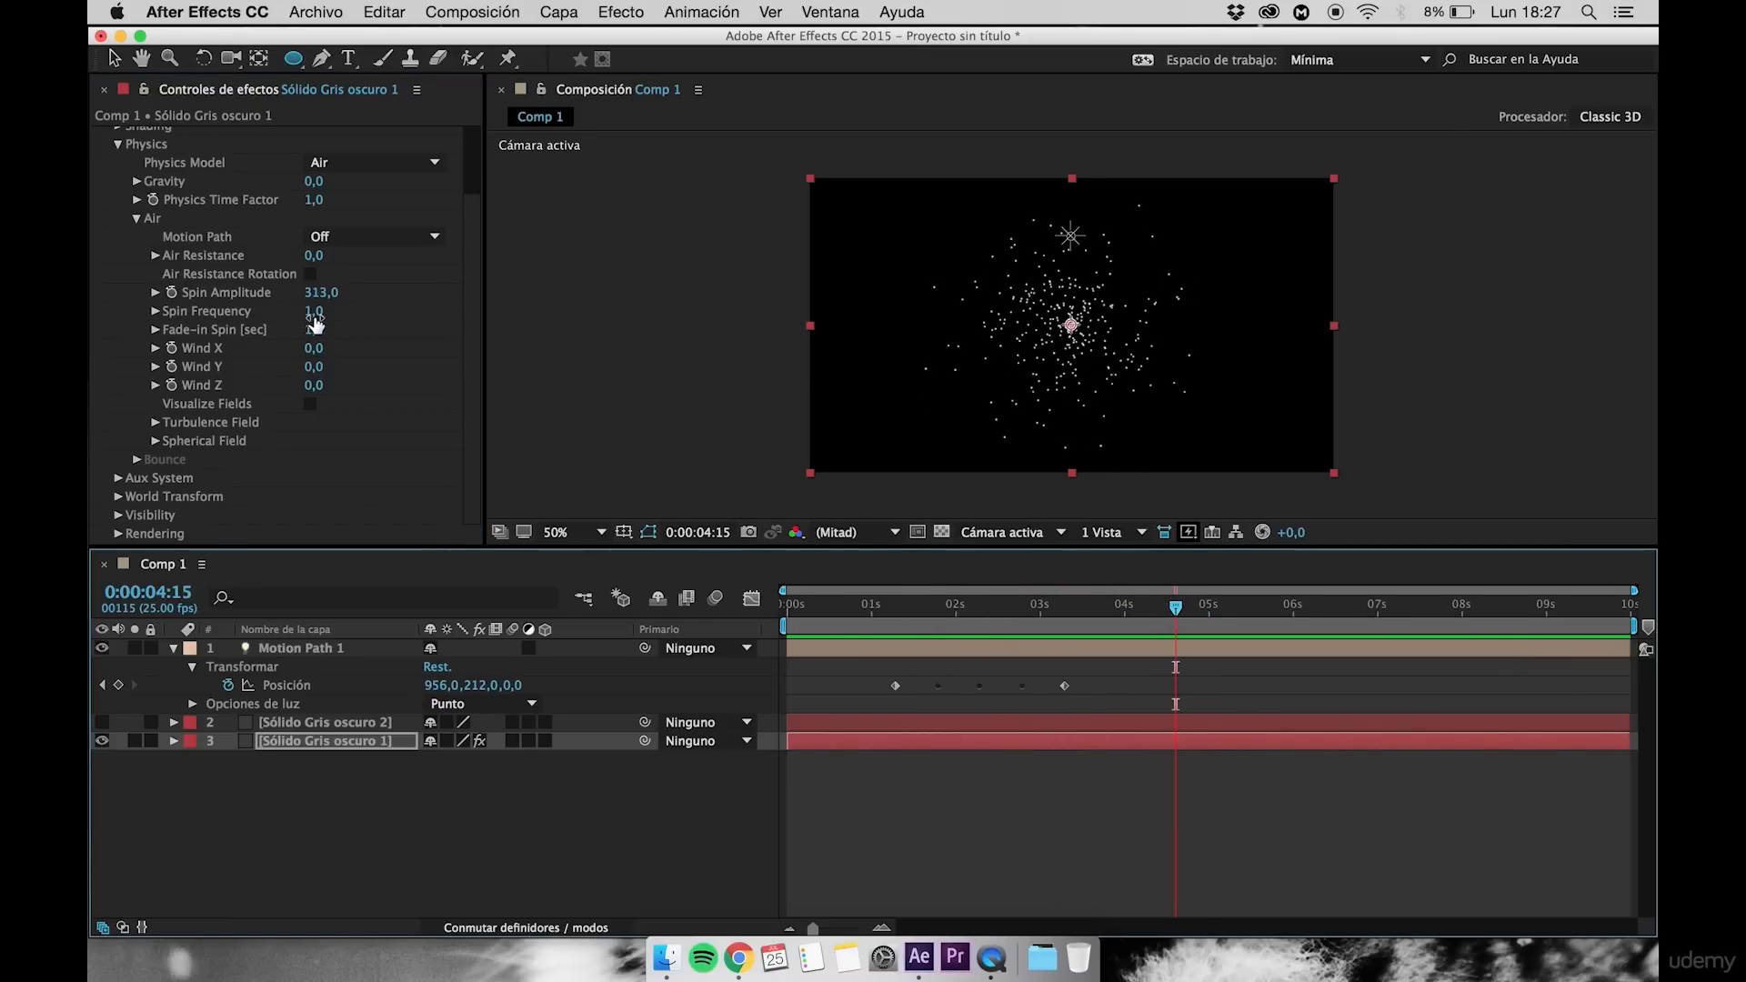
{"action": "left_click_drag", "start_coordinate": [318, 314], "coordinate": [372, 310]}
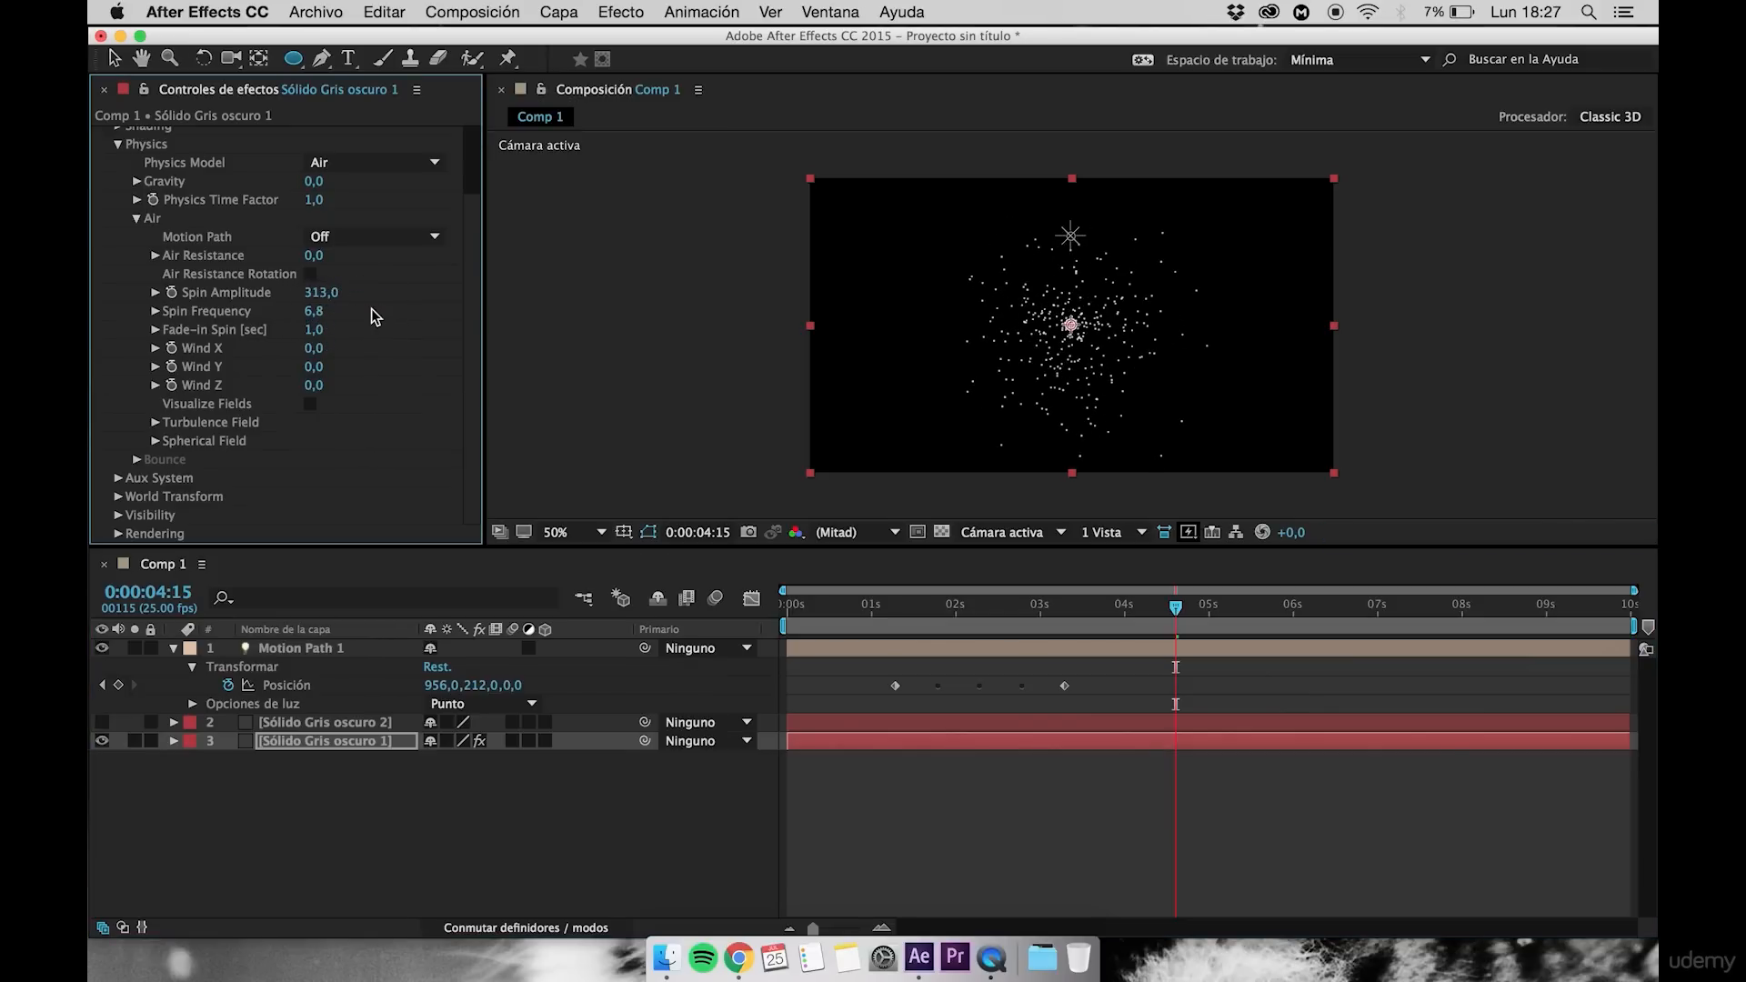
{"action": "left_click", "coordinate": [1074, 607]}
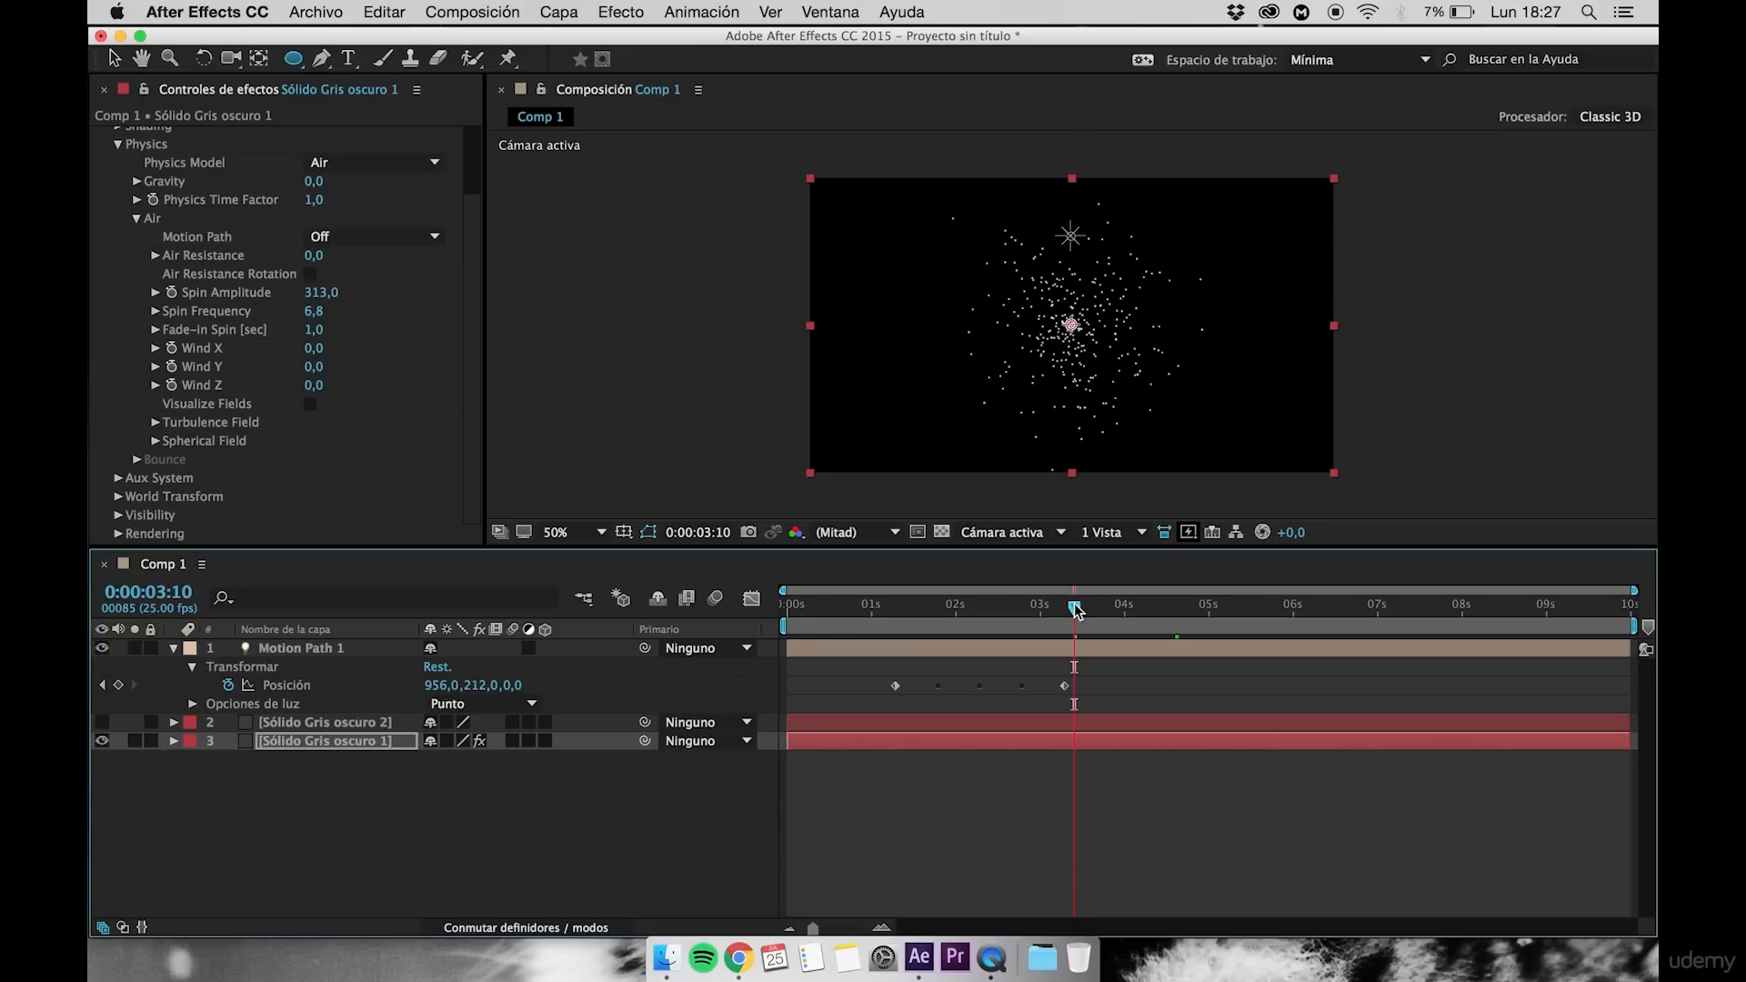
{"action": "key", "text": "space"}
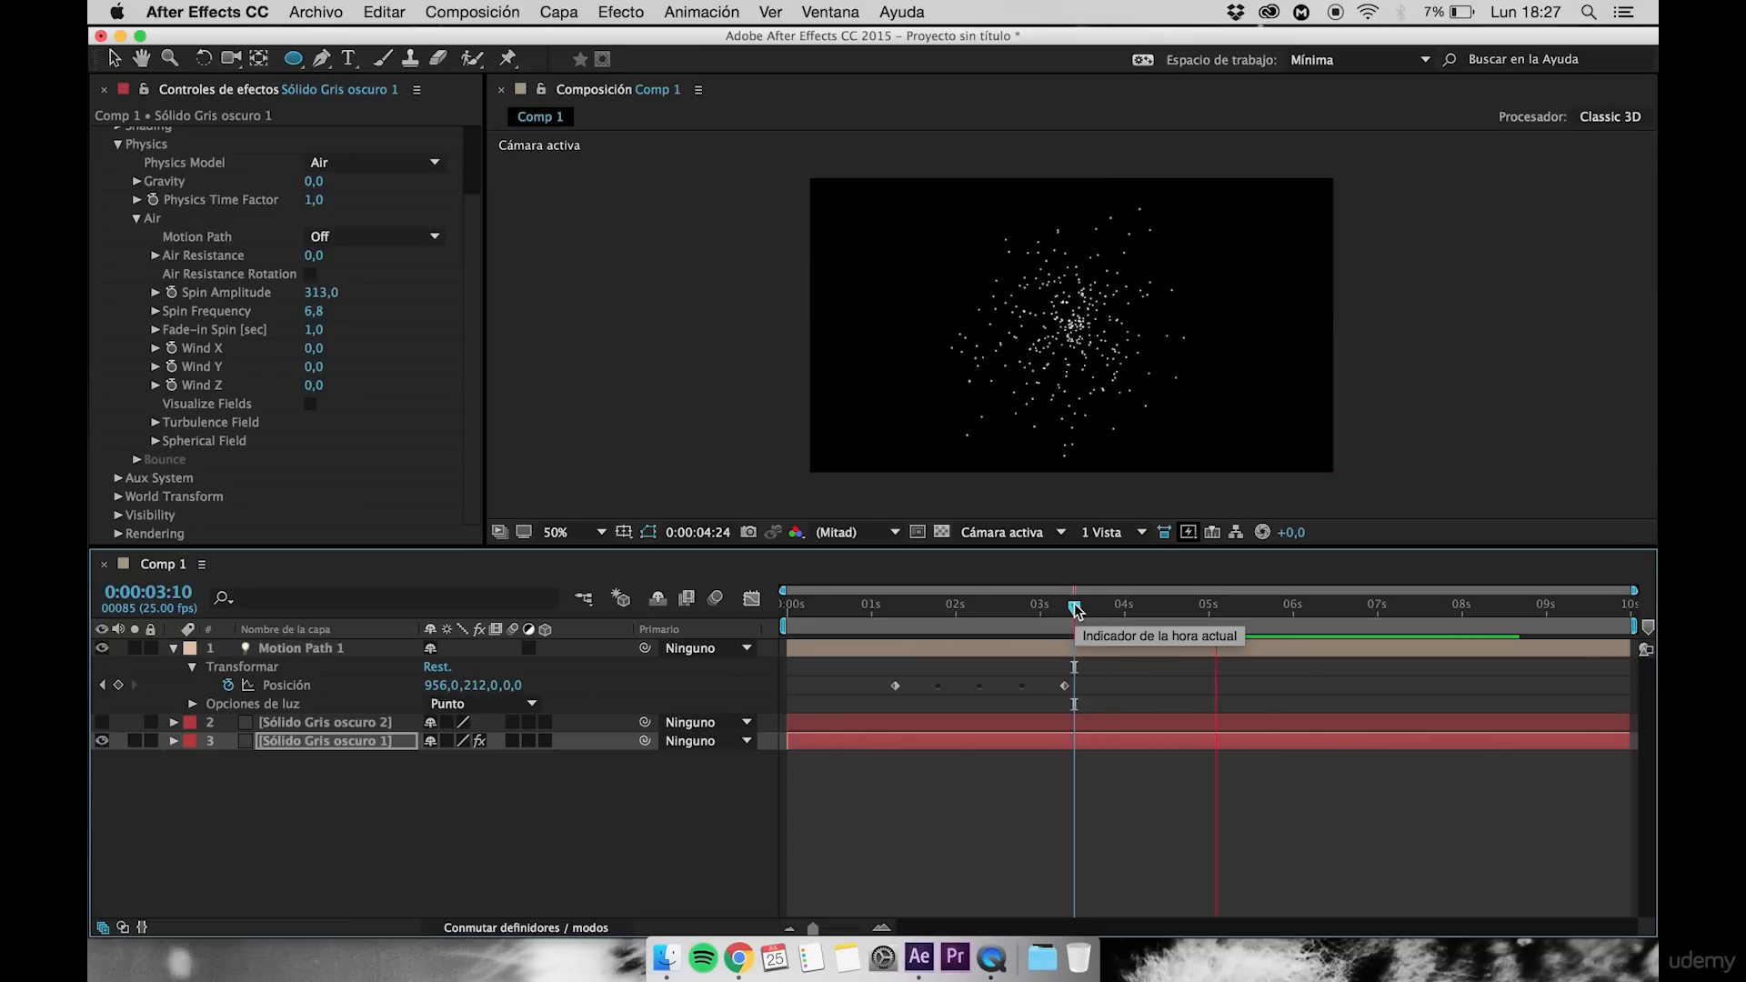
{"action": "key", "text": "space"}
{"action": "mouse_move", "coordinate": [1073, 604]}
{"action": "left_mouse_down"}
{"action": "mouse_move", "coordinate": [1052, 604]}
{"action": "mouse_move", "coordinate": [1157, 617]}
{"action": "mouse_move", "coordinate": [1043, 595]}
{"action": "left_mouse_up"}
{"action": "key", "text": "space"}
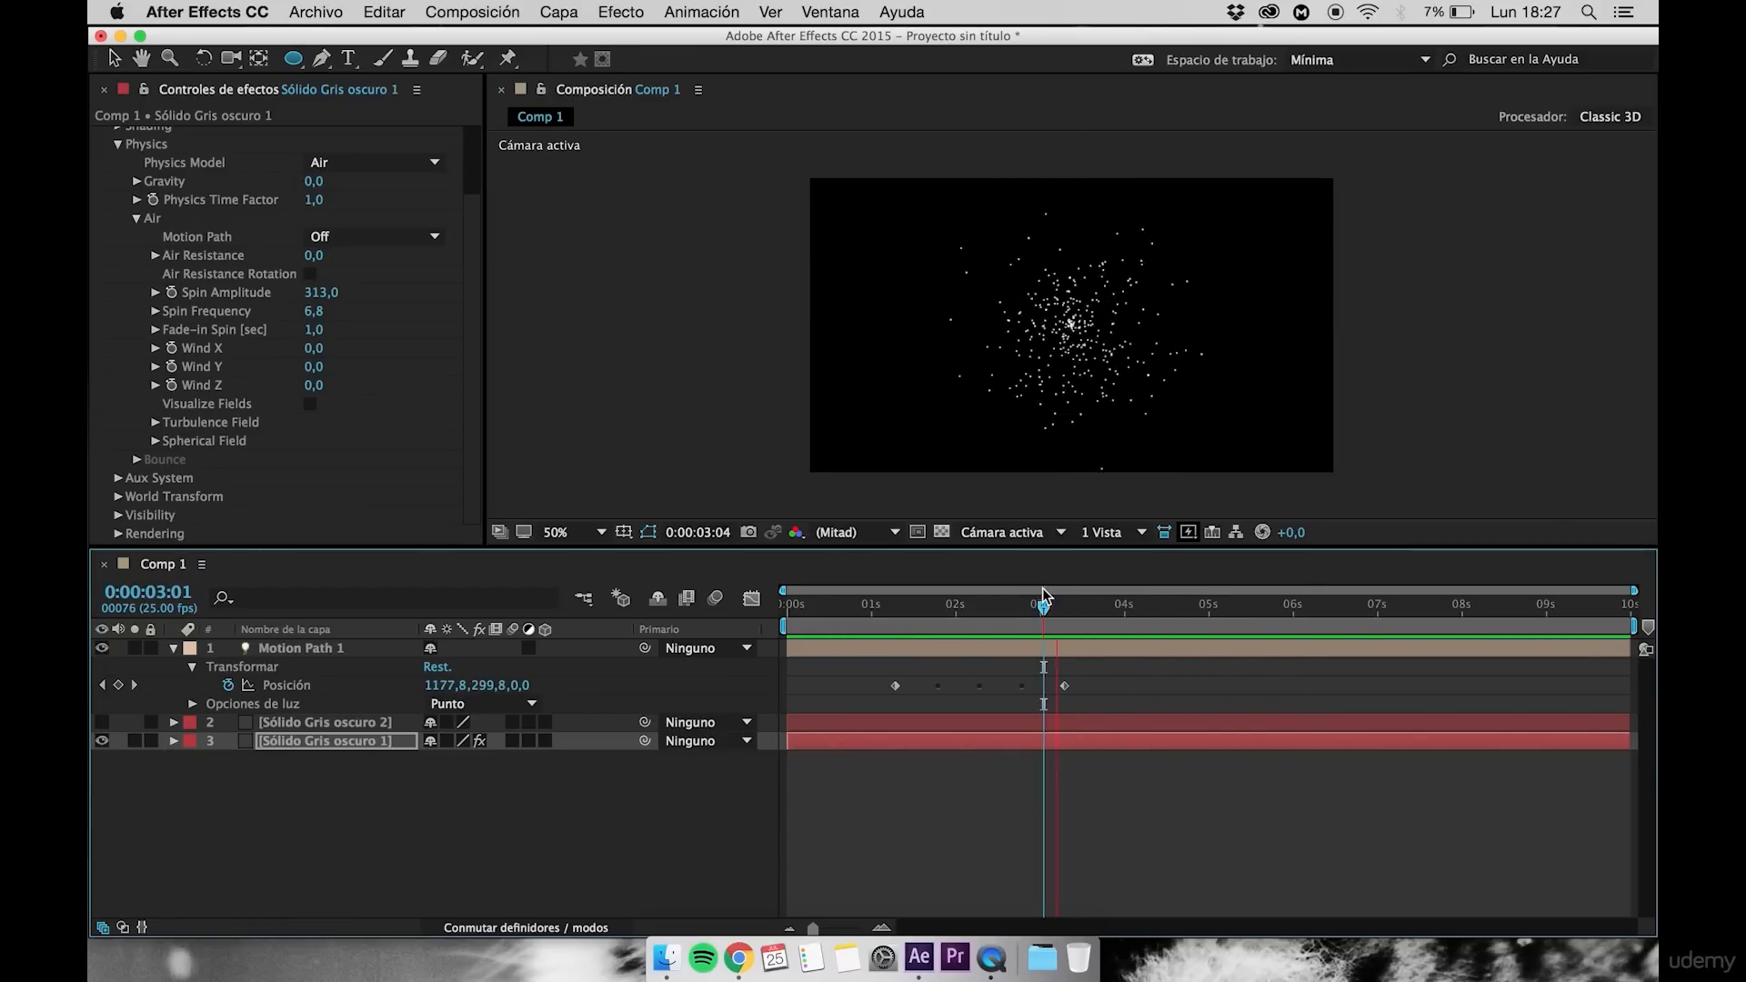
Lower Spin Frequency to 0.7 and check the particle motion further along the timeline
{"action": "key", "text": "space"}
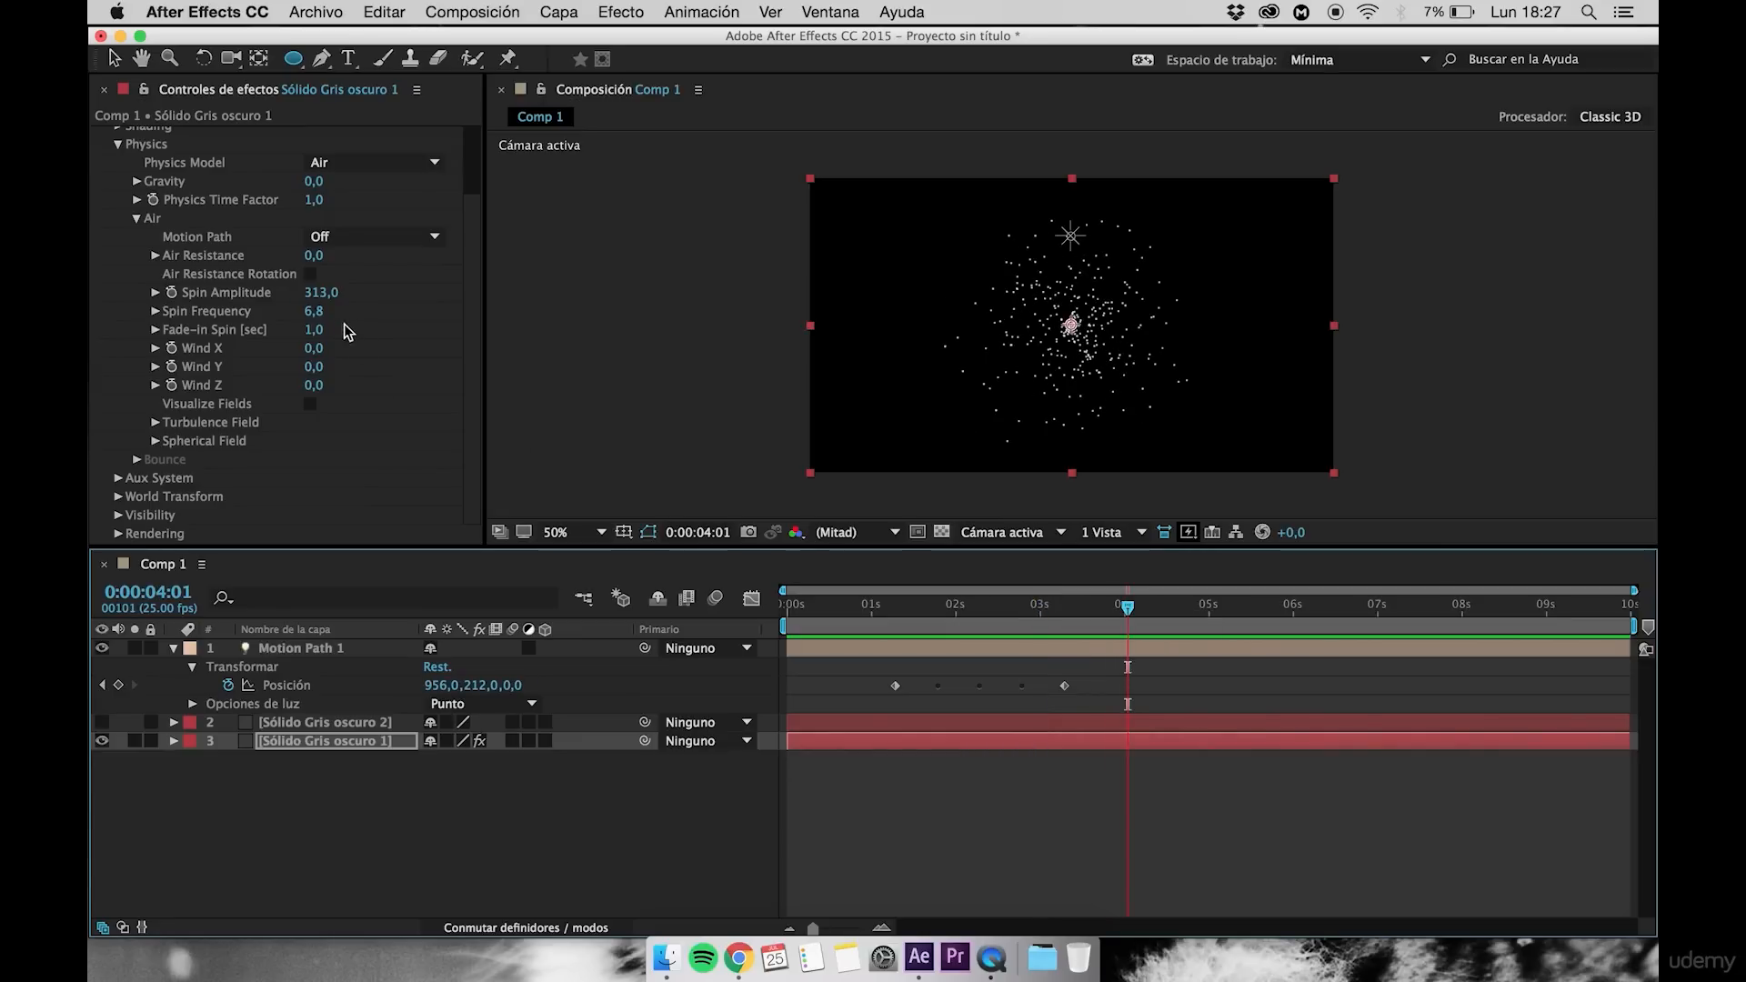
{"action": "left_click", "coordinate": [313, 316]}
{"action": "mouse_move", "coordinate": [314, 317]}
{"action": "left_mouse_down"}
{"action": "mouse_move", "coordinate": [233, 317]}
{"action": "mouse_move", "coordinate": [327, 318]}
{"action": "left_mouse_up"}
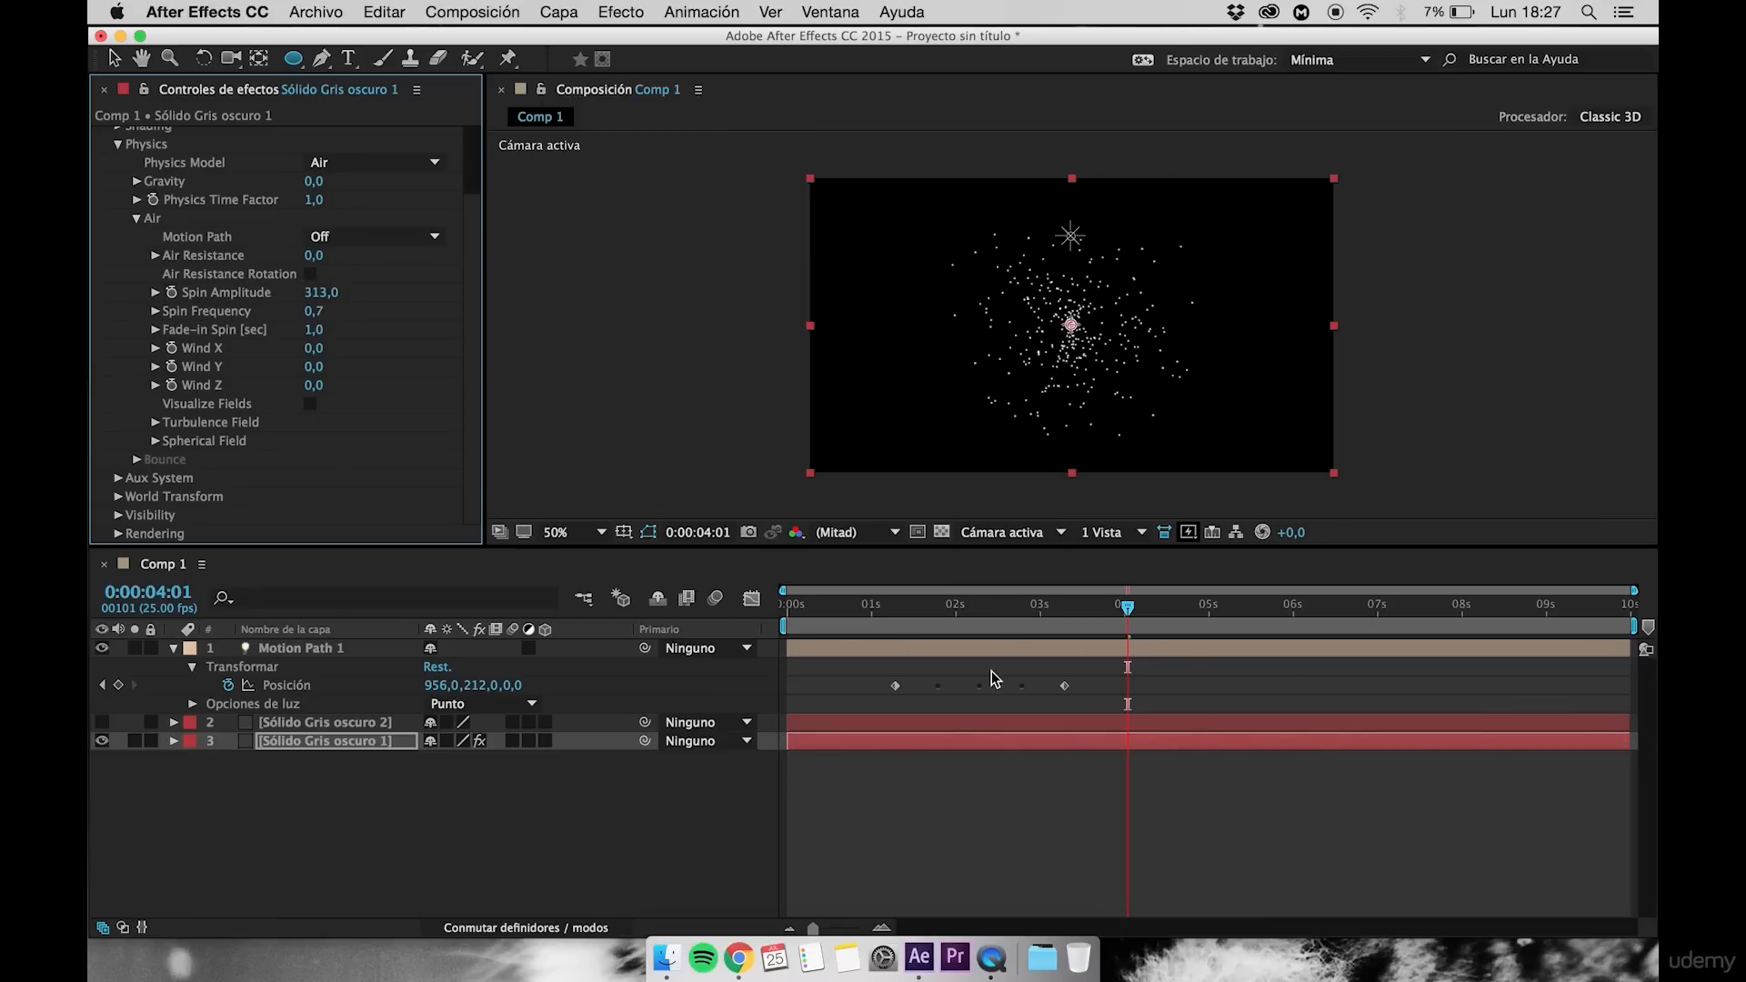
{"action": "left_click", "coordinate": [1076, 609]}
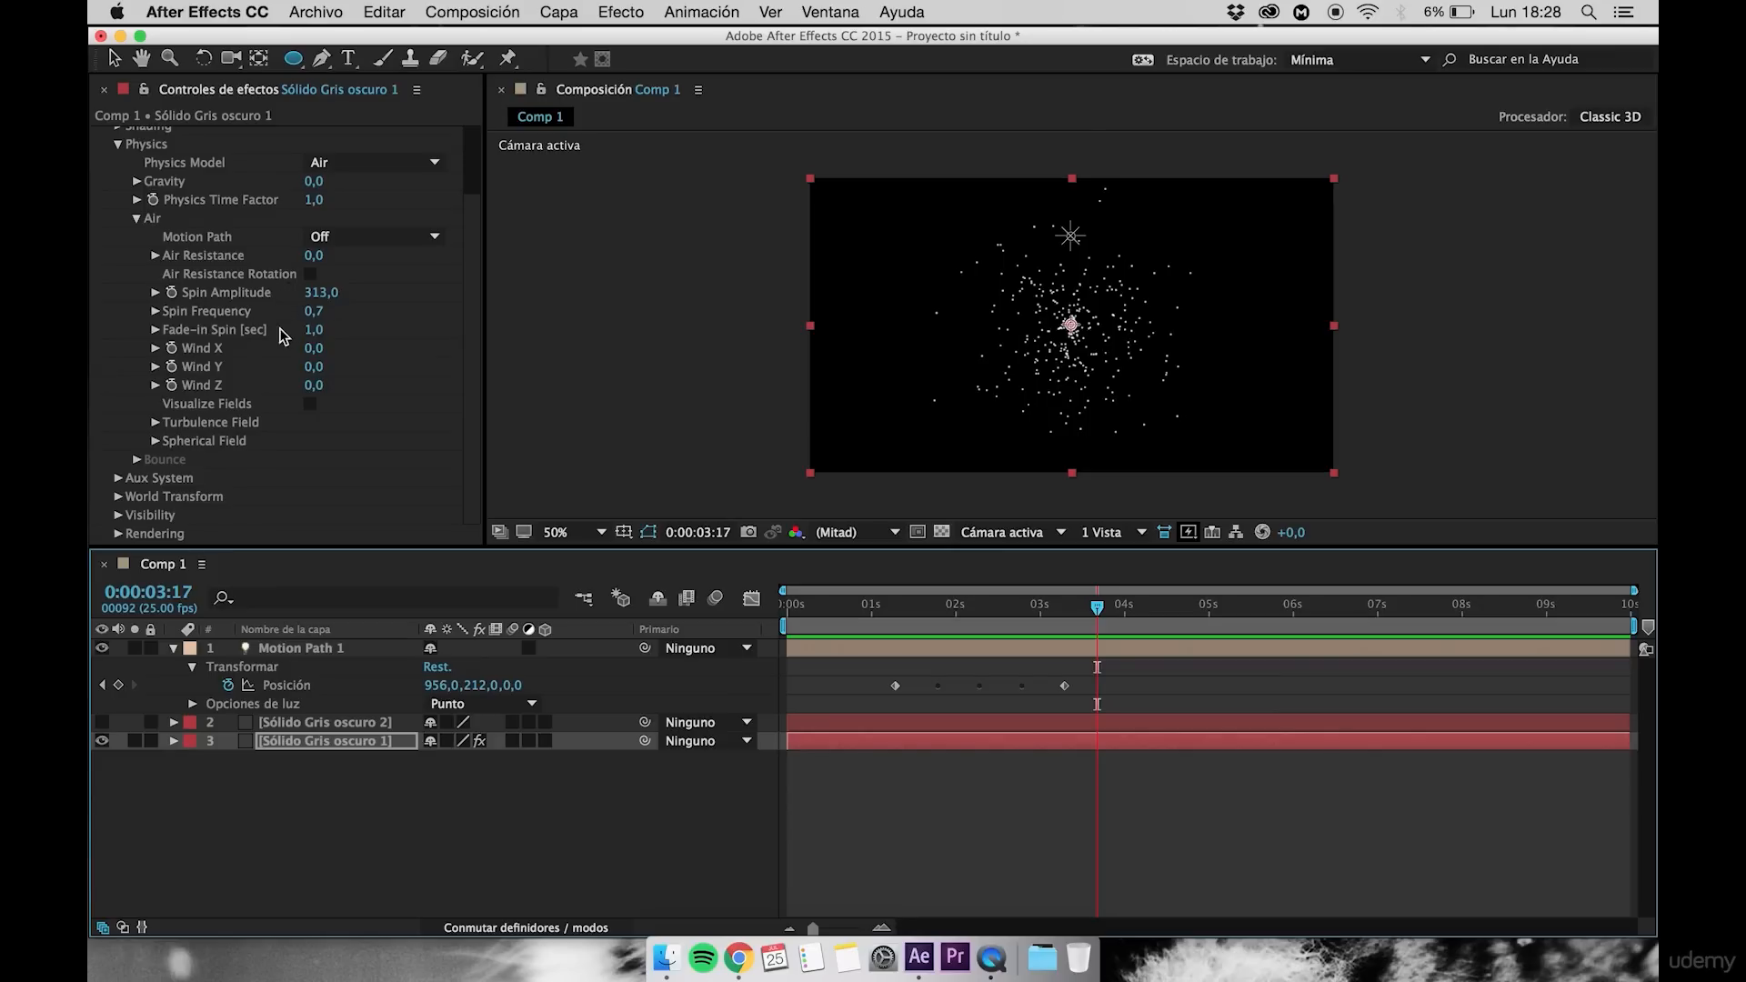
Set Fade-in Spin to 3 seconds and preview the particles from 0:00:01:20
{"action": "left_click", "coordinate": [315, 336]}
{"action": "left_click", "coordinate": [366, 339]}
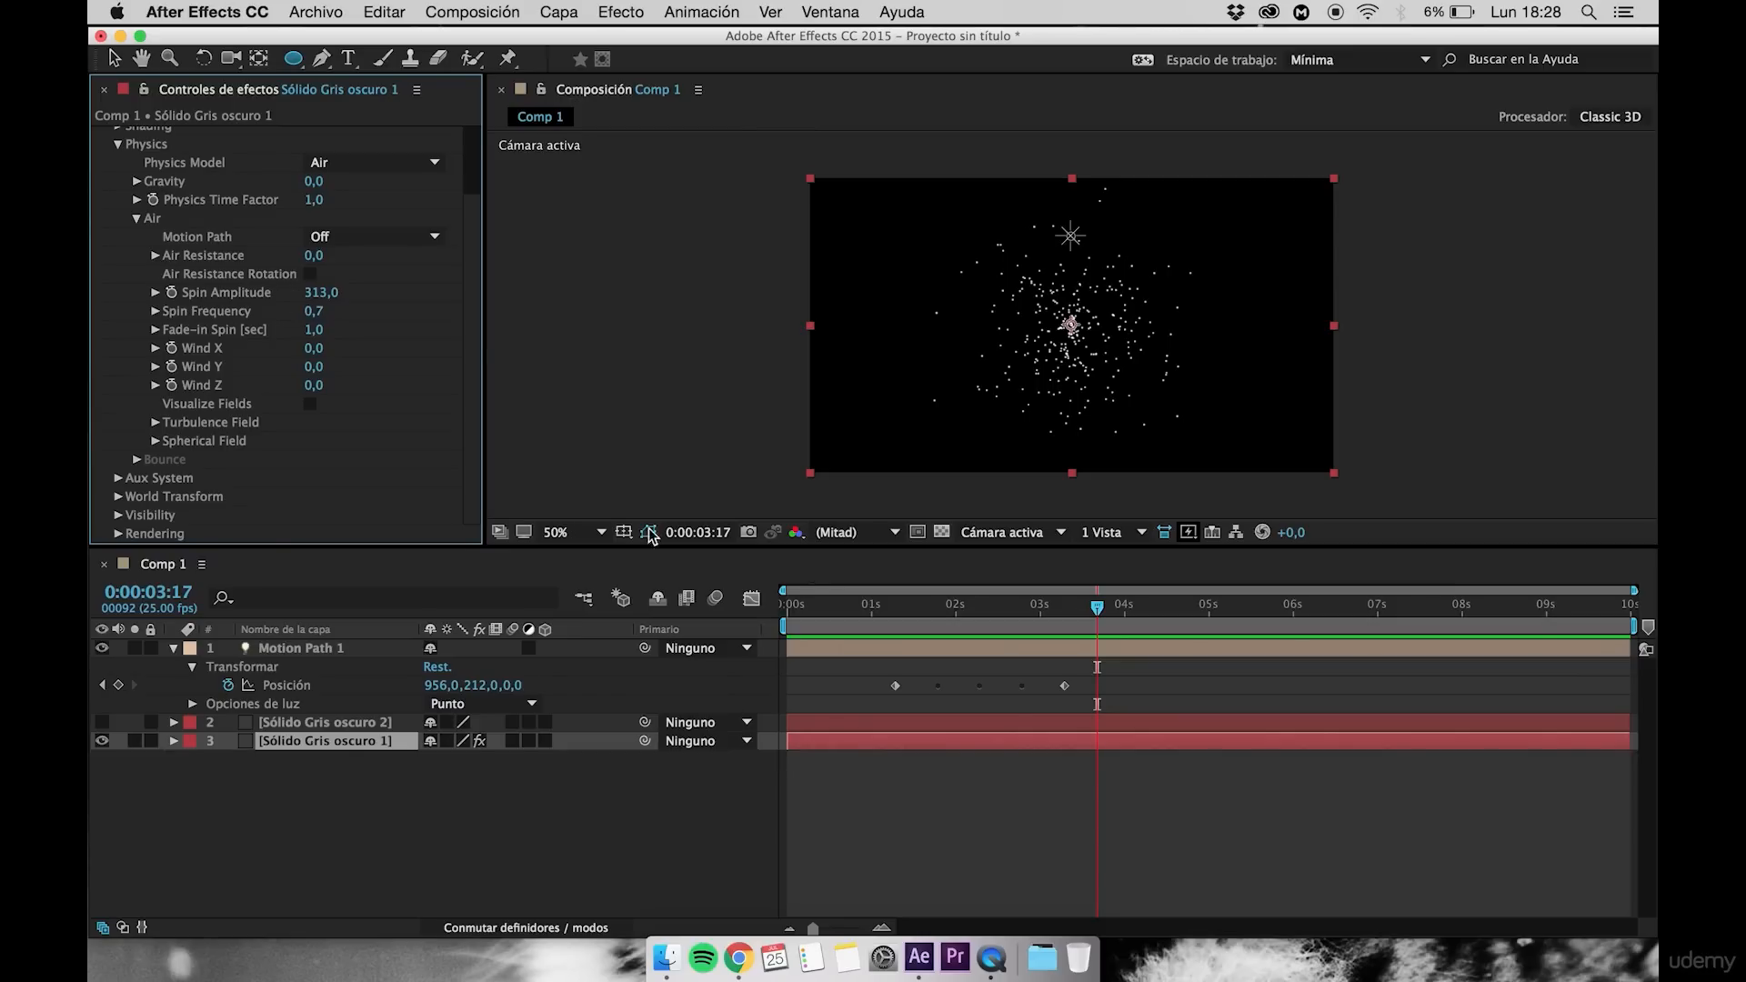
{"action": "left_click_drag", "start_coordinate": [331, 337], "coordinate": [315, 338]}
{"action": "left_click", "coordinate": [940, 610]}
{"action": "key", "text": "space"}
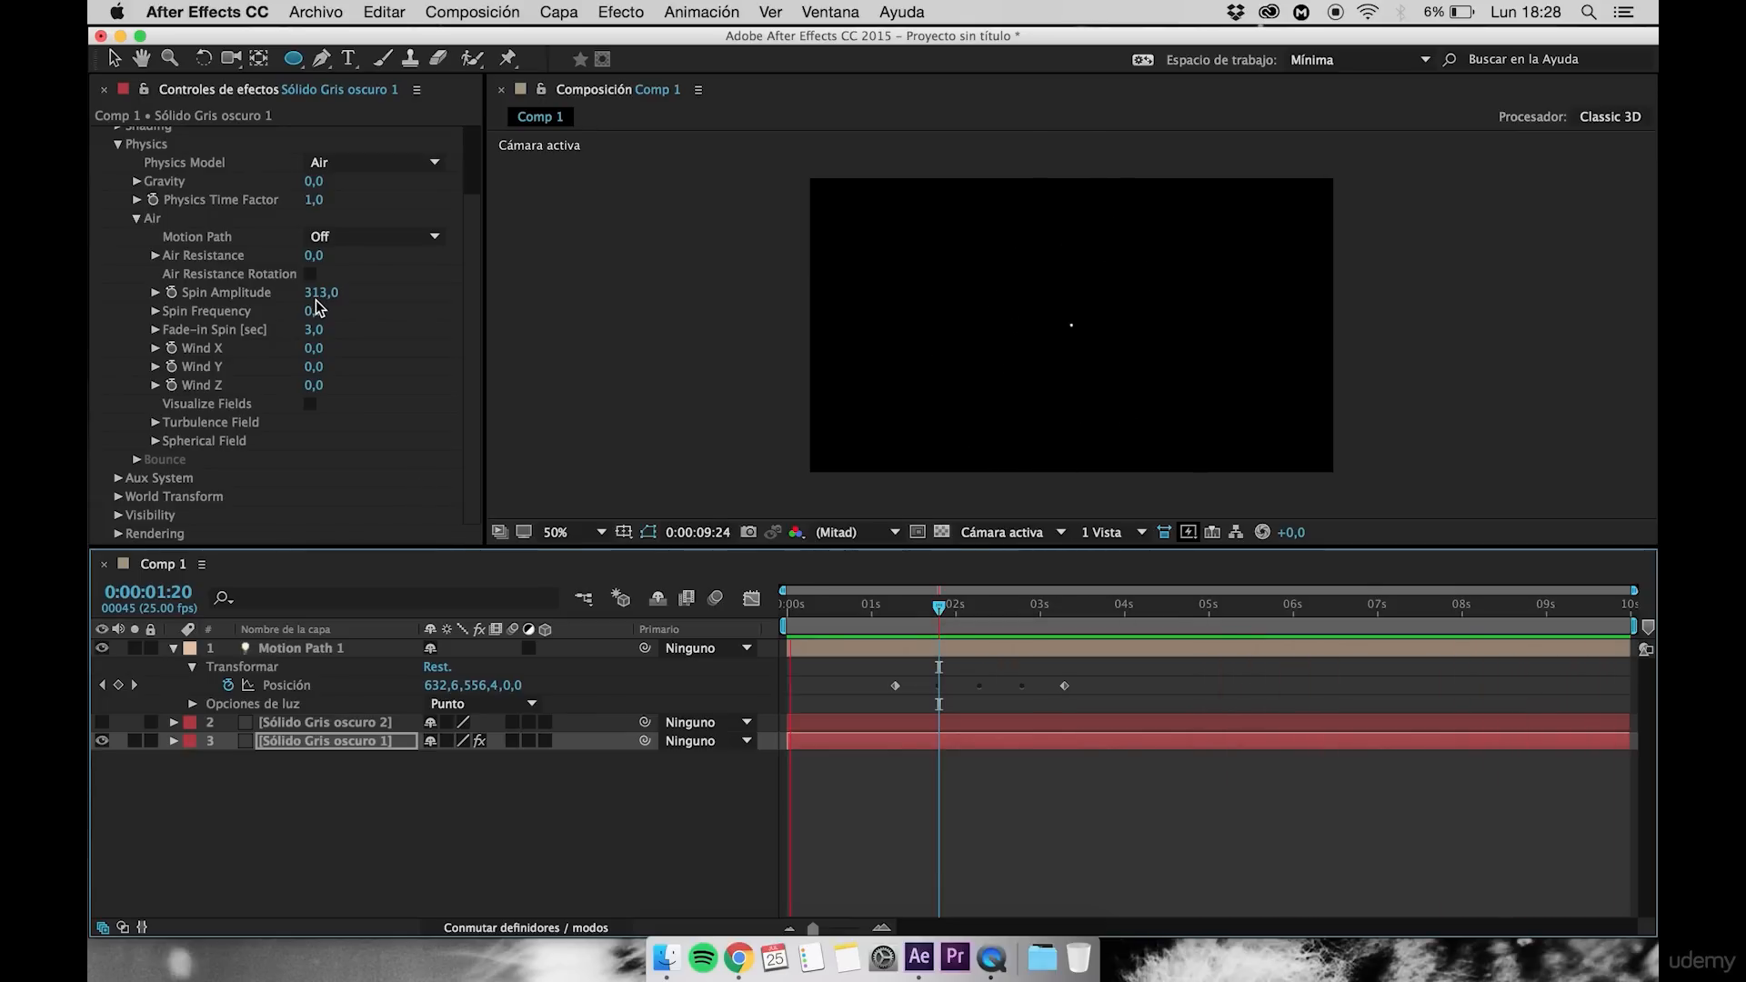
{"action": "key", "text": "space"}
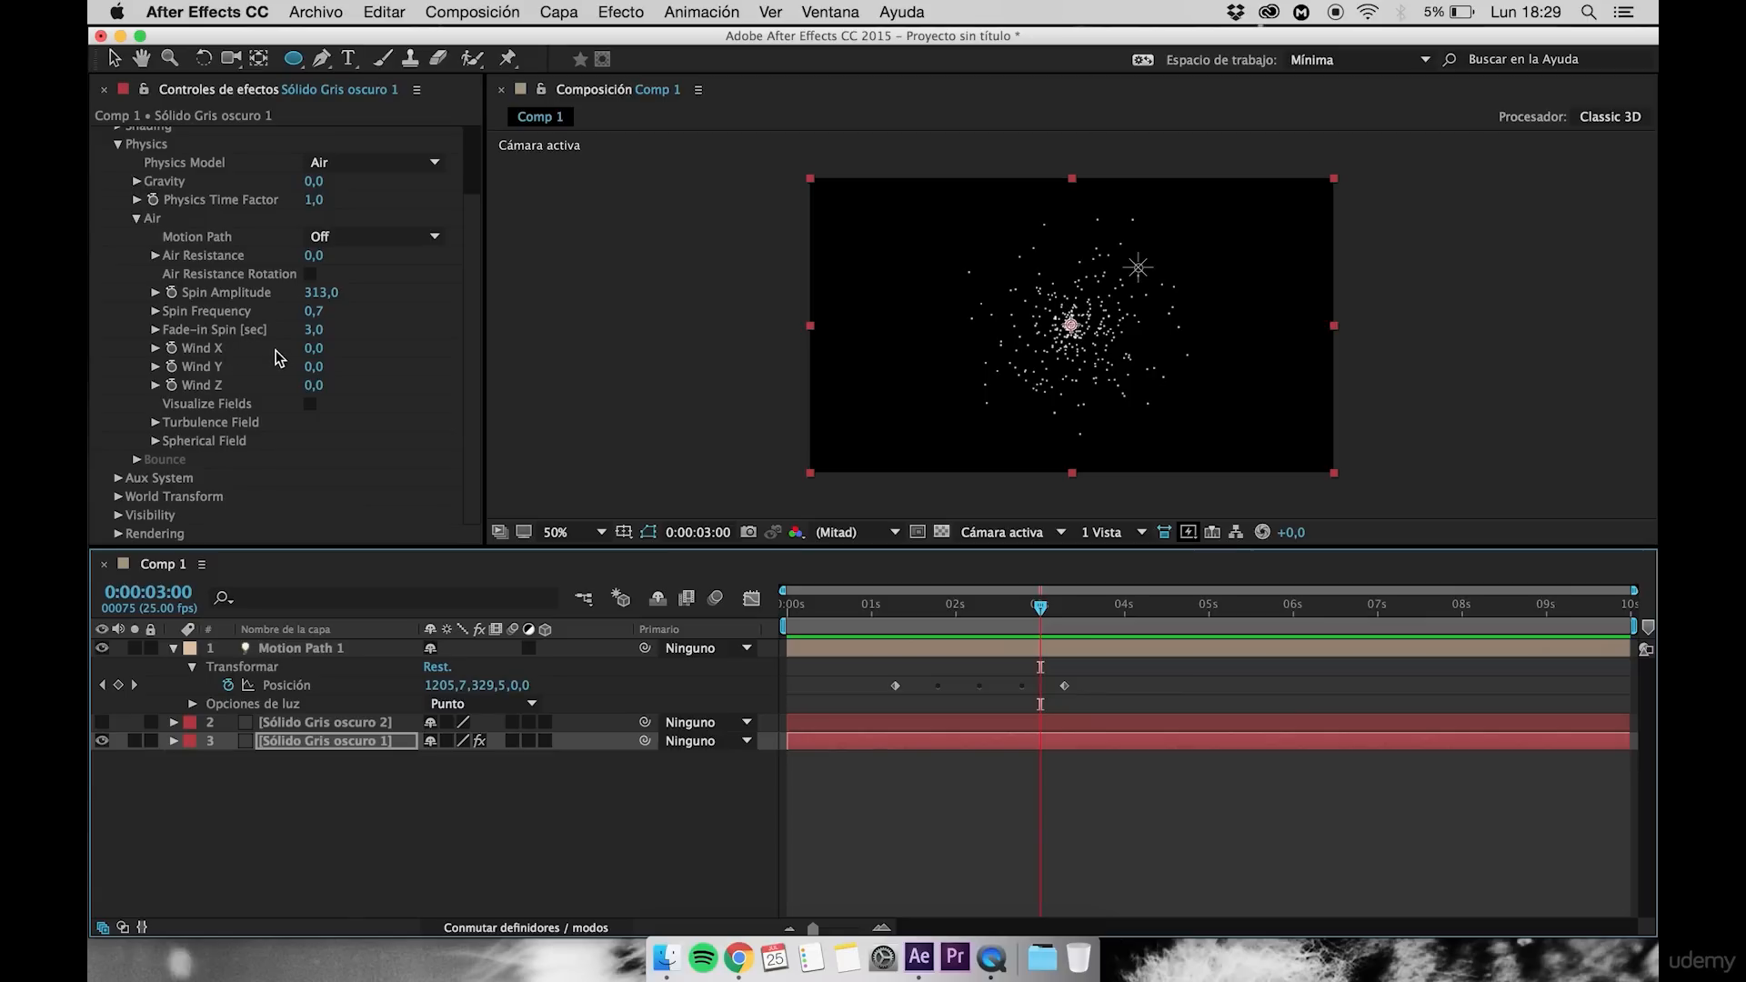
Try positive Wind X and Wind Y values, and settle on Wind X -66, Wind Y -79 and Wind Z -149
{"action": "left_click_drag", "start_coordinate": [314, 349], "coordinate": [425, 364]}
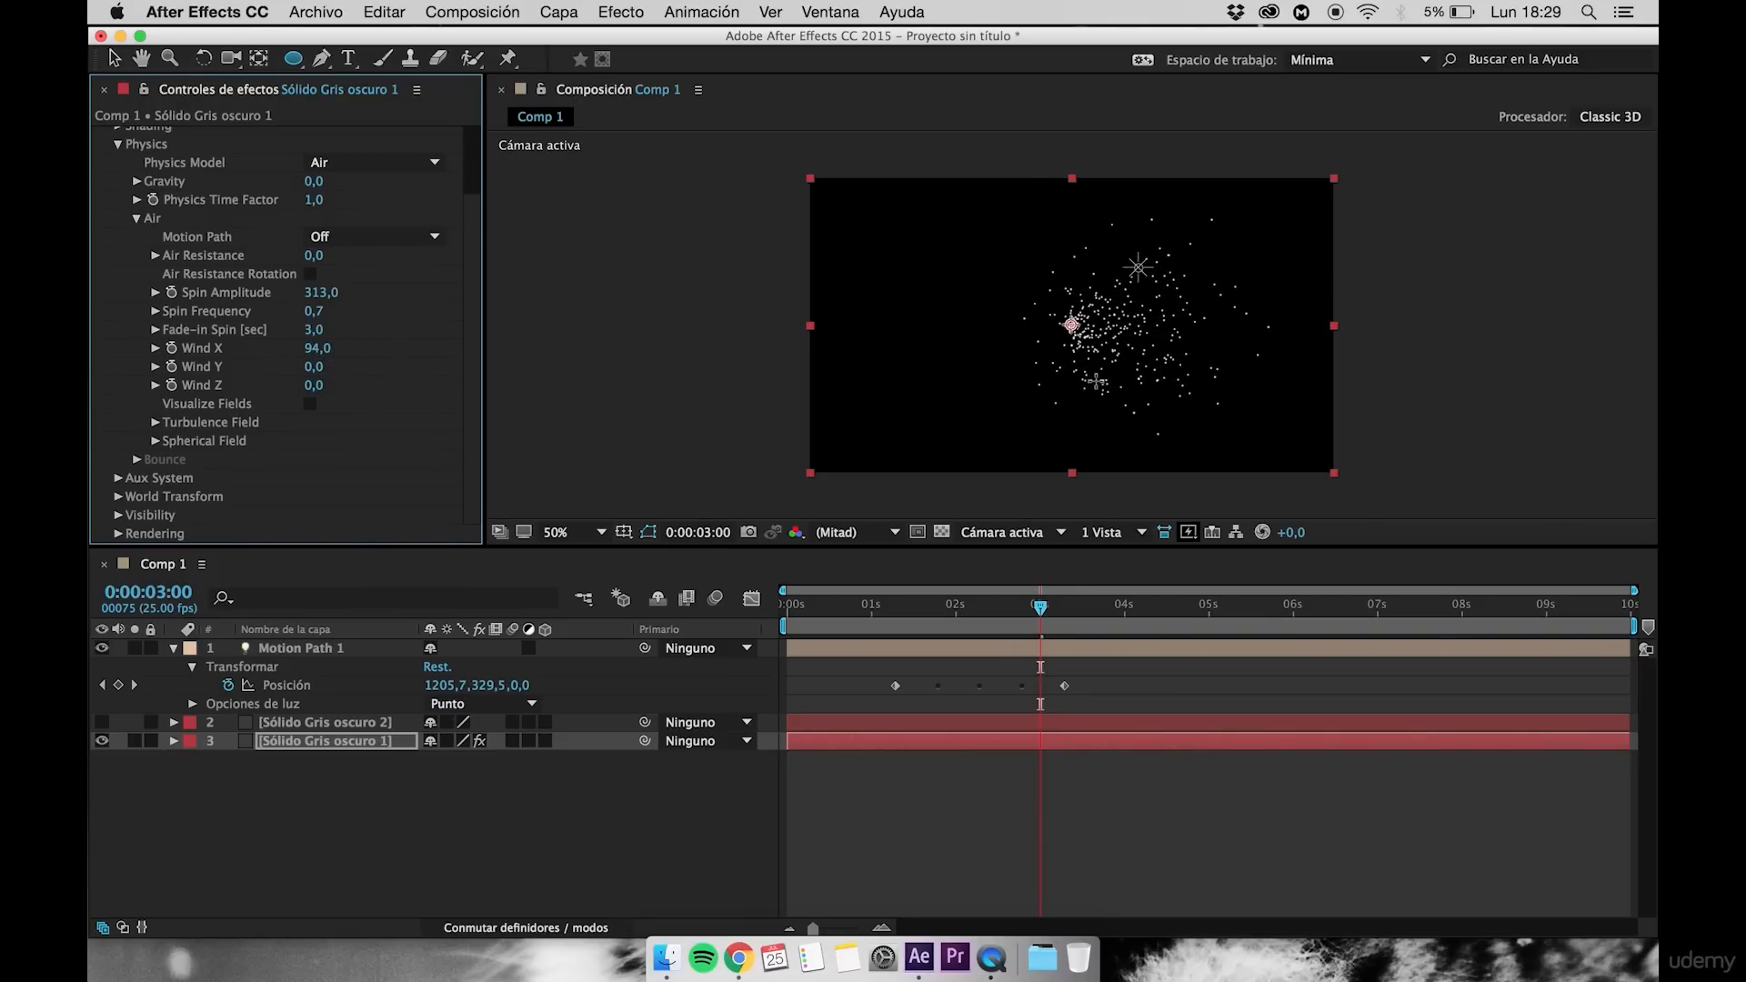
{"action": "left_click_drag", "start_coordinate": [336, 347], "coordinate": [156, 364]}
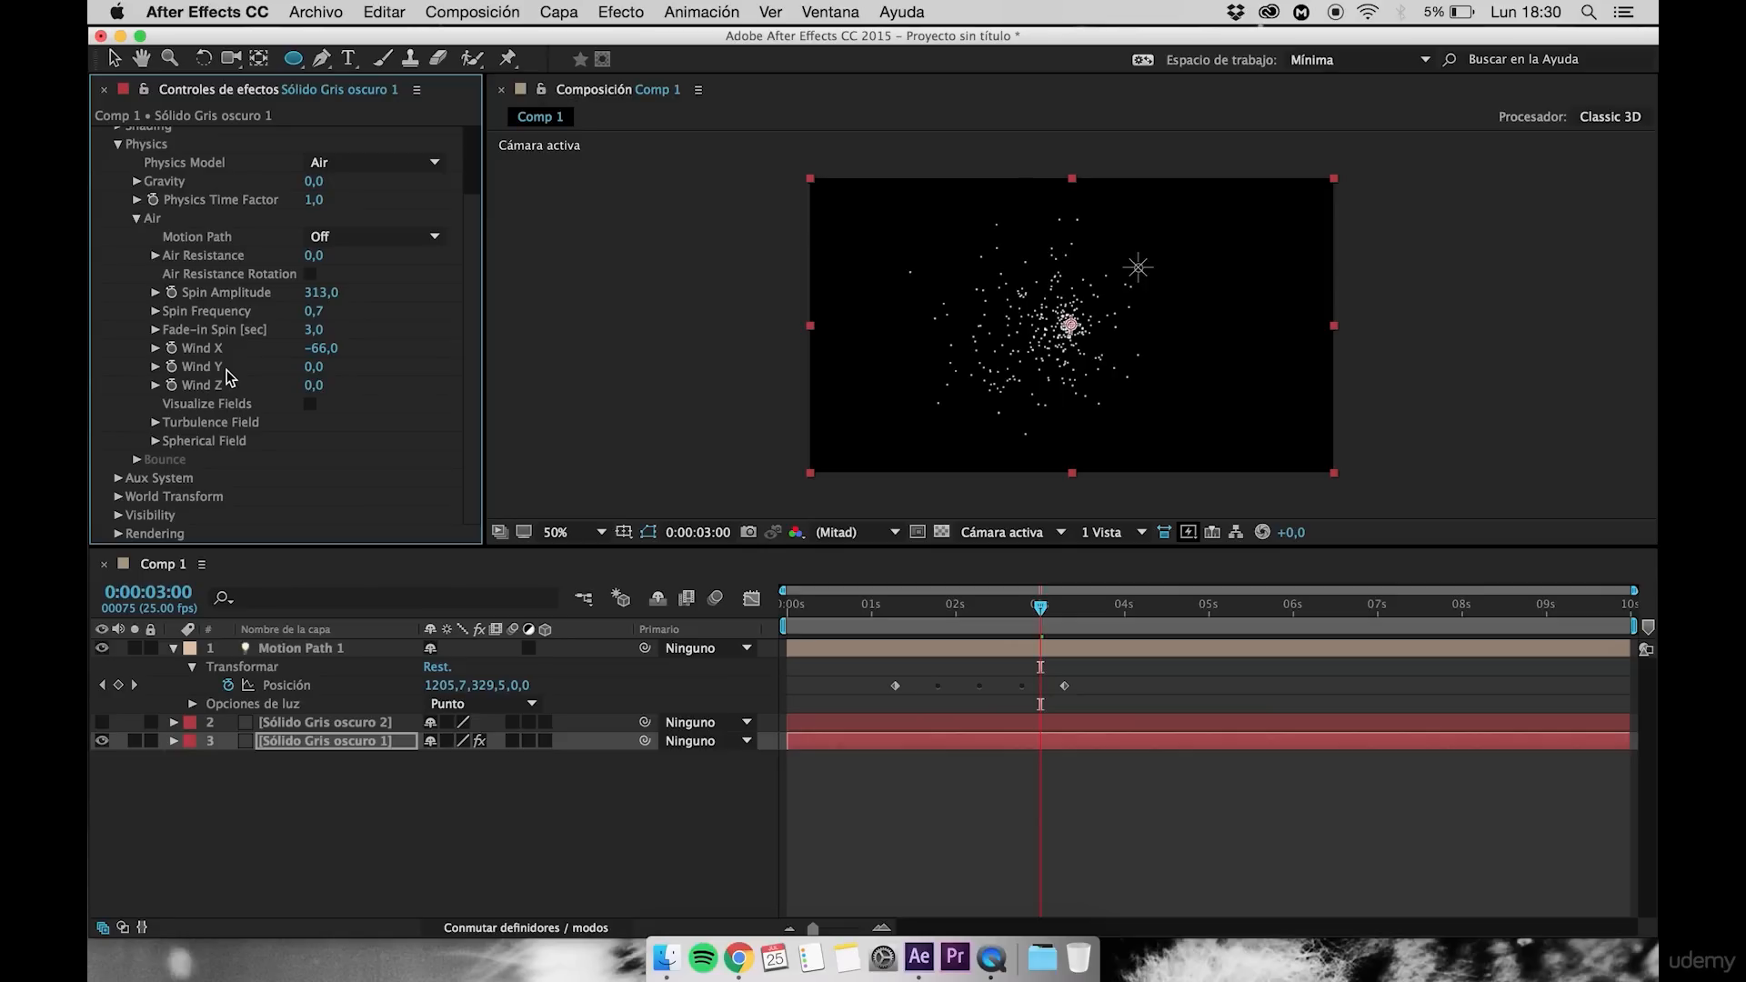
{"action": "left_click_drag", "start_coordinate": [318, 376], "coordinate": [374, 375]}
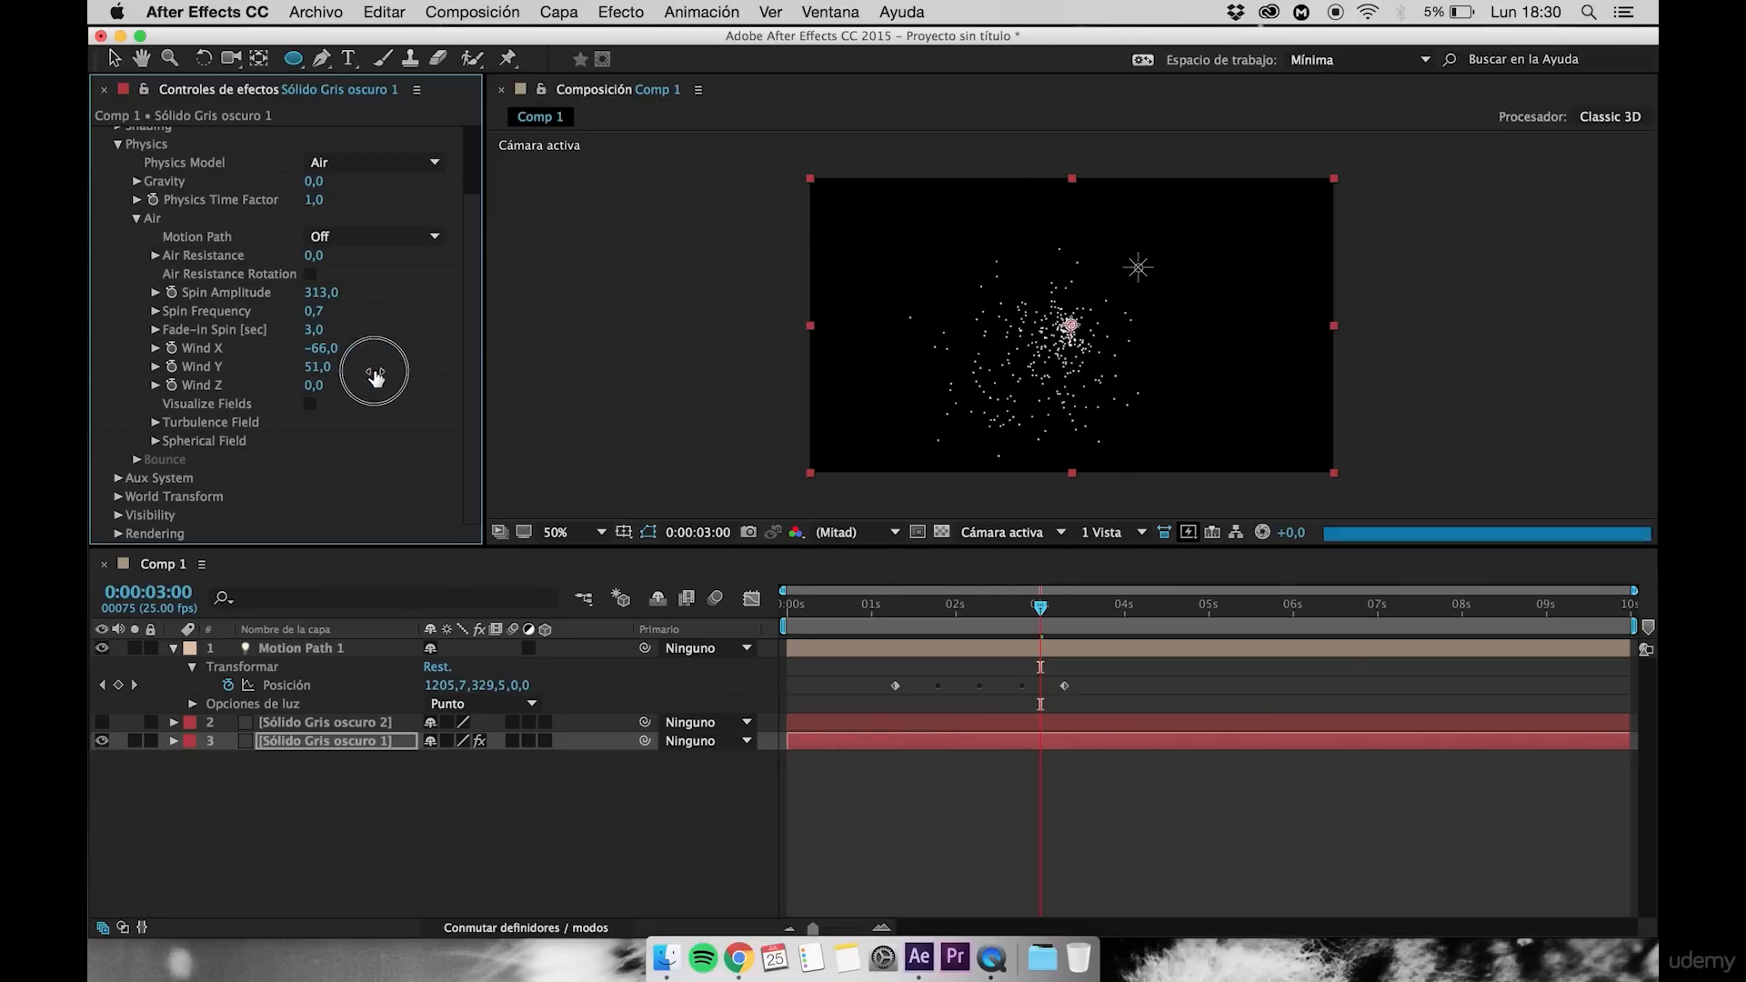
{"action": "key", "text": "super+z"}
{"action": "left_click_drag", "start_coordinate": [317, 372], "coordinate": [150, 392]}
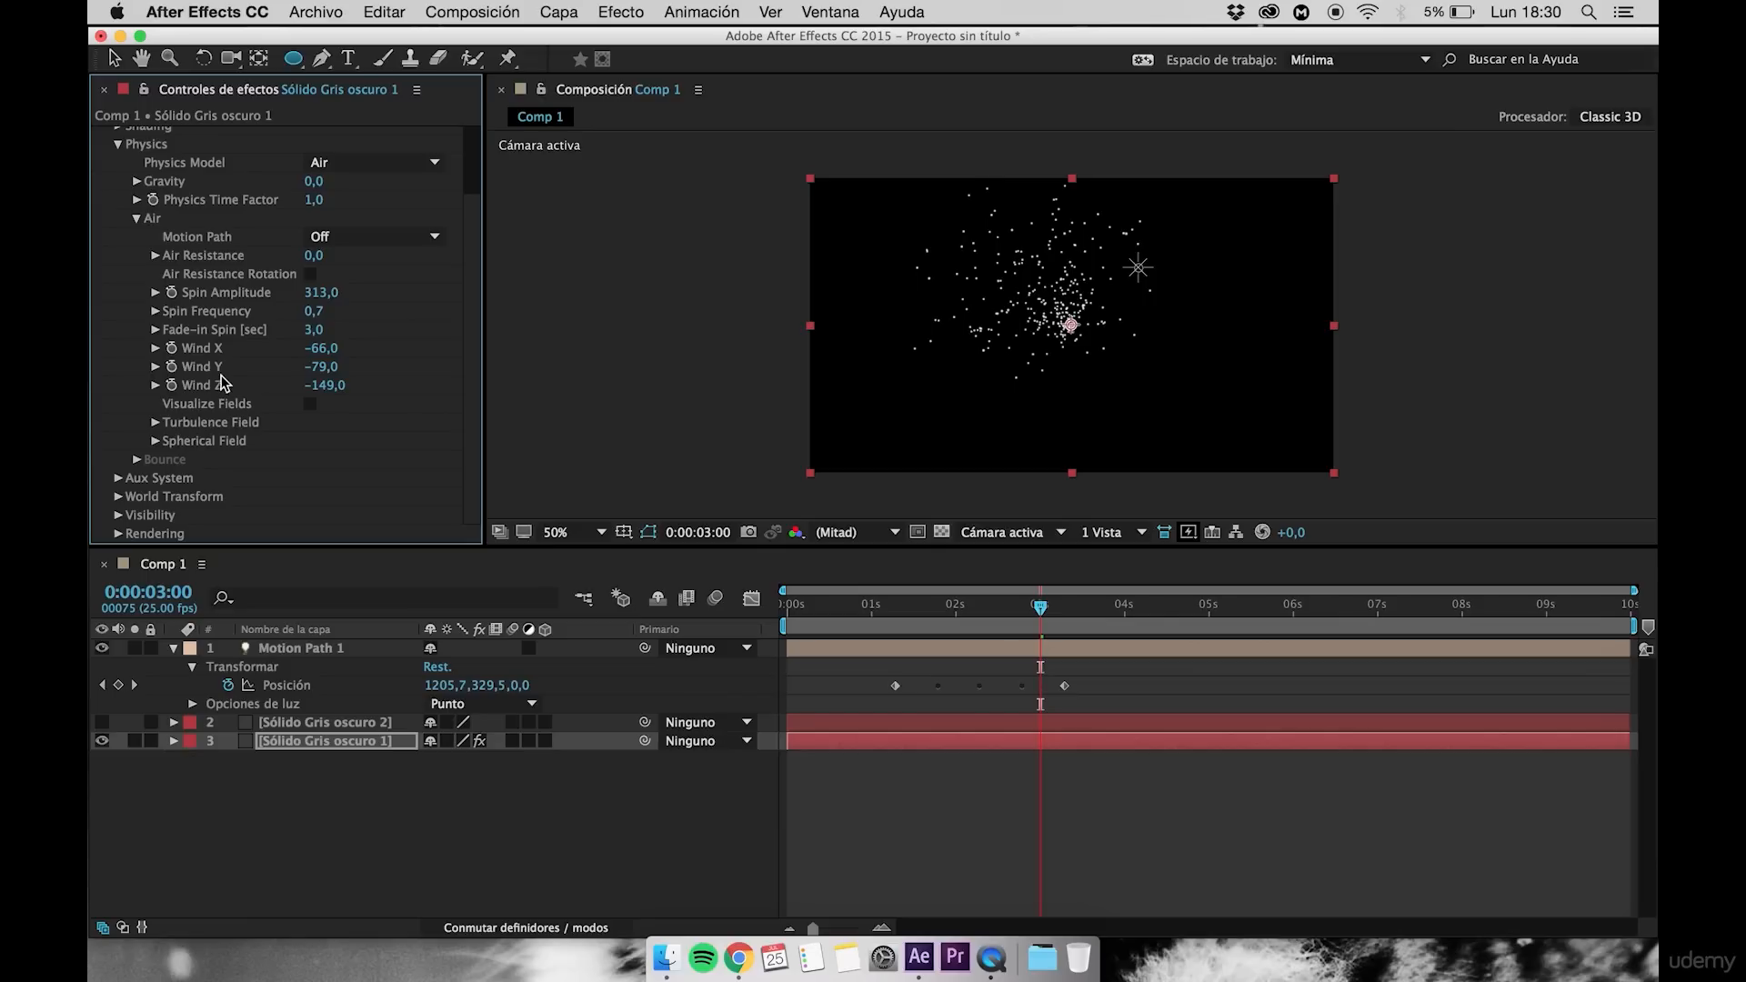
Enable Visualize Fields and expand the Turbulence Field parameters
{"action": "left_click", "coordinate": [310, 405]}
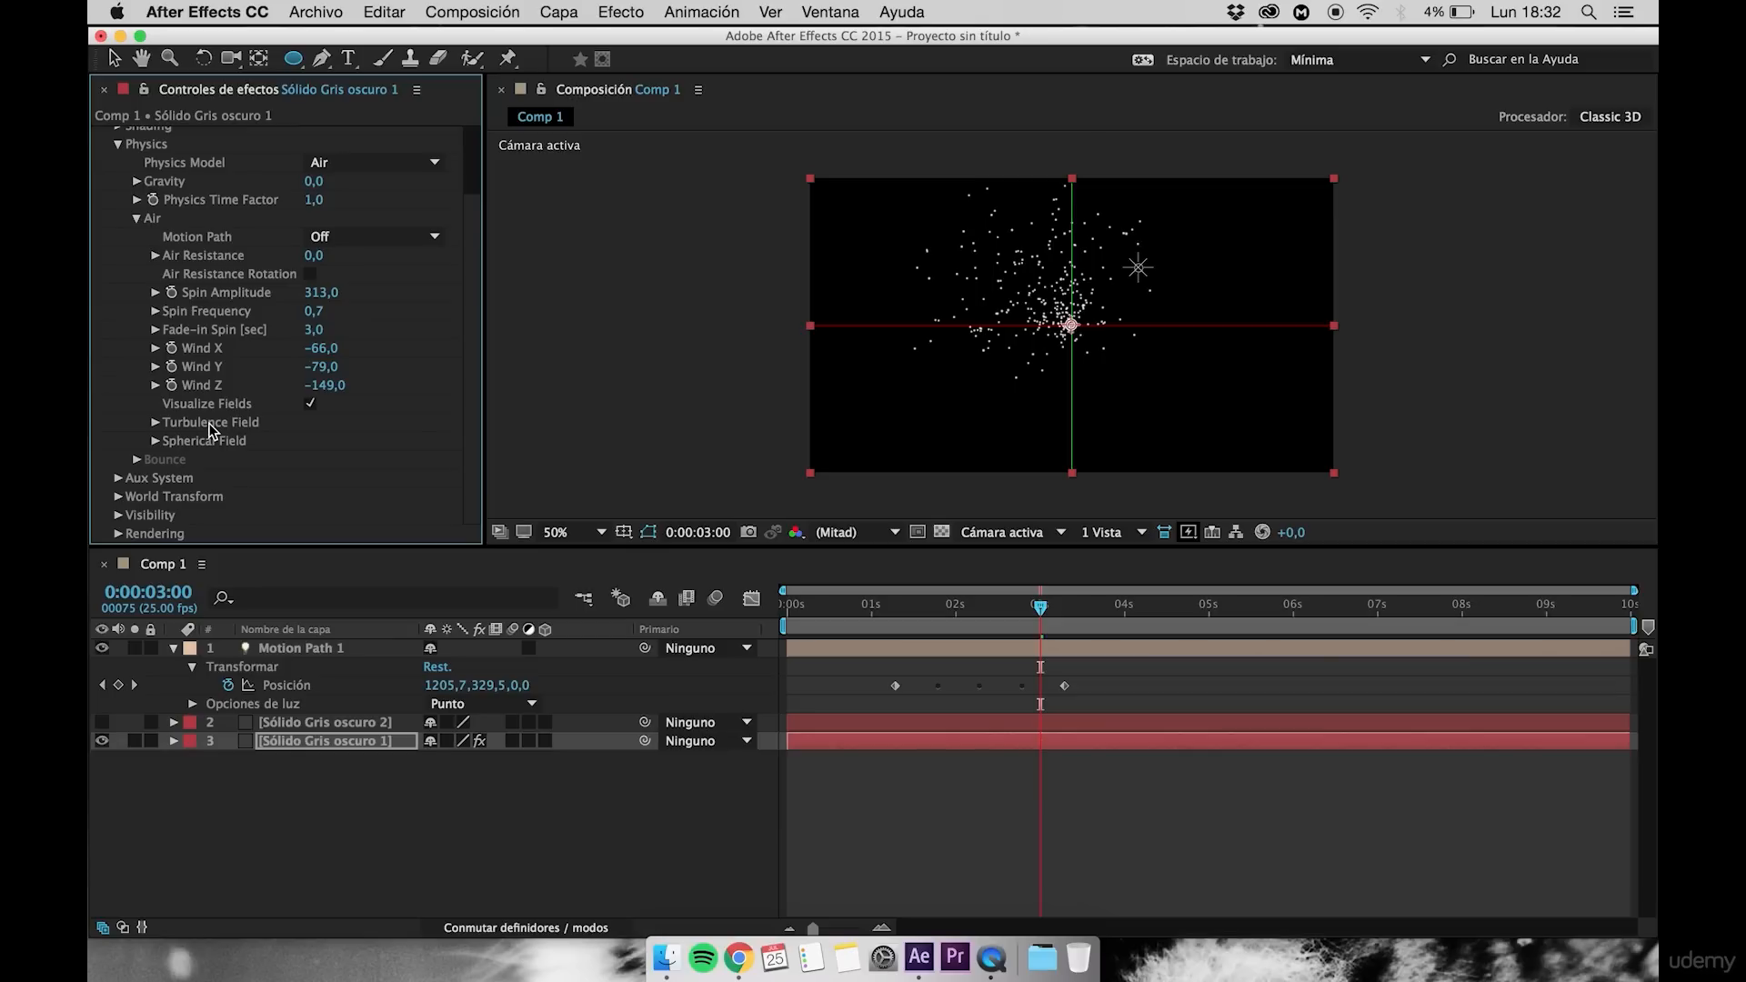
{"action": "left_click", "coordinate": [156, 422]}
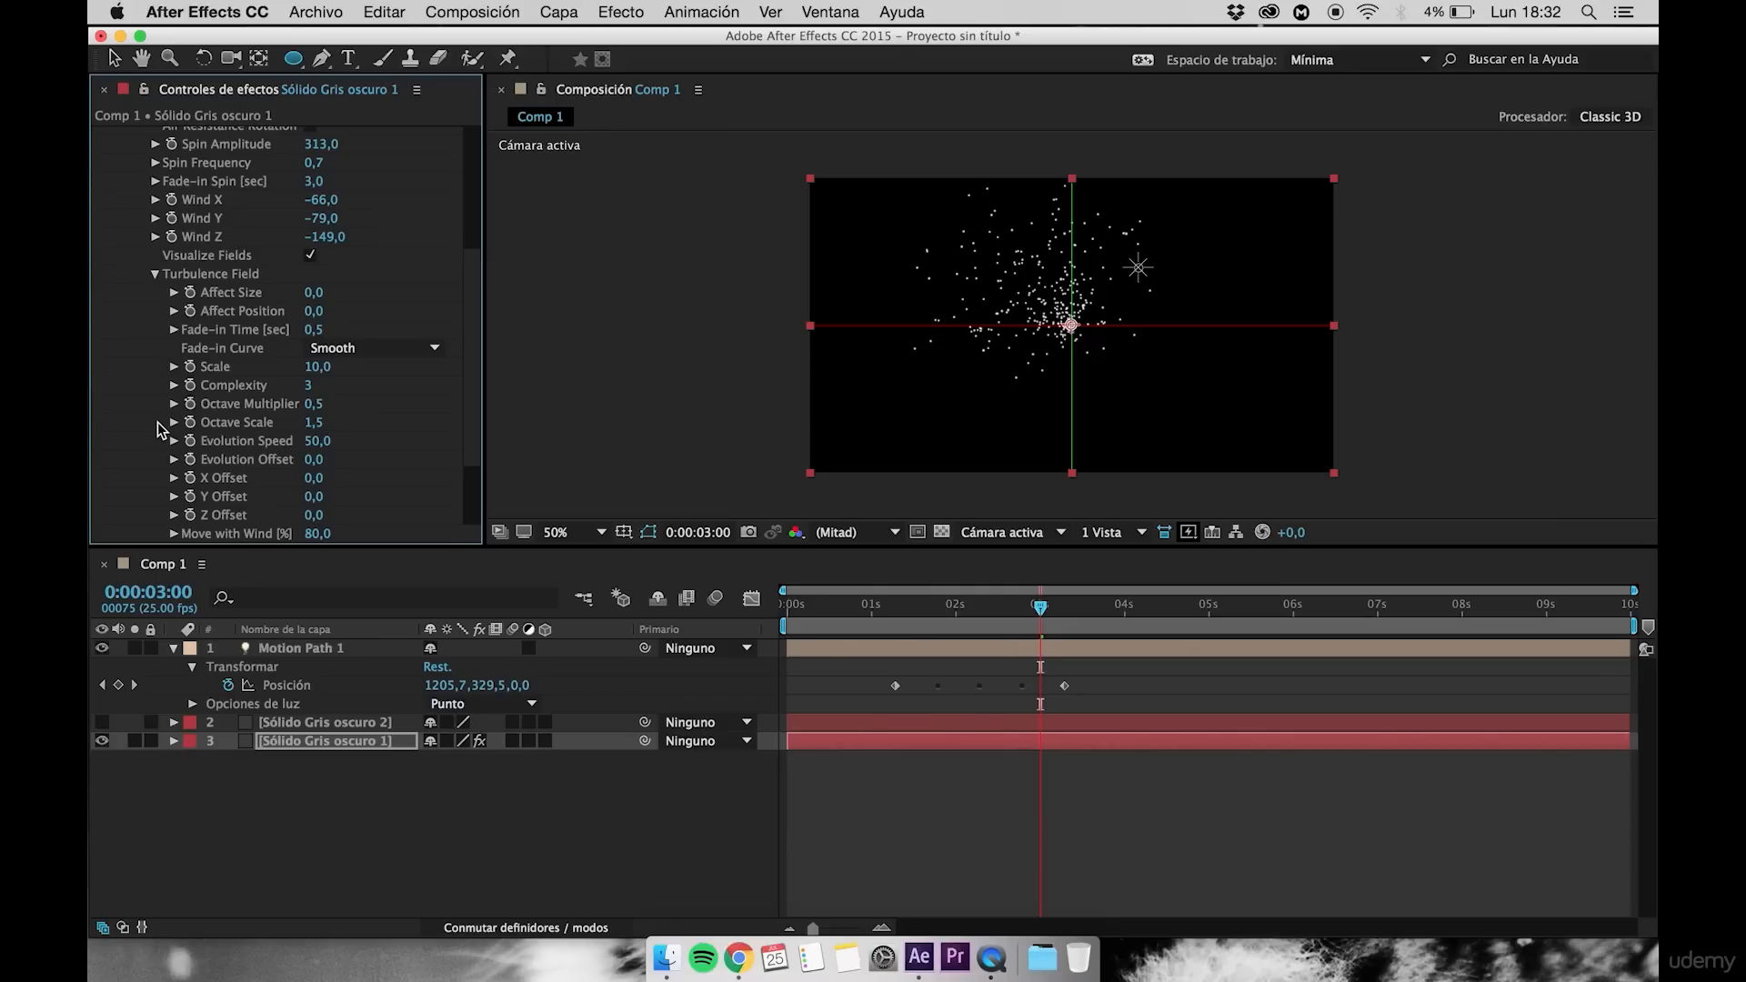
{"action": "left_click", "coordinate": [156, 274]}
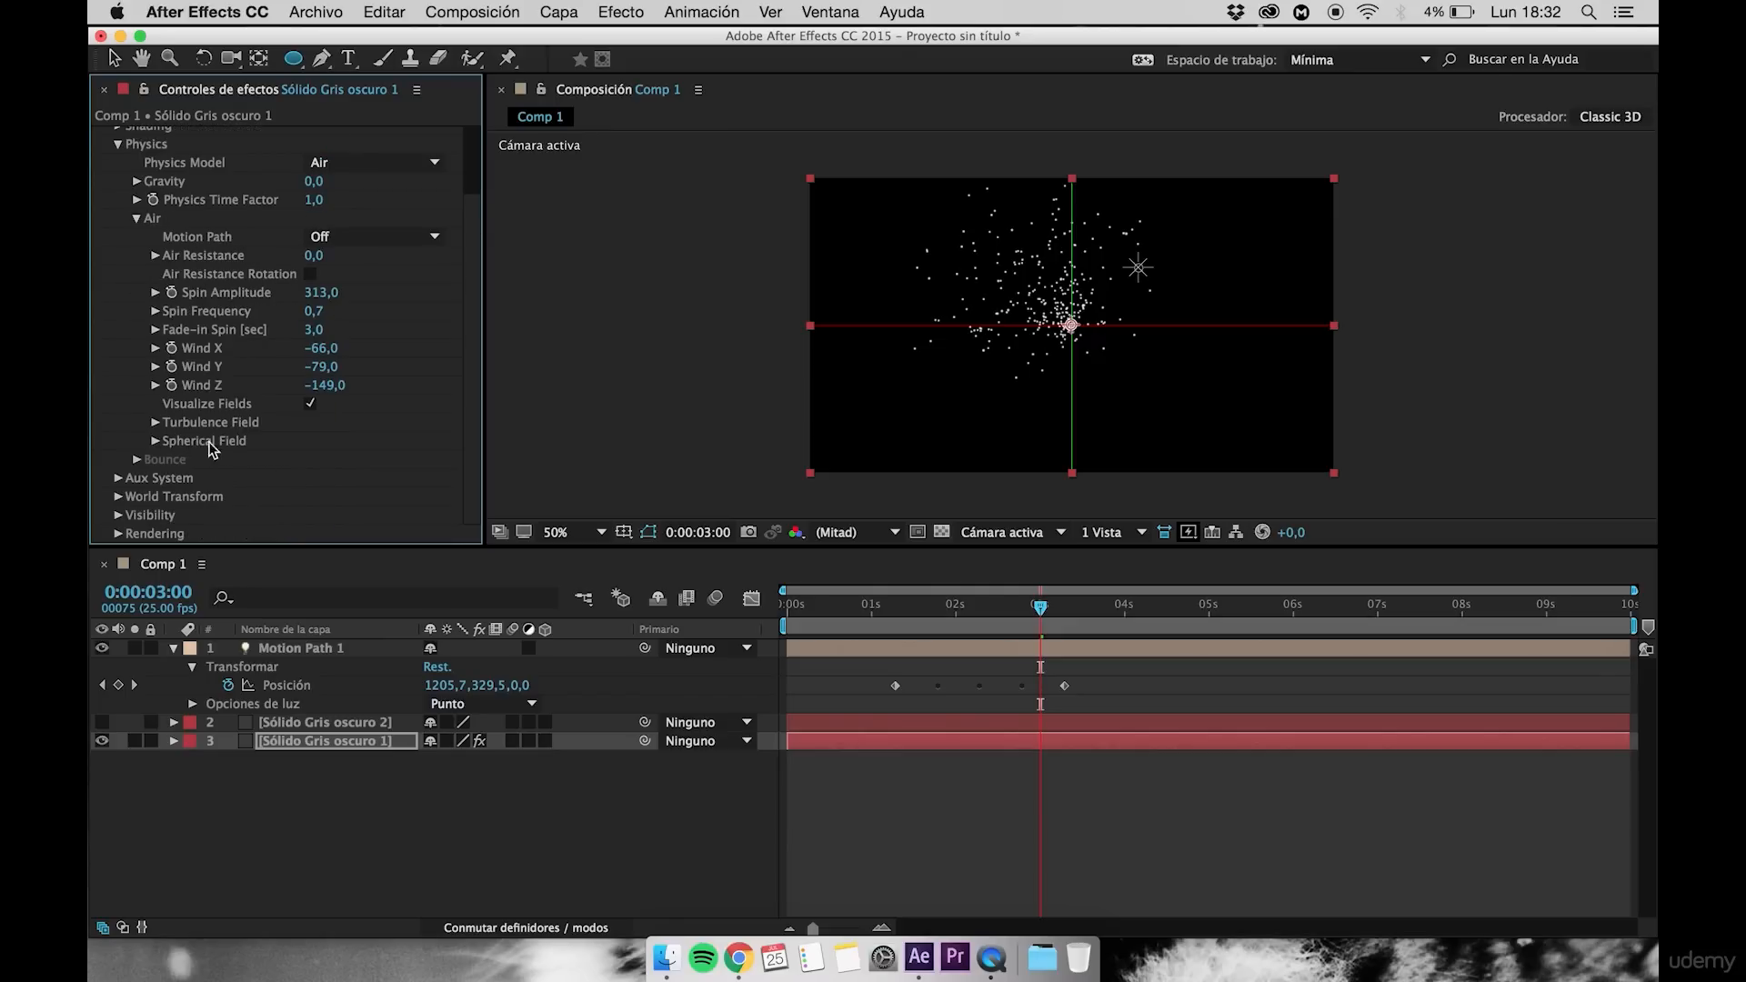
{"action": "left_click", "coordinate": [155, 421]}
{"action": "scroll", "coordinate": [211, 423], "scroll_direction": "down", "scroll_amount": 3}
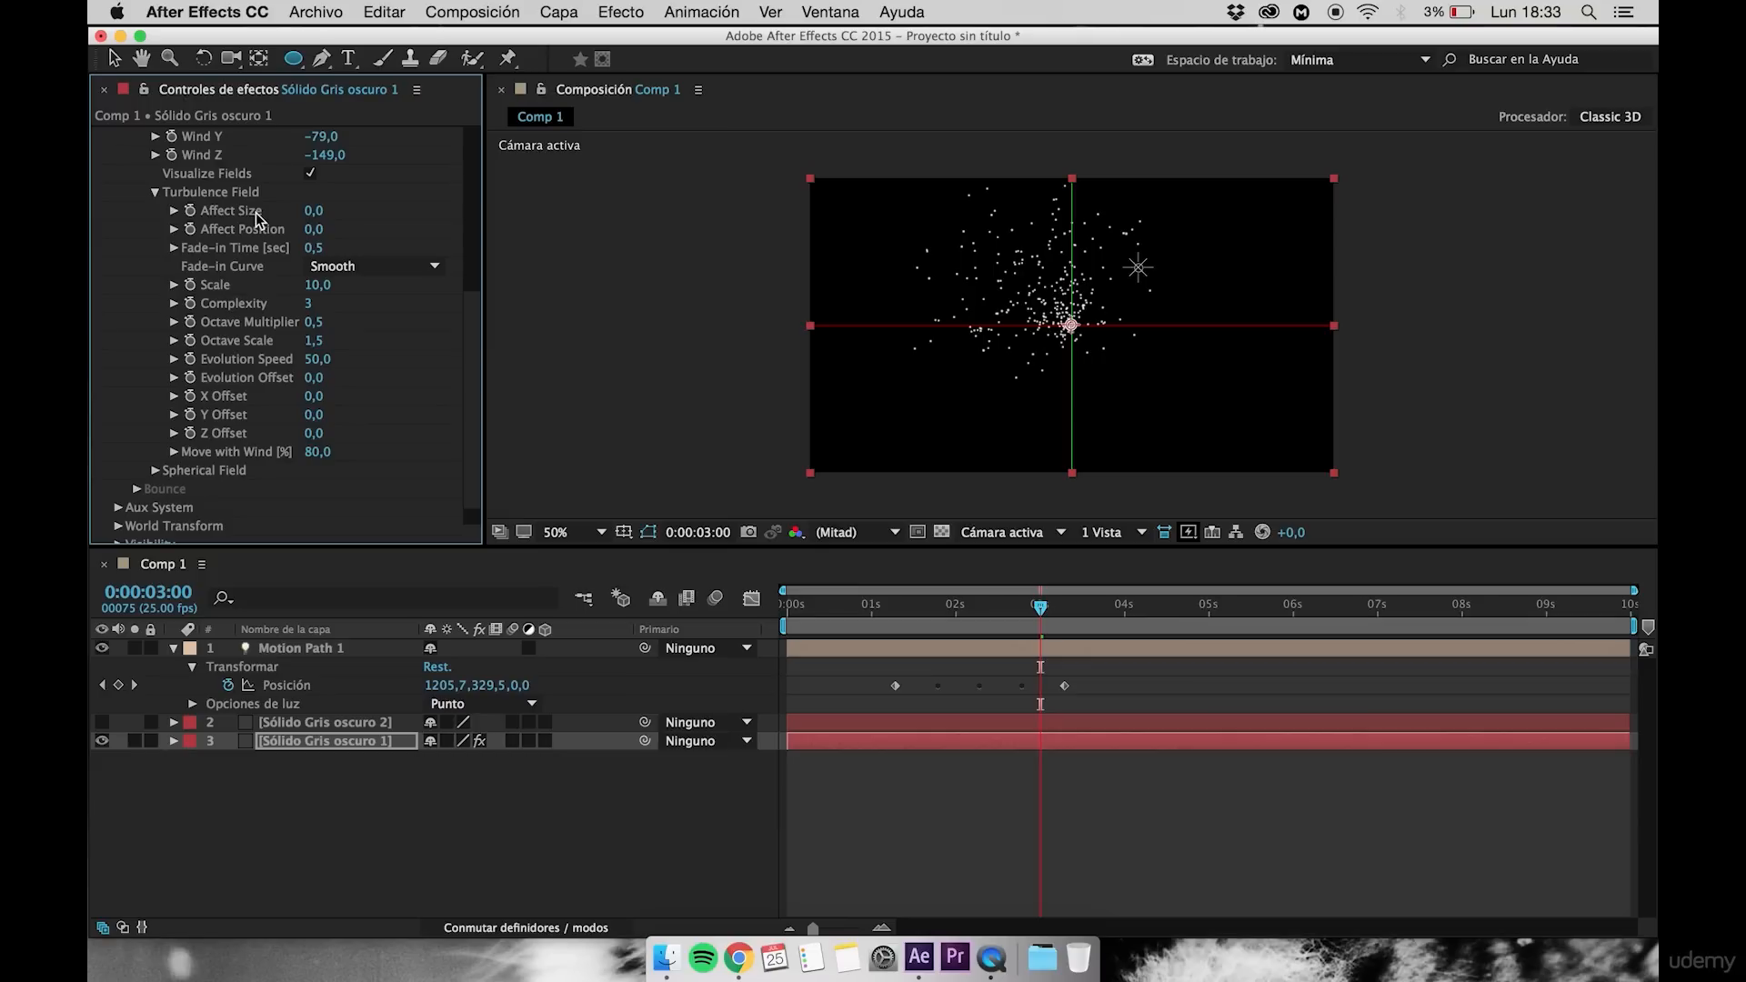
Try a turbulence Affect Size of 33, scrub to 0:00:03:06, and return Affect Size to 0
{"action": "mouse_move", "coordinate": [322, 217]}
{"action": "left_mouse_down"}
{"action": "mouse_move", "coordinate": [372, 217]}
{"action": "mouse_move", "coordinate": [356, 218]}
{"action": "left_mouse_up"}
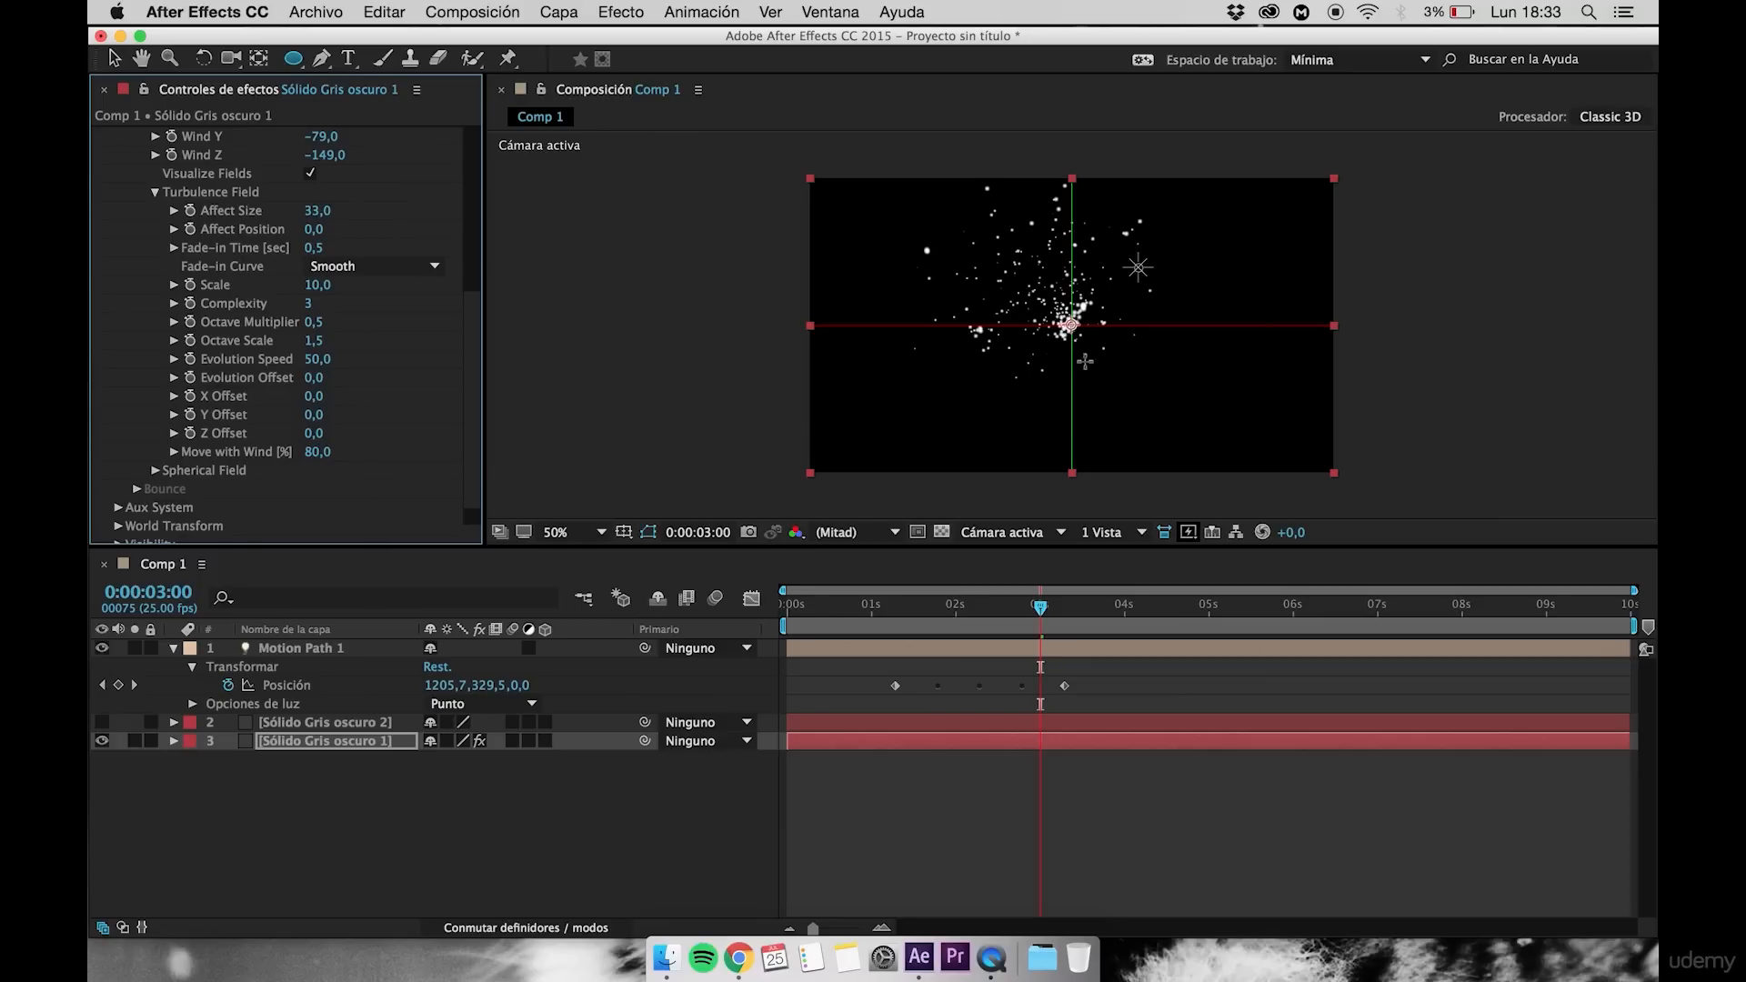
{"action": "left_click_drag", "start_coordinate": [947, 610], "coordinate": [1060, 613]}
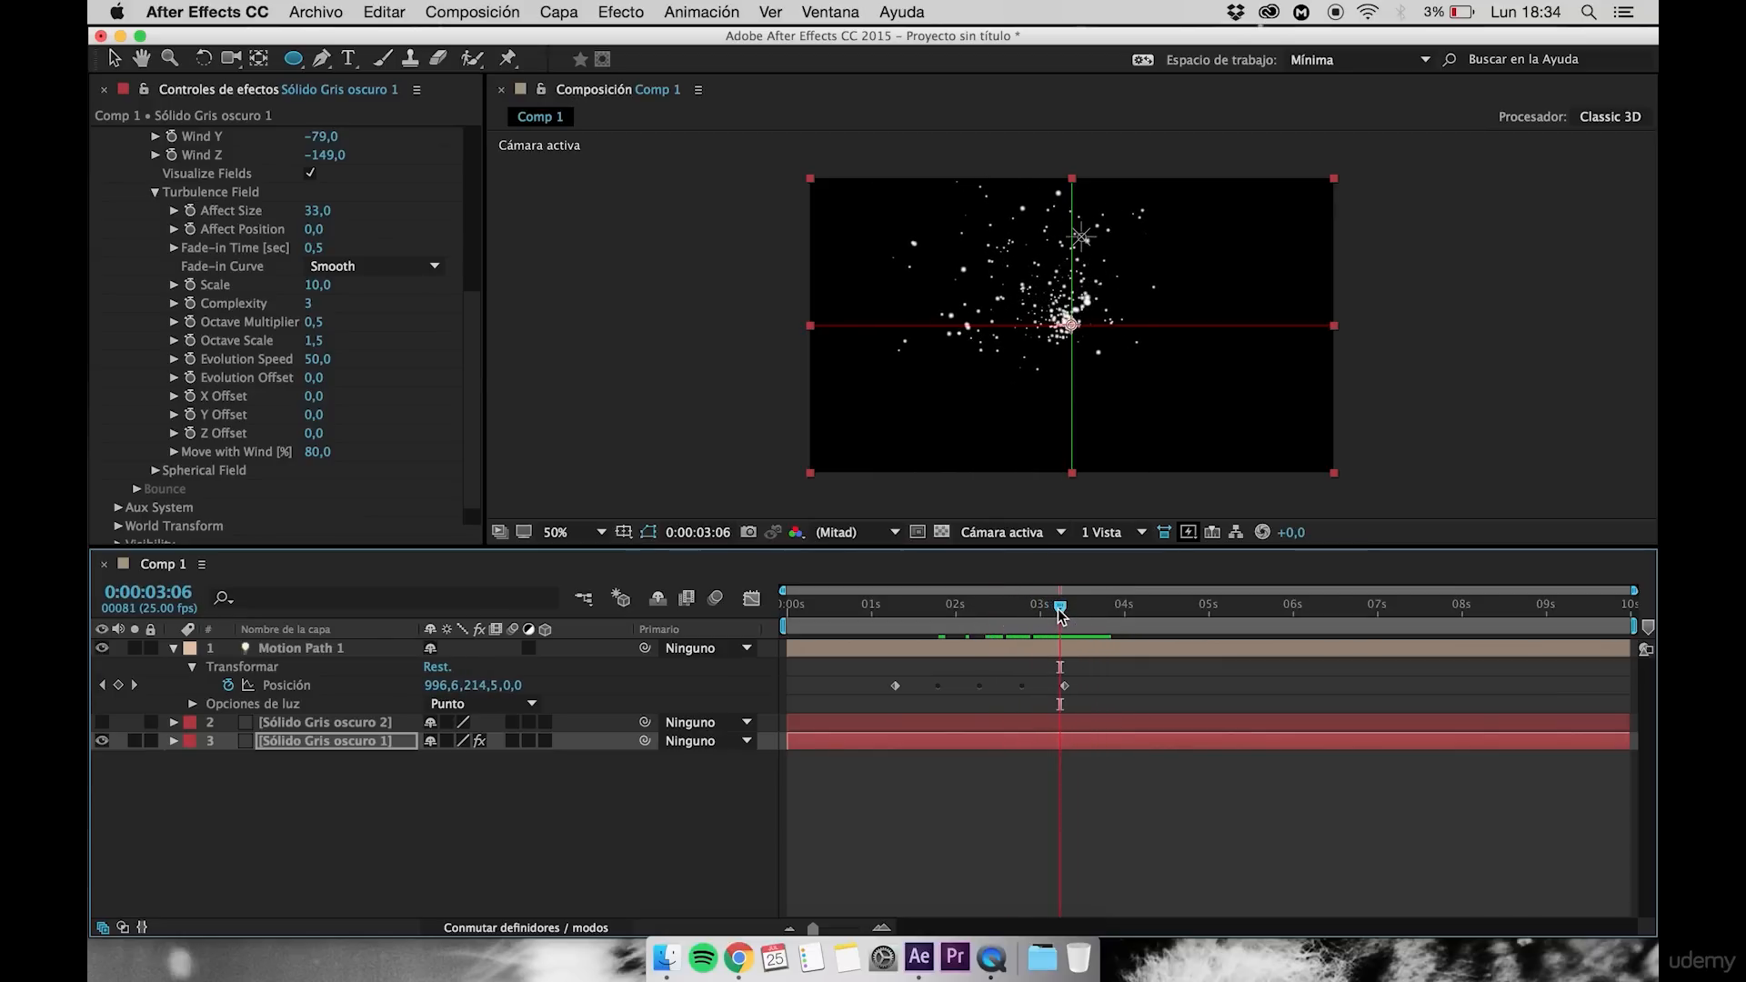
{"action": "left_click", "coordinate": [315, 212]}
{"action": "type", "text": "0"}
{"action": "key", "text": "Return"}
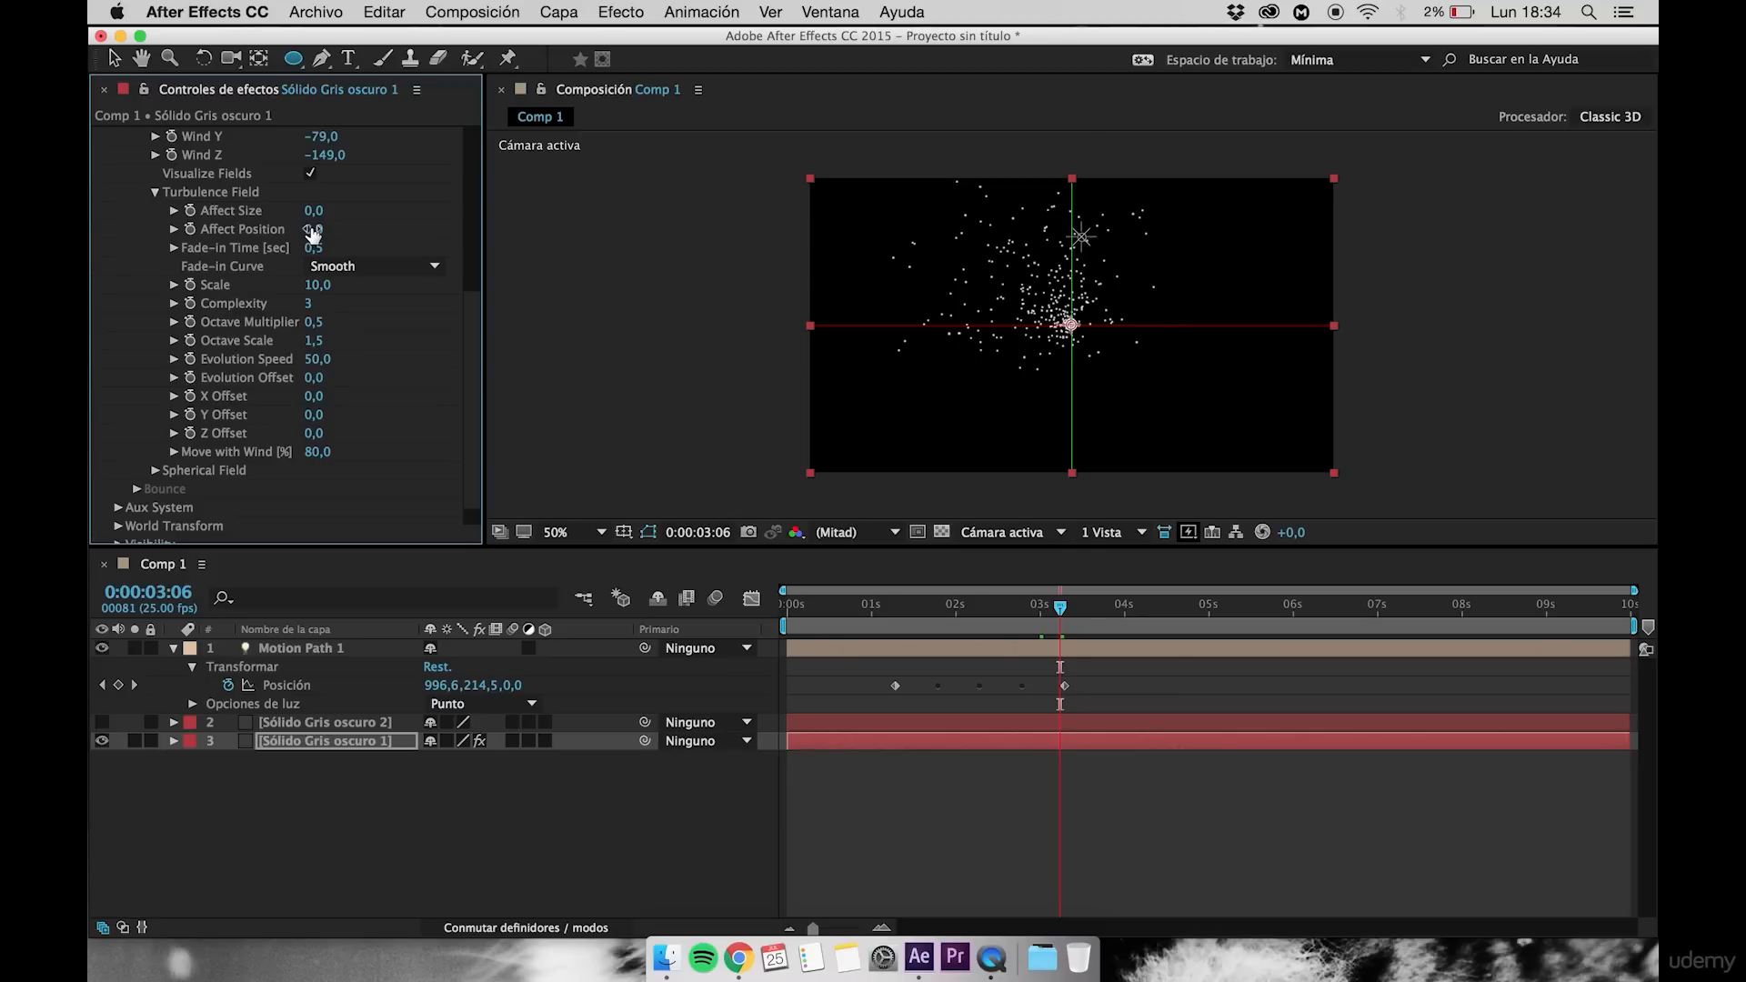
Try a turbulence Affect Position of 151 and preview the particles from 0:00:01:08
{"action": "left_click_drag", "start_coordinate": [312, 235], "coordinate": [473, 229]}
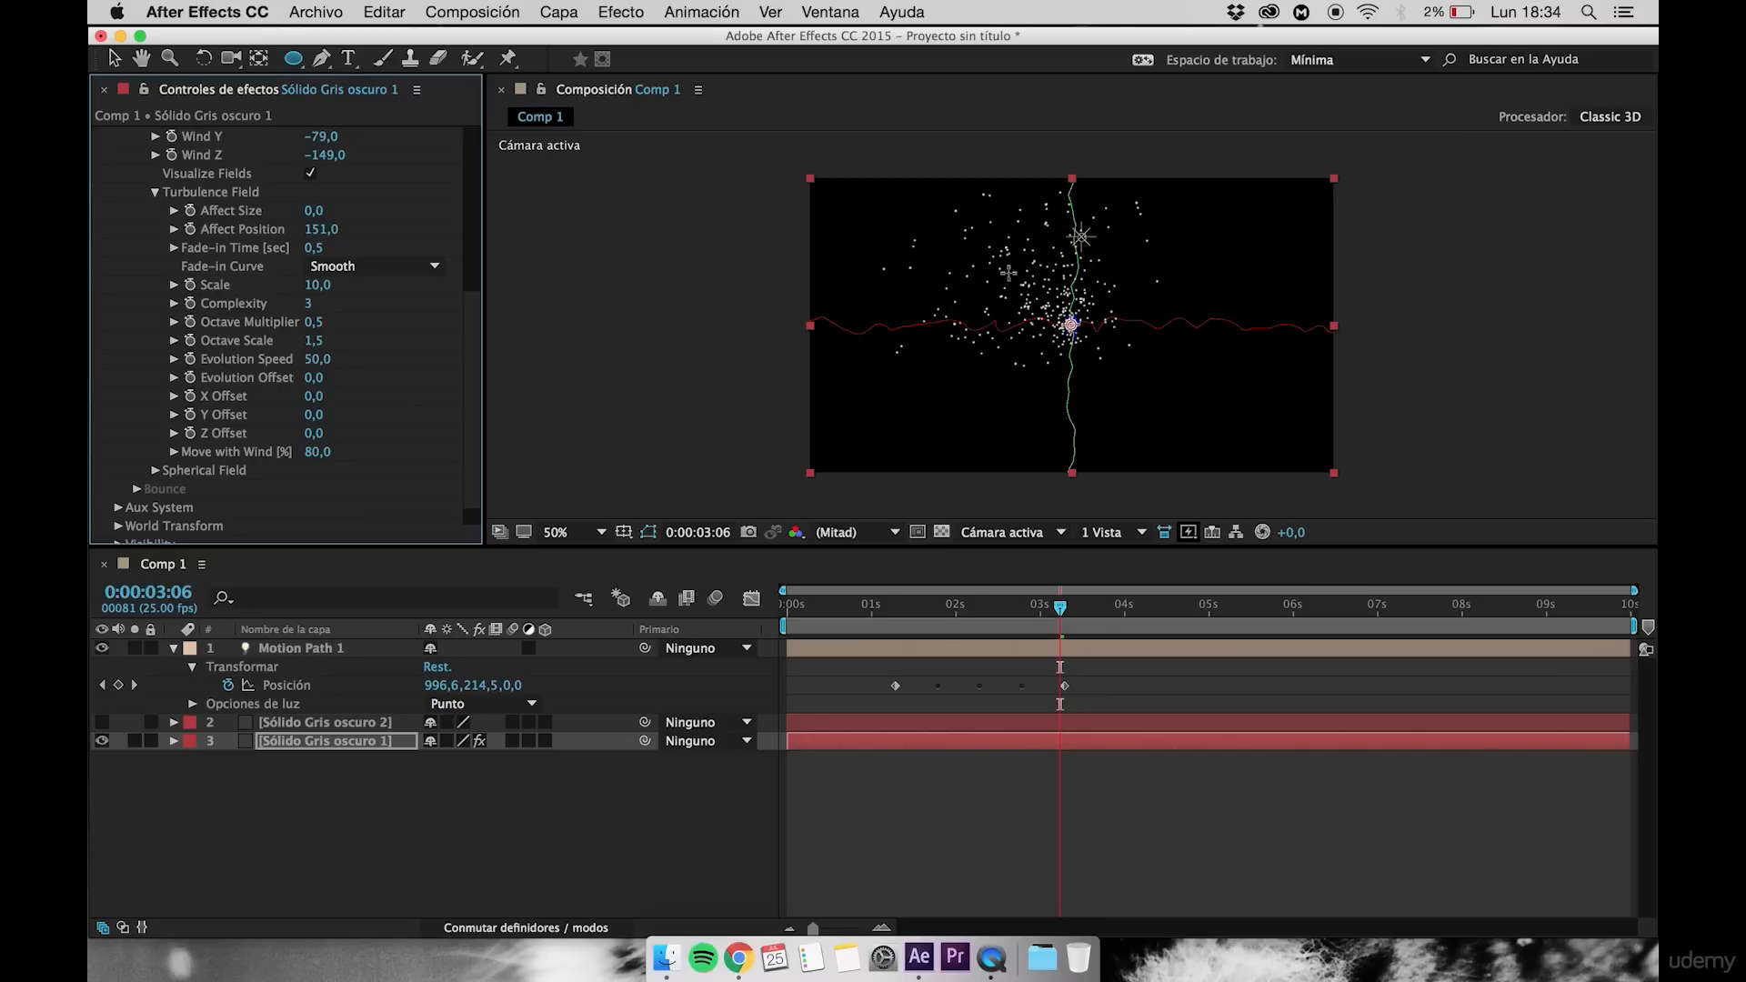
{"action": "left_click", "coordinate": [897, 620]}
{"action": "key", "text": "space"}
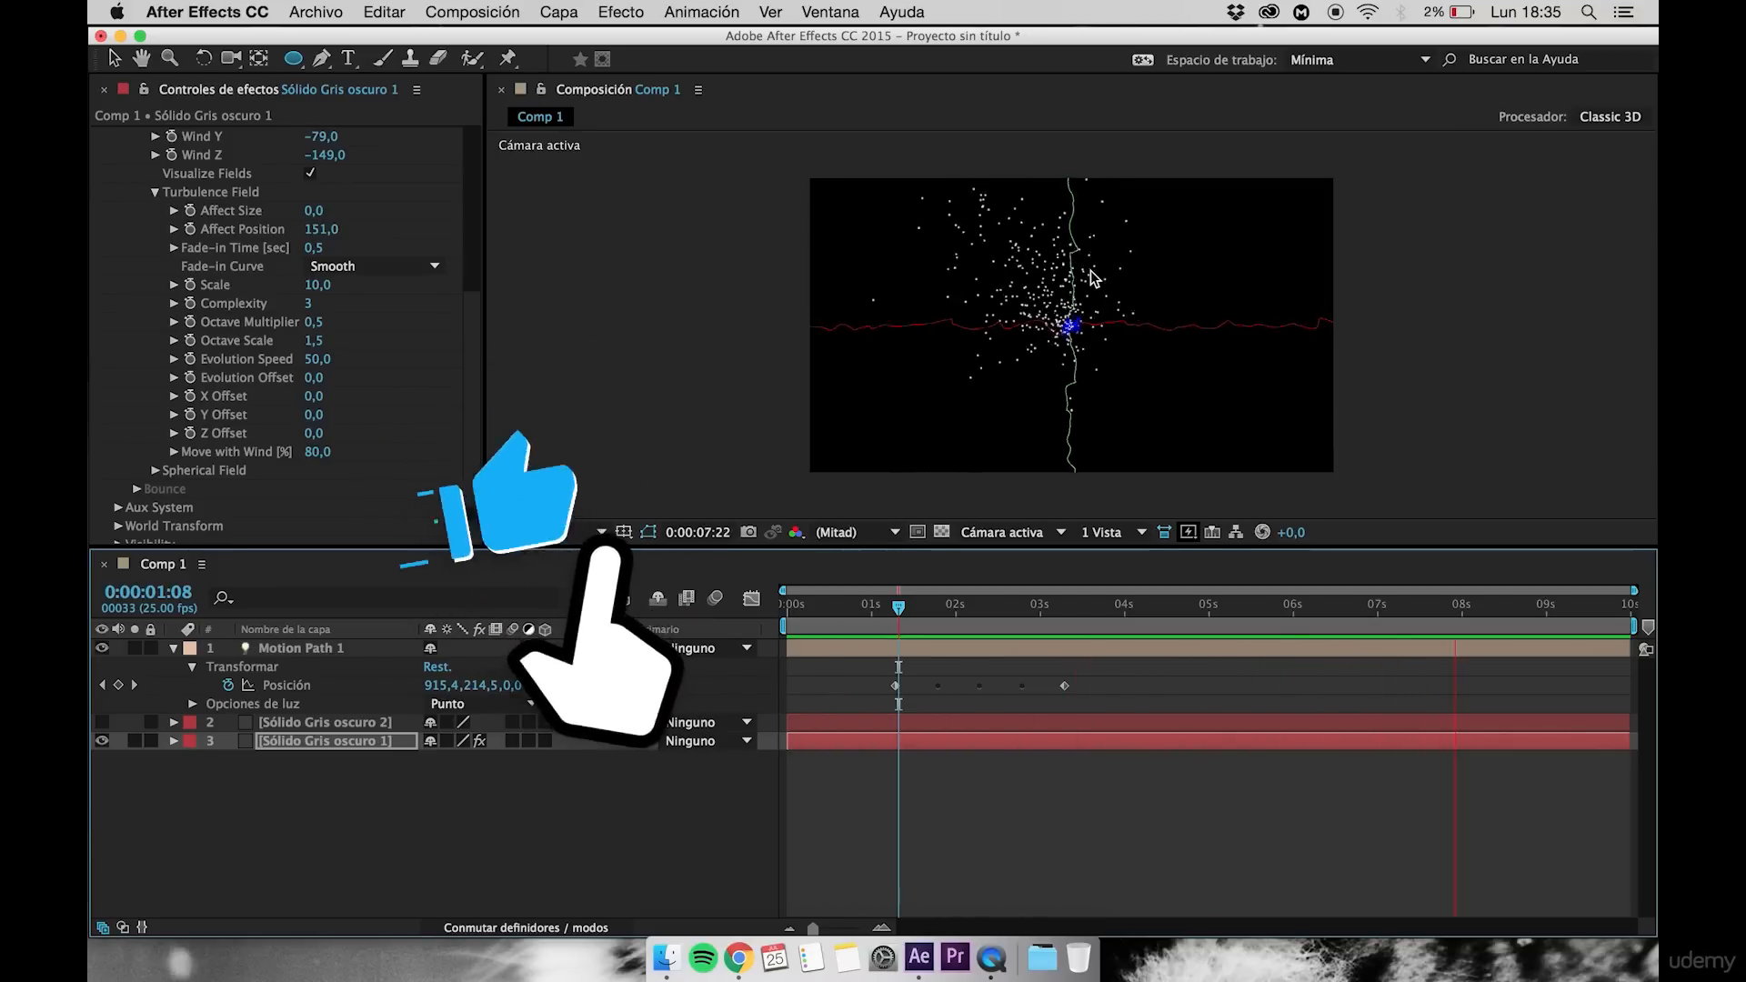
{"action": "key", "text": "space"}
Keep the turbulence Fade-in Curve on Smooth and try a Scale of 27, checking it at an earlier time
{"action": "scroll", "coordinate": [232, 273], "scroll_direction": "up", "scroll_amount": 1}
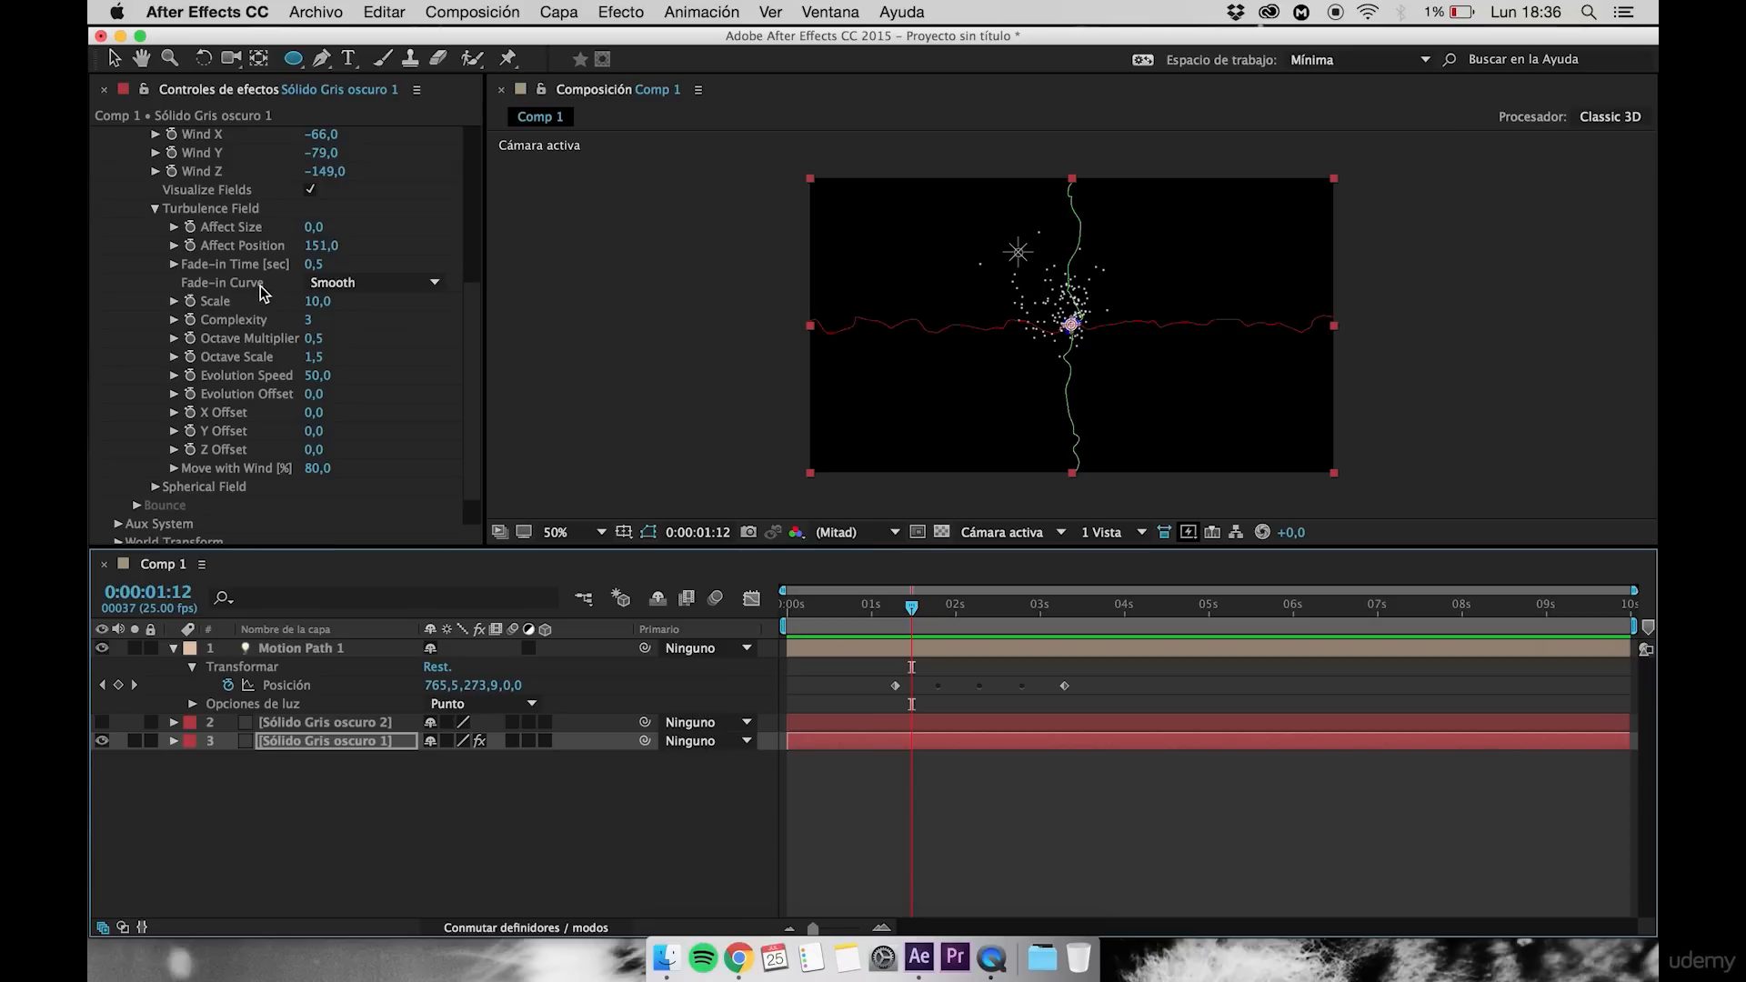
{"action": "left_click", "coordinate": [355, 285]}
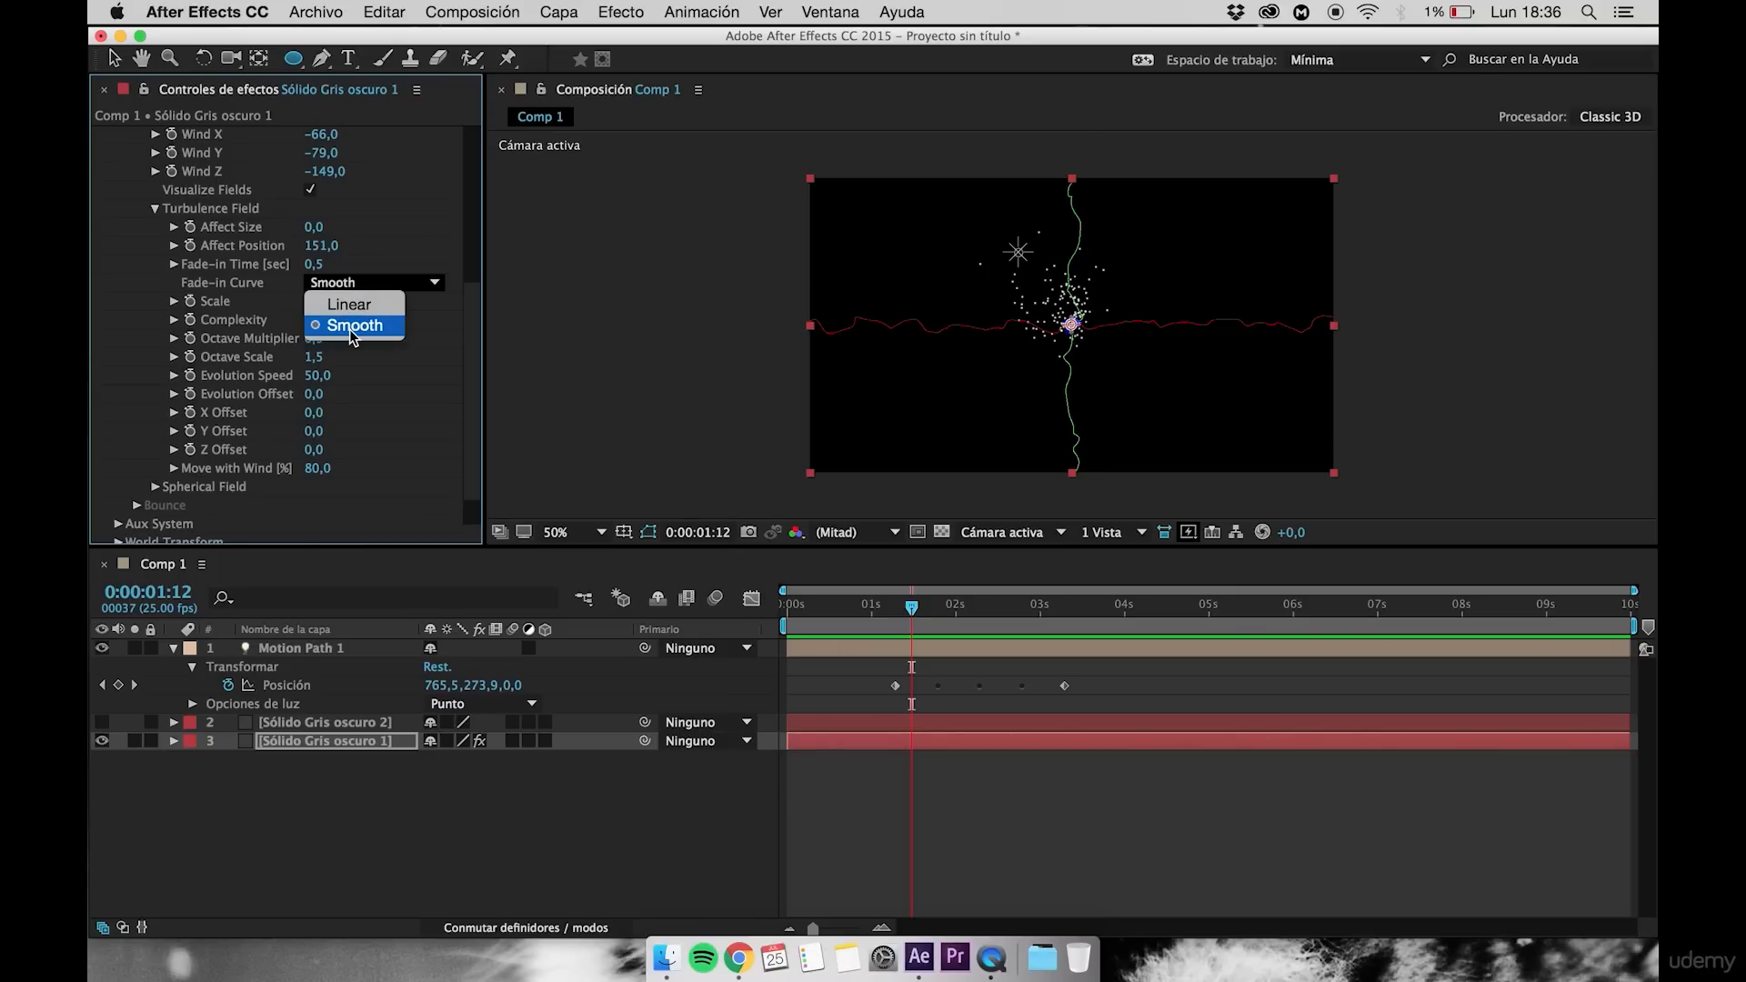
{"action": "left_click", "coordinate": [349, 325]}
{"action": "scroll", "coordinate": [336, 323], "scroll_direction": "down", "scroll_amount": 1}
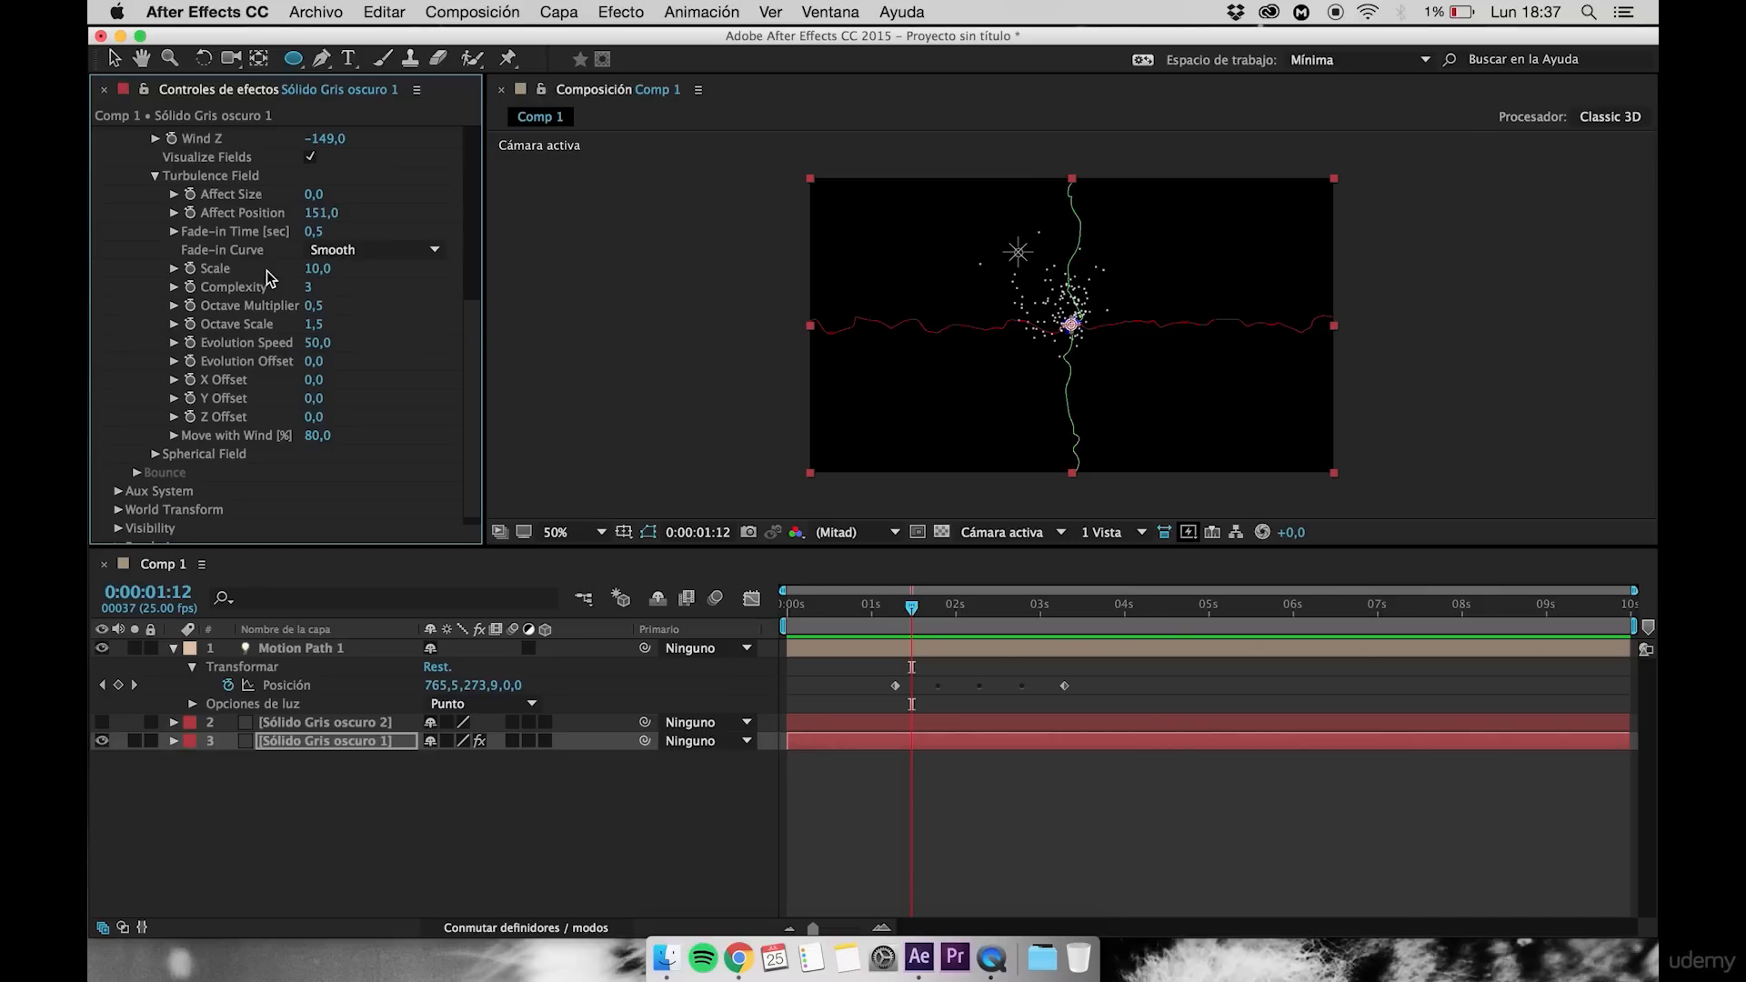
{"action": "left_click", "coordinate": [329, 272]}
{"action": "mouse_move", "coordinate": [329, 278]}
{"action": "left_mouse_down"}
{"action": "mouse_move", "coordinate": [364, 278]}
{"action": "mouse_move", "coordinate": [342, 278]}
{"action": "left_mouse_up"}
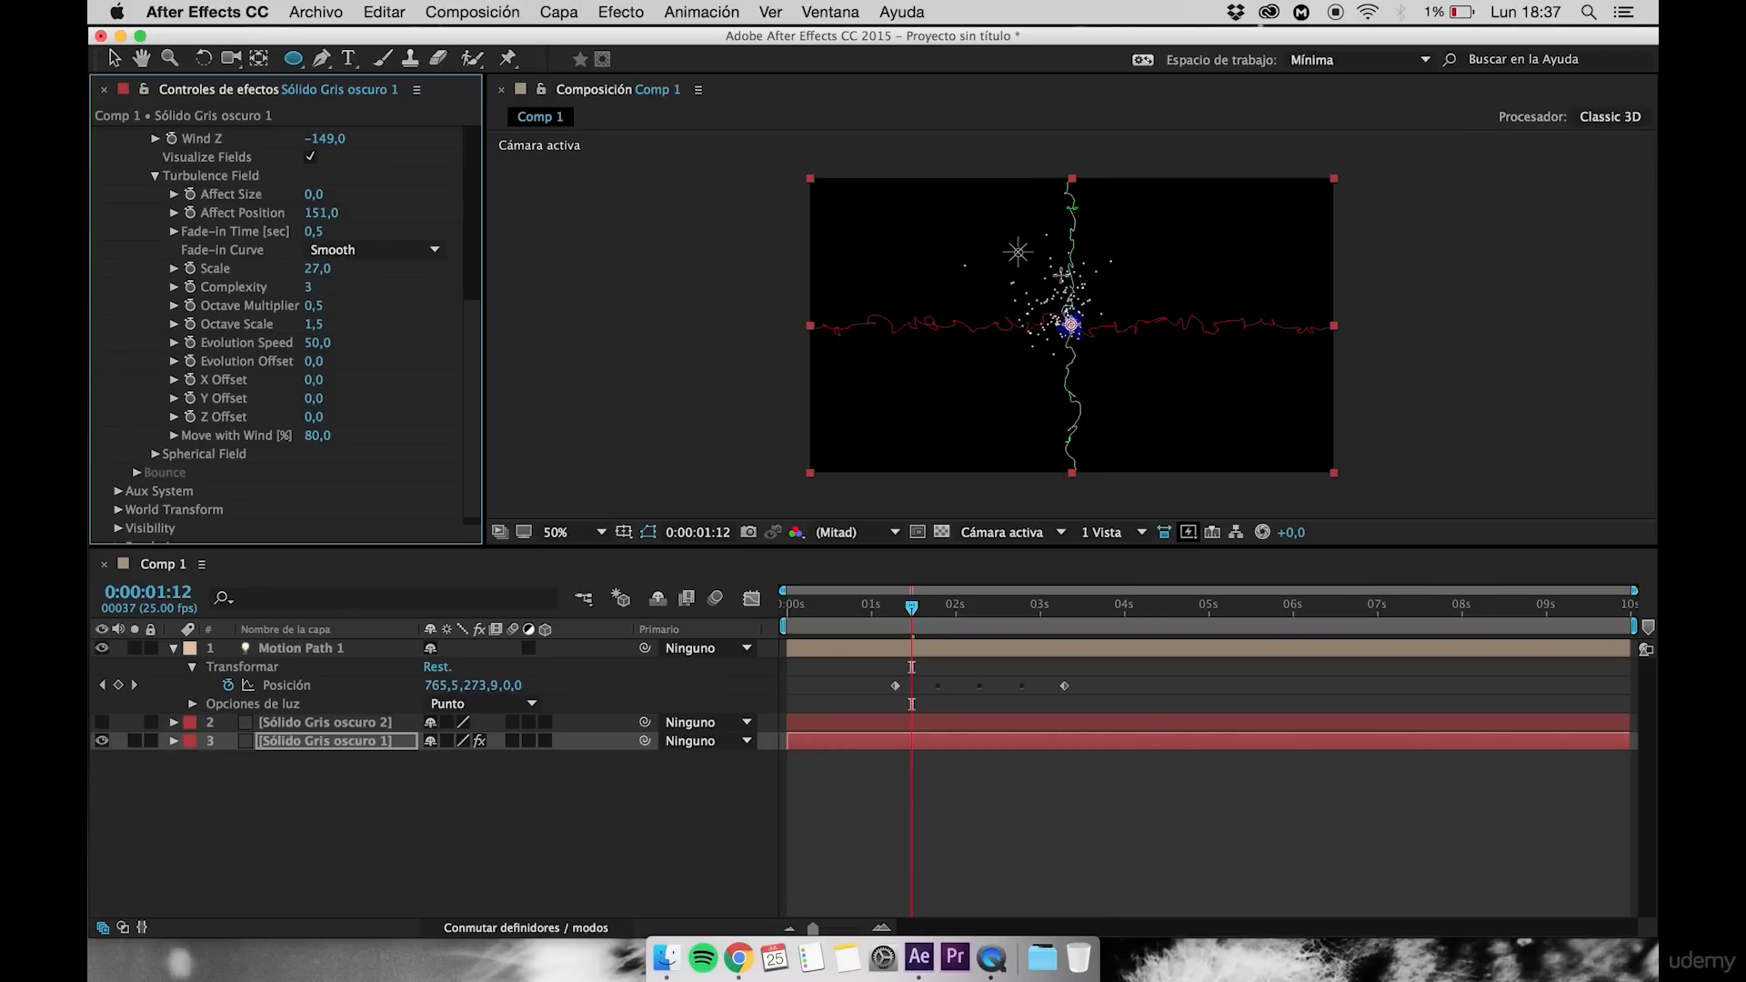
{"action": "left_click", "coordinate": [895, 603]}
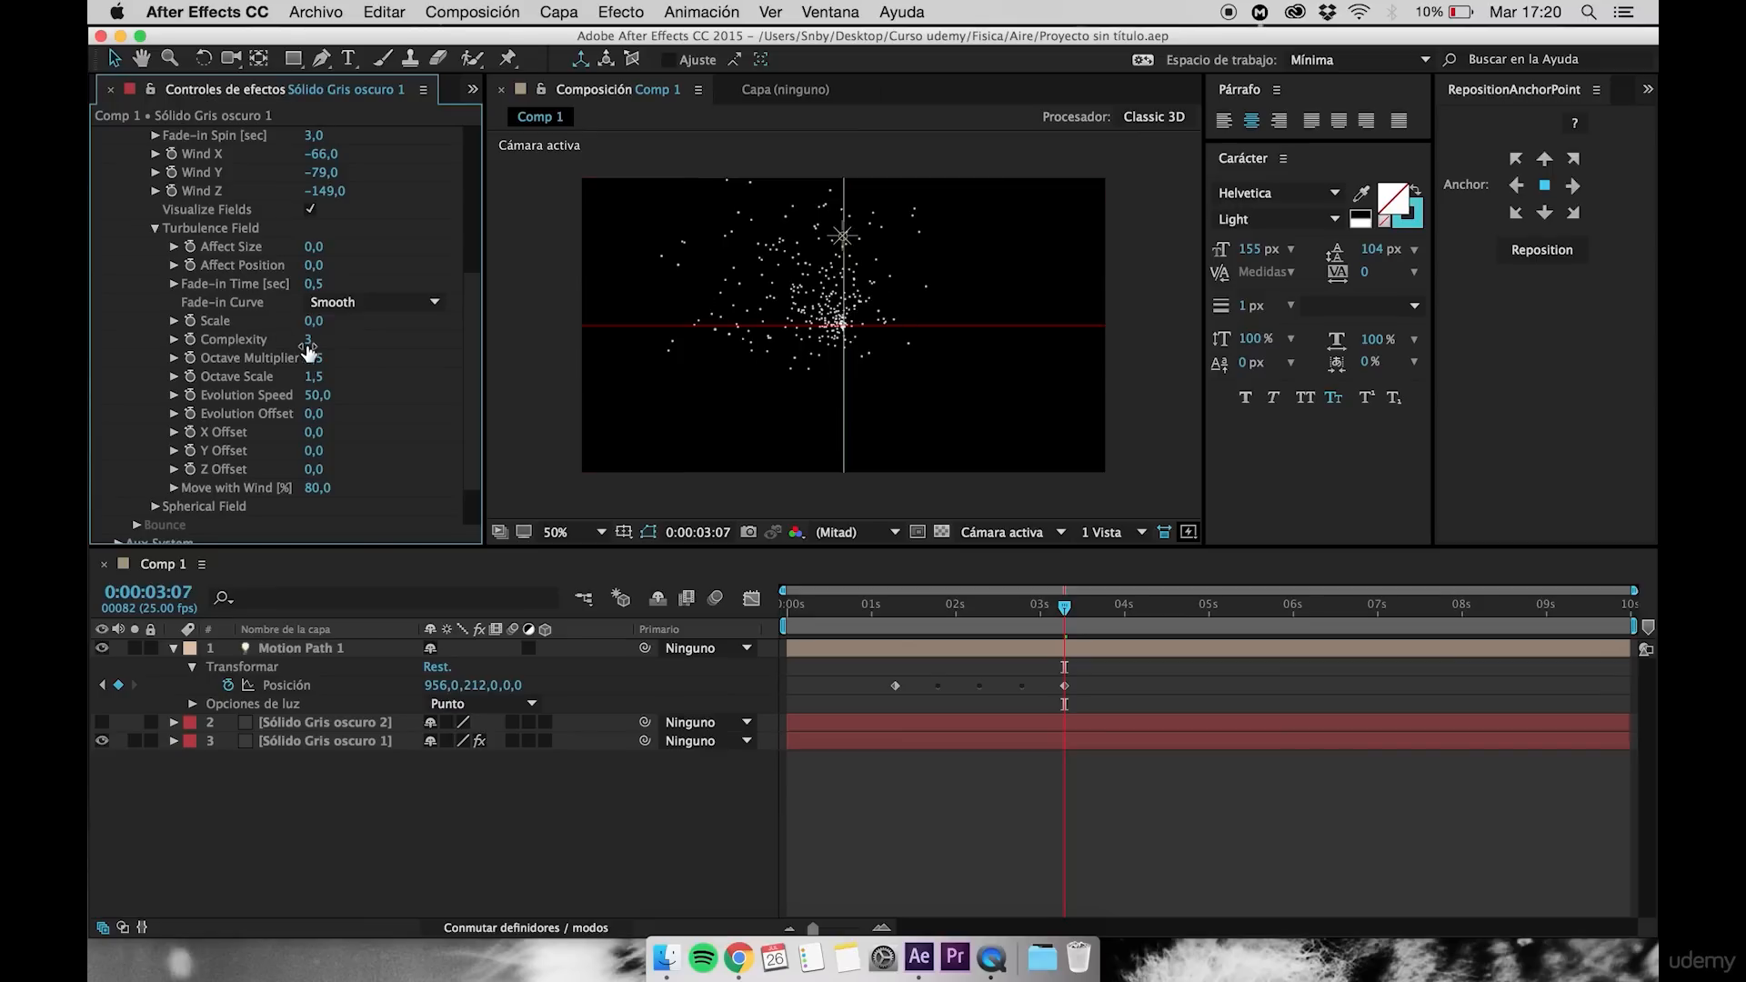
Try a turbulence Complexity of 6 and return it to 3
{"action": "left_click", "coordinate": [866, 606]}
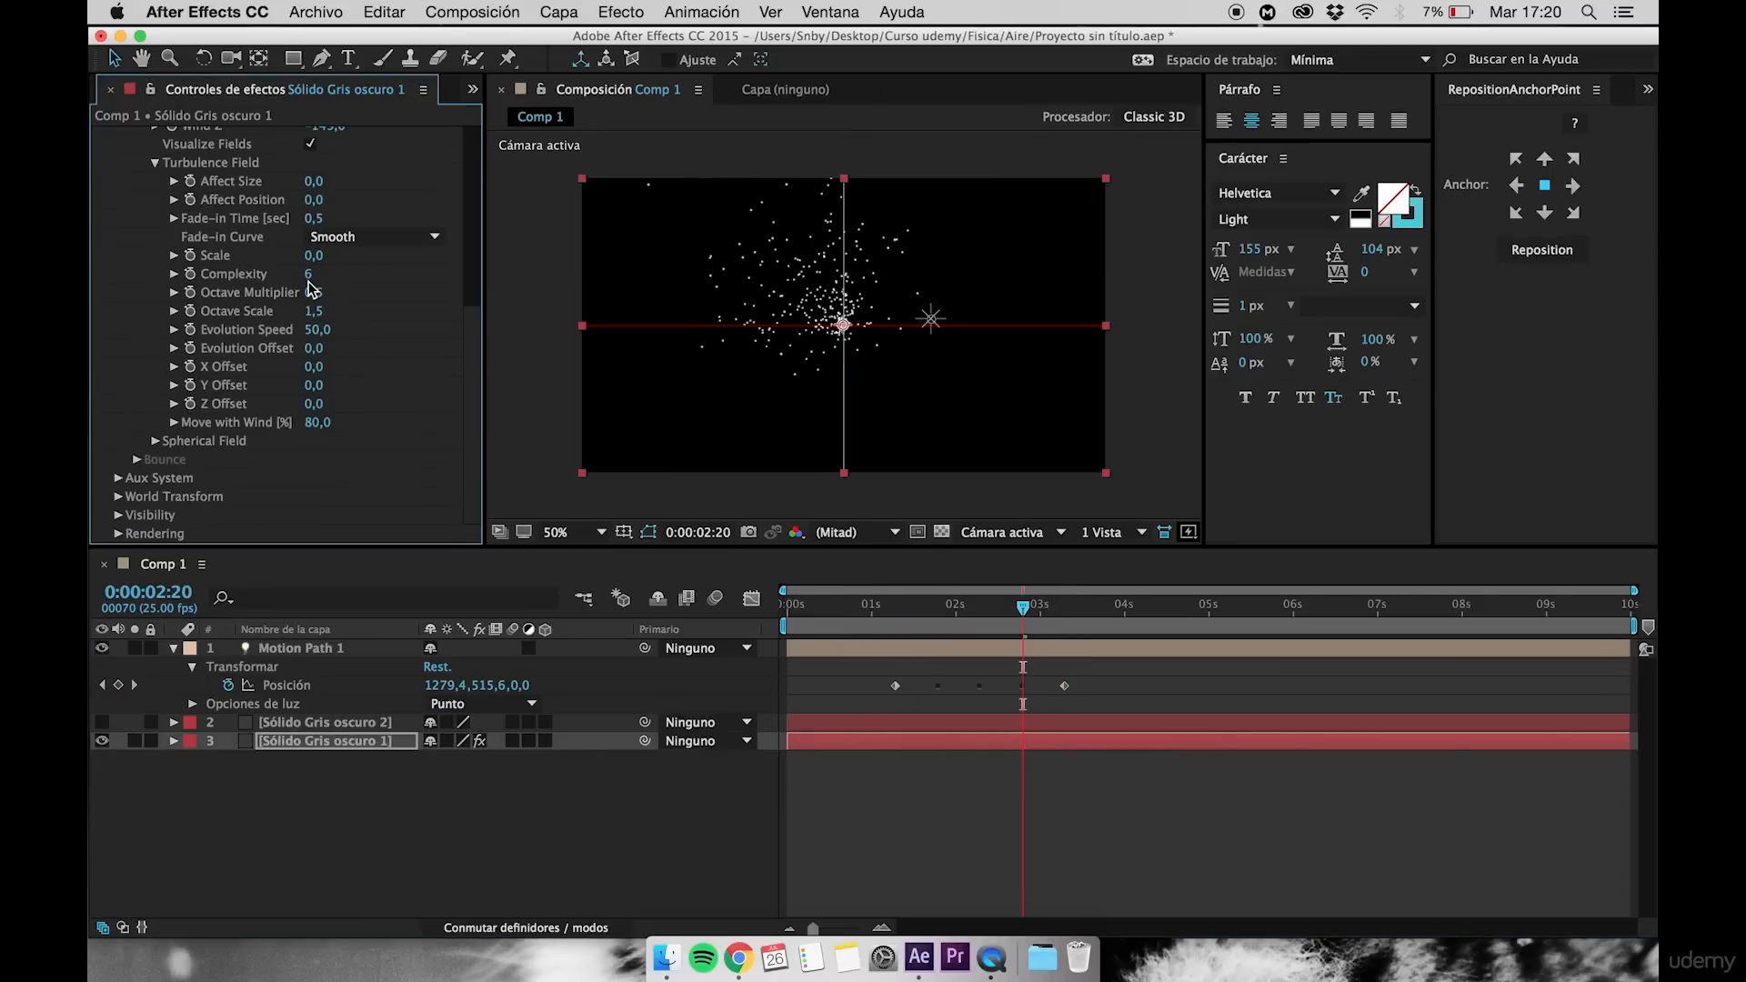
{"action": "mouse_move", "coordinate": [308, 277]}
{"action": "left_mouse_down"}
{"action": "mouse_move", "coordinate": [265, 264]}
{"action": "mouse_move", "coordinate": [506, 273]}
{"action": "mouse_move", "coordinate": [334, 258]}
{"action": "left_mouse_up"}
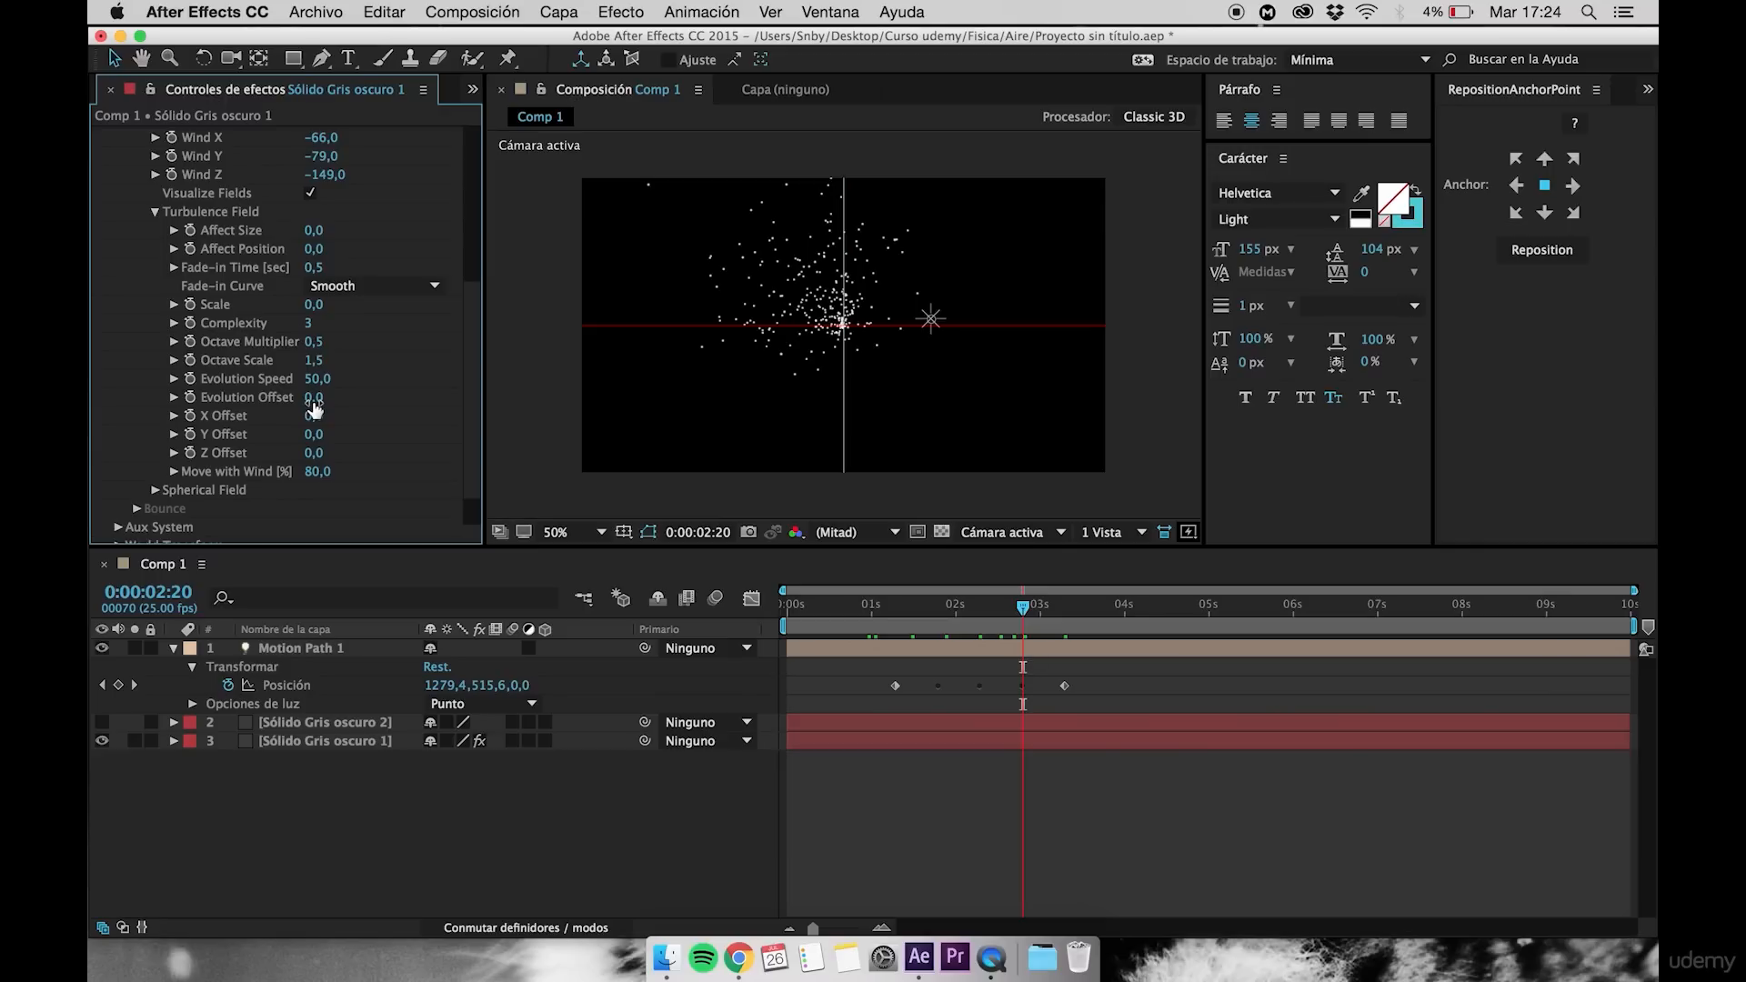
Review the turbulence octave, evolution, offset and Move with Wind settings alongside the wind values, and preview the particles
{"action": "scroll", "coordinate": [273, 400], "scroll_direction": "down", "scroll_amount": 2}
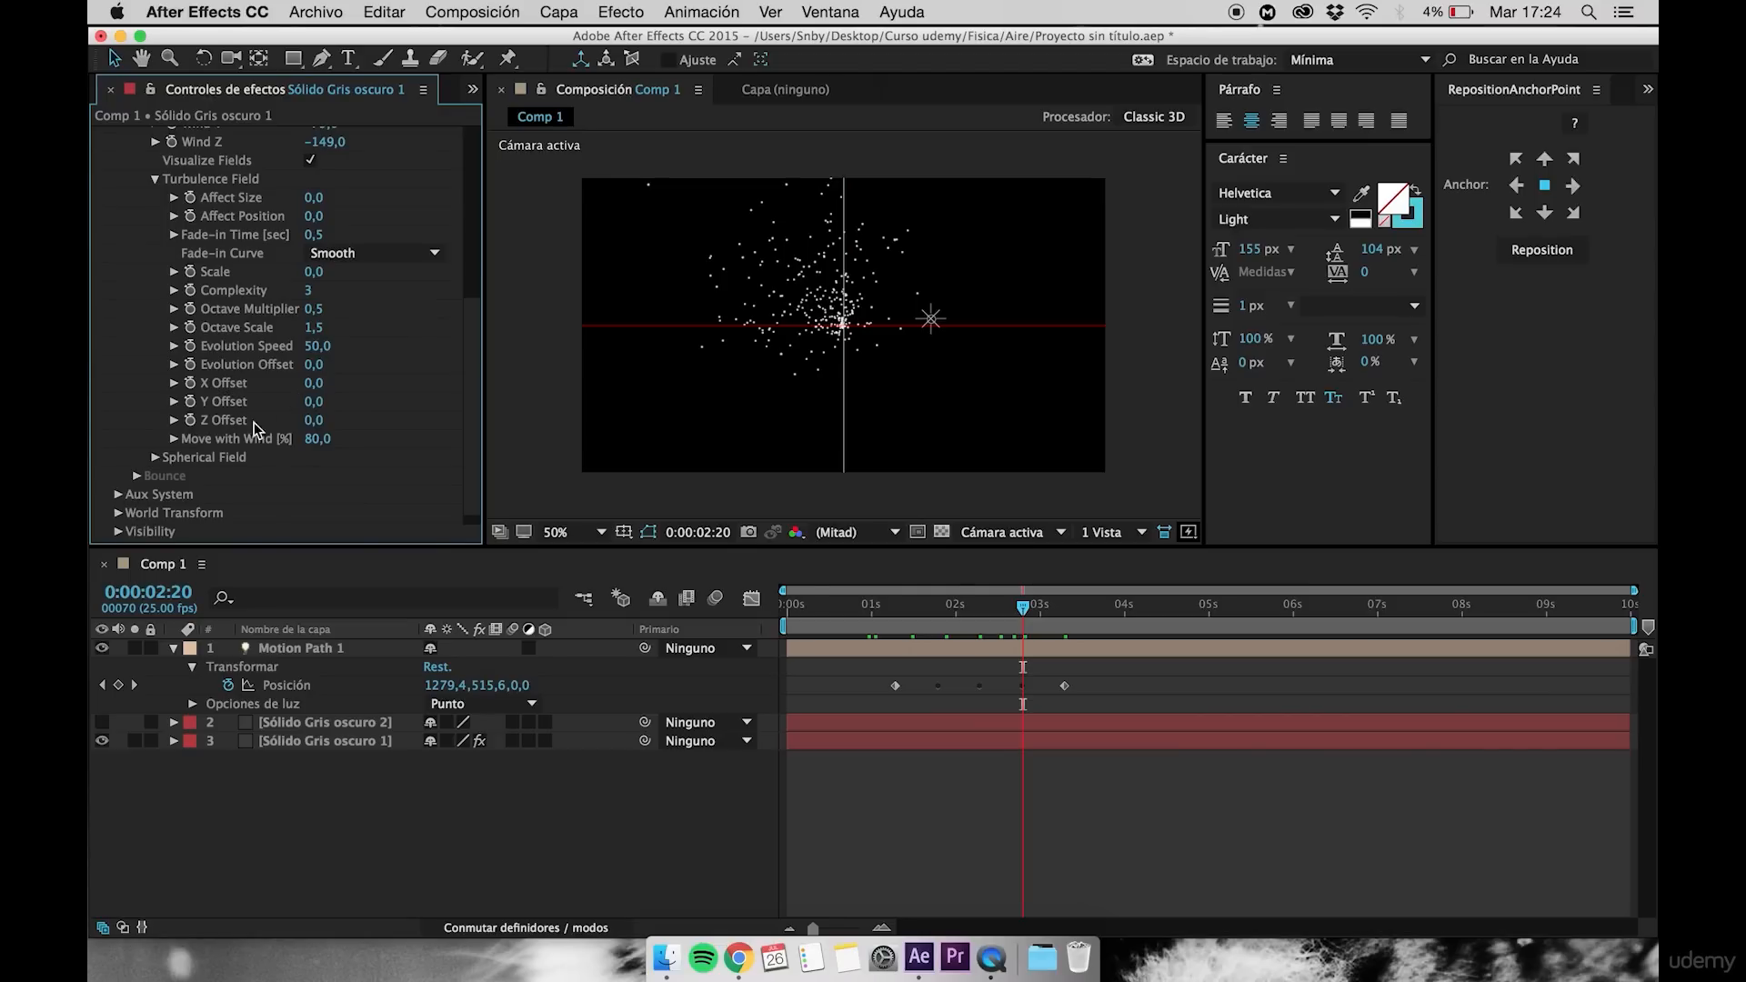
{"action": "scroll", "coordinate": [257, 438], "scroll_direction": "down", "scroll_amount": 1}
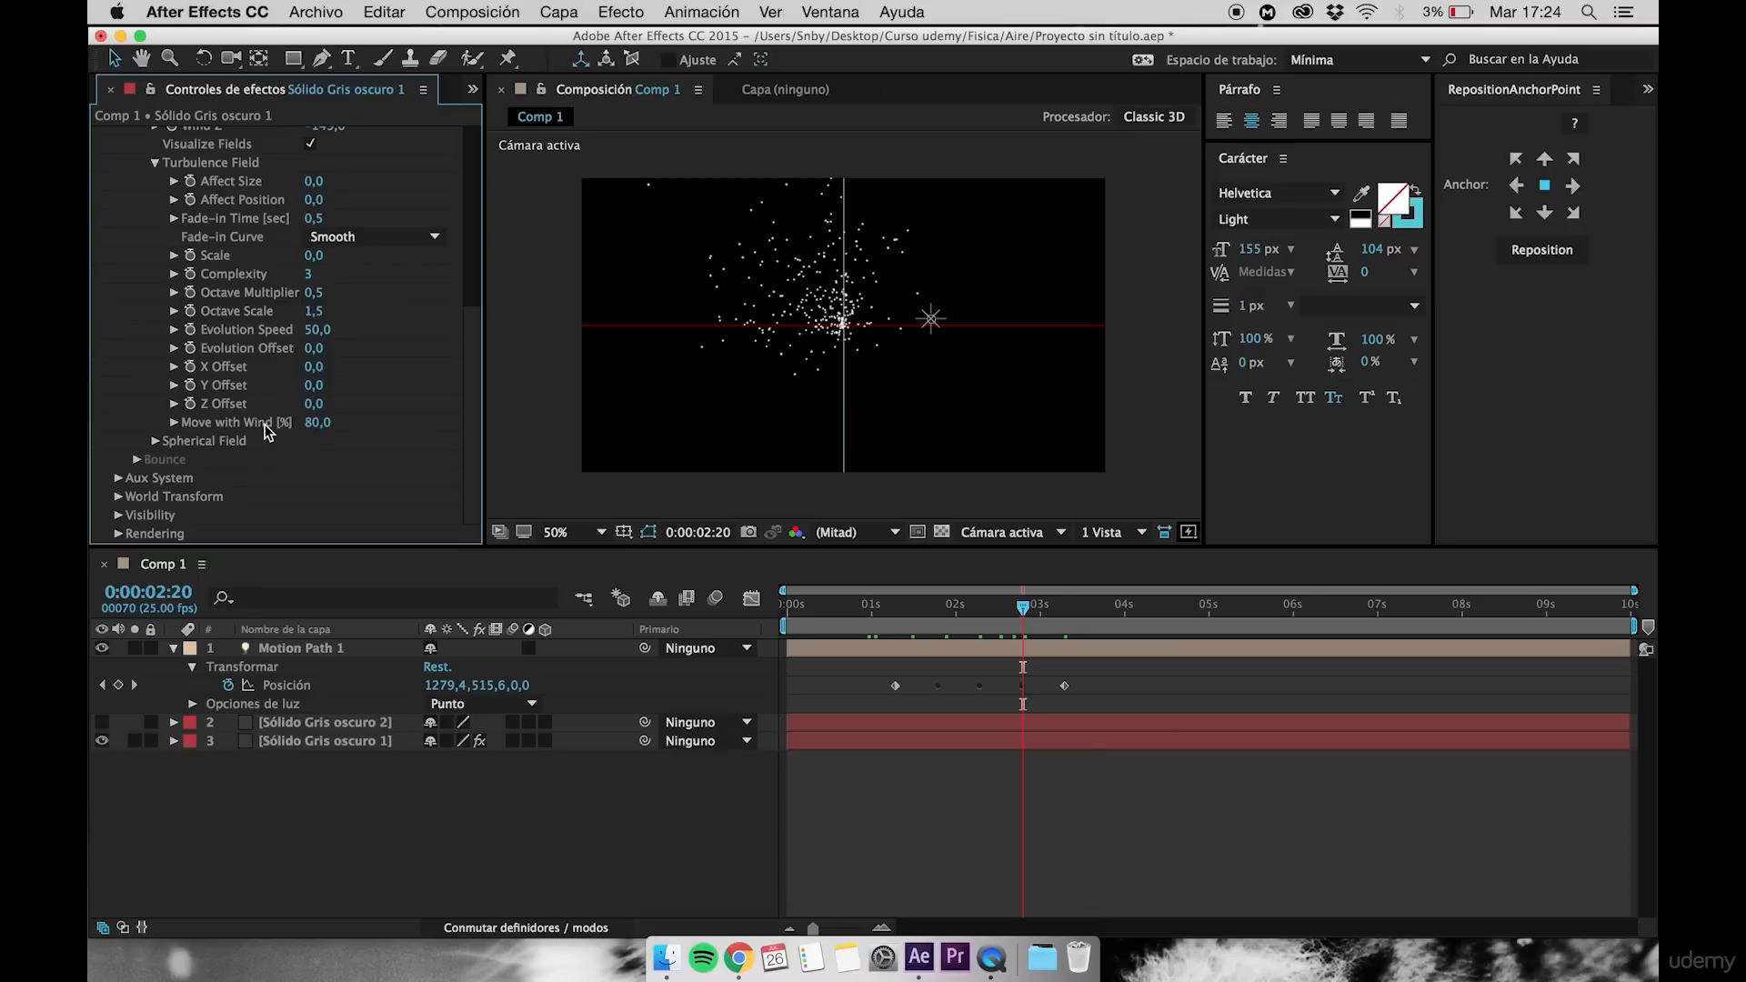
{"action": "scroll", "coordinate": [268, 433], "scroll_direction": "up", "scroll_amount": 1}
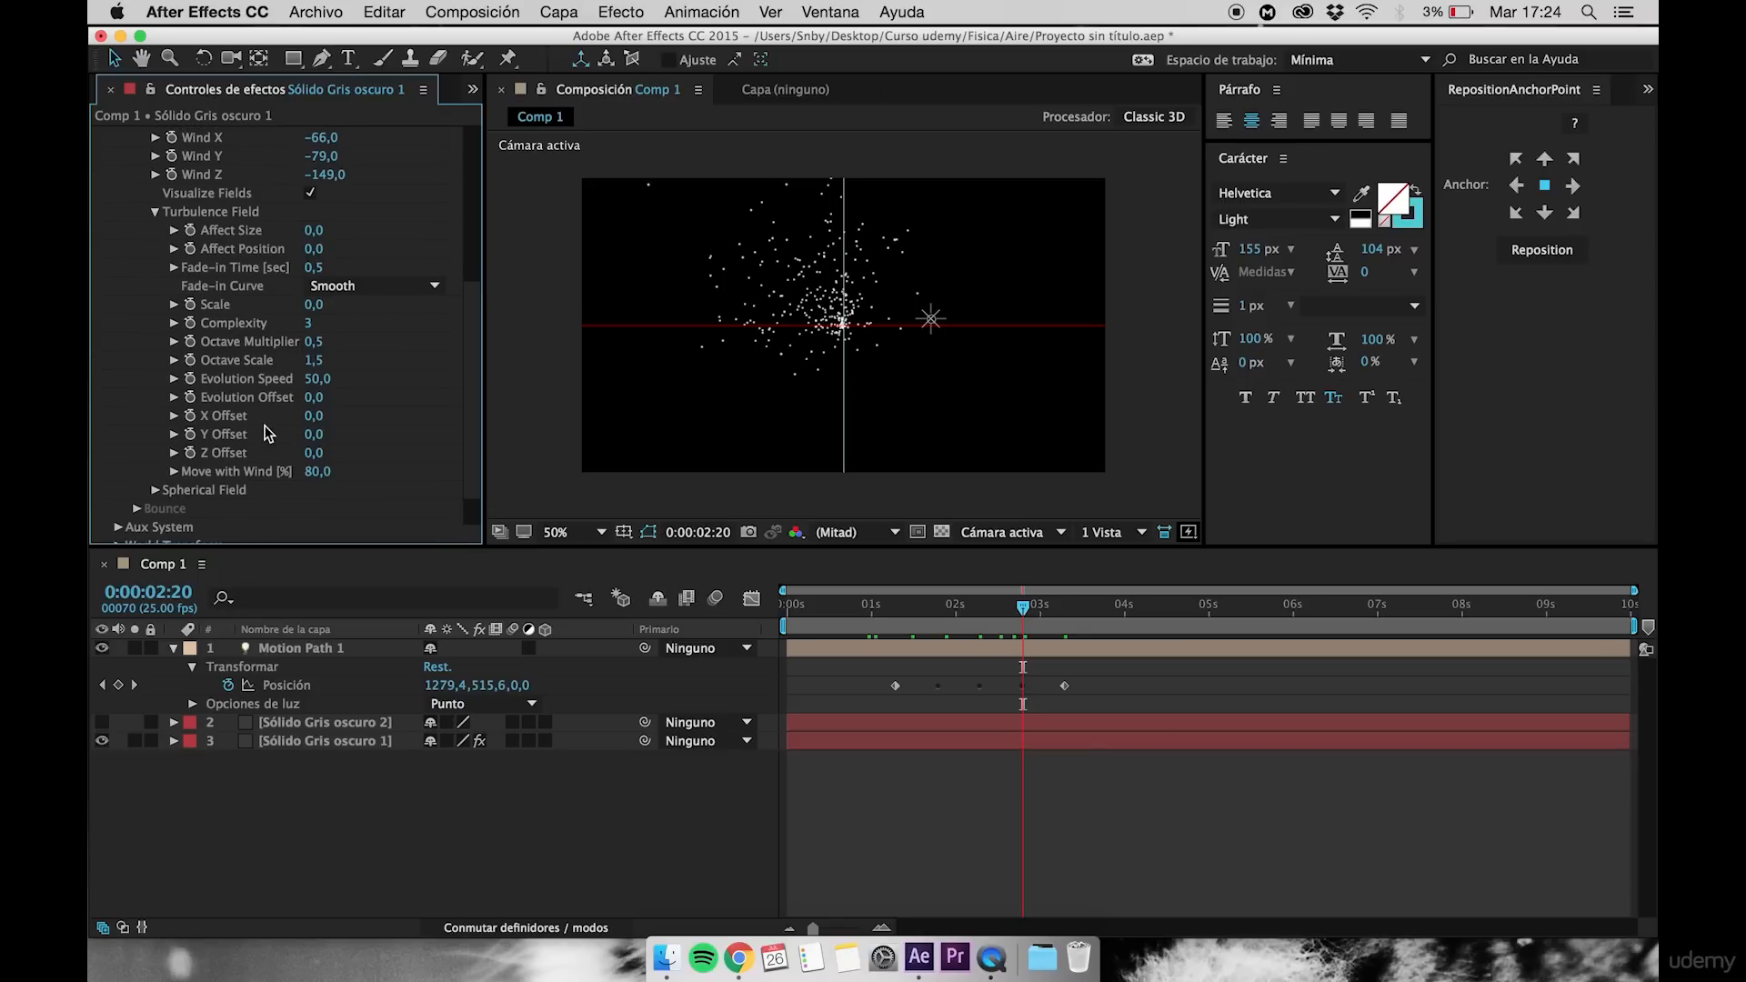
{"action": "scroll", "coordinate": [245, 291], "scroll_direction": "up", "scroll_amount": 2}
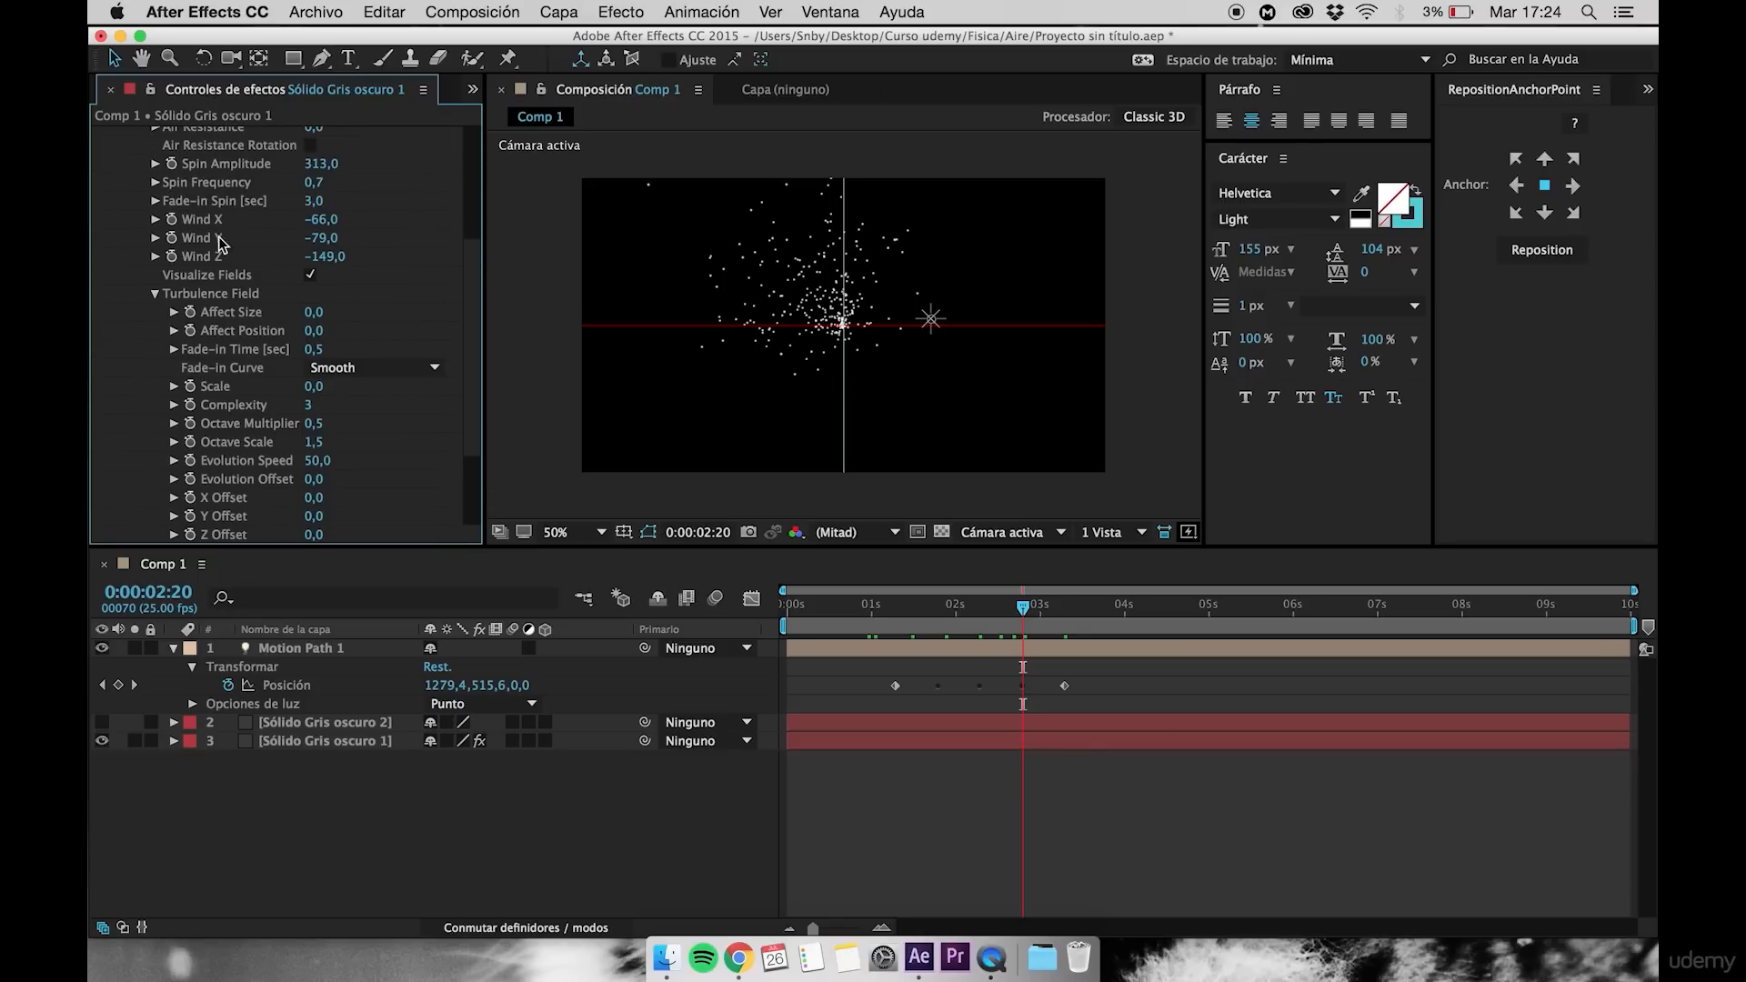
{"action": "scroll", "coordinate": [221, 244], "scroll_direction": "down", "scroll_amount": 3}
{"action": "key", "text": "space"}
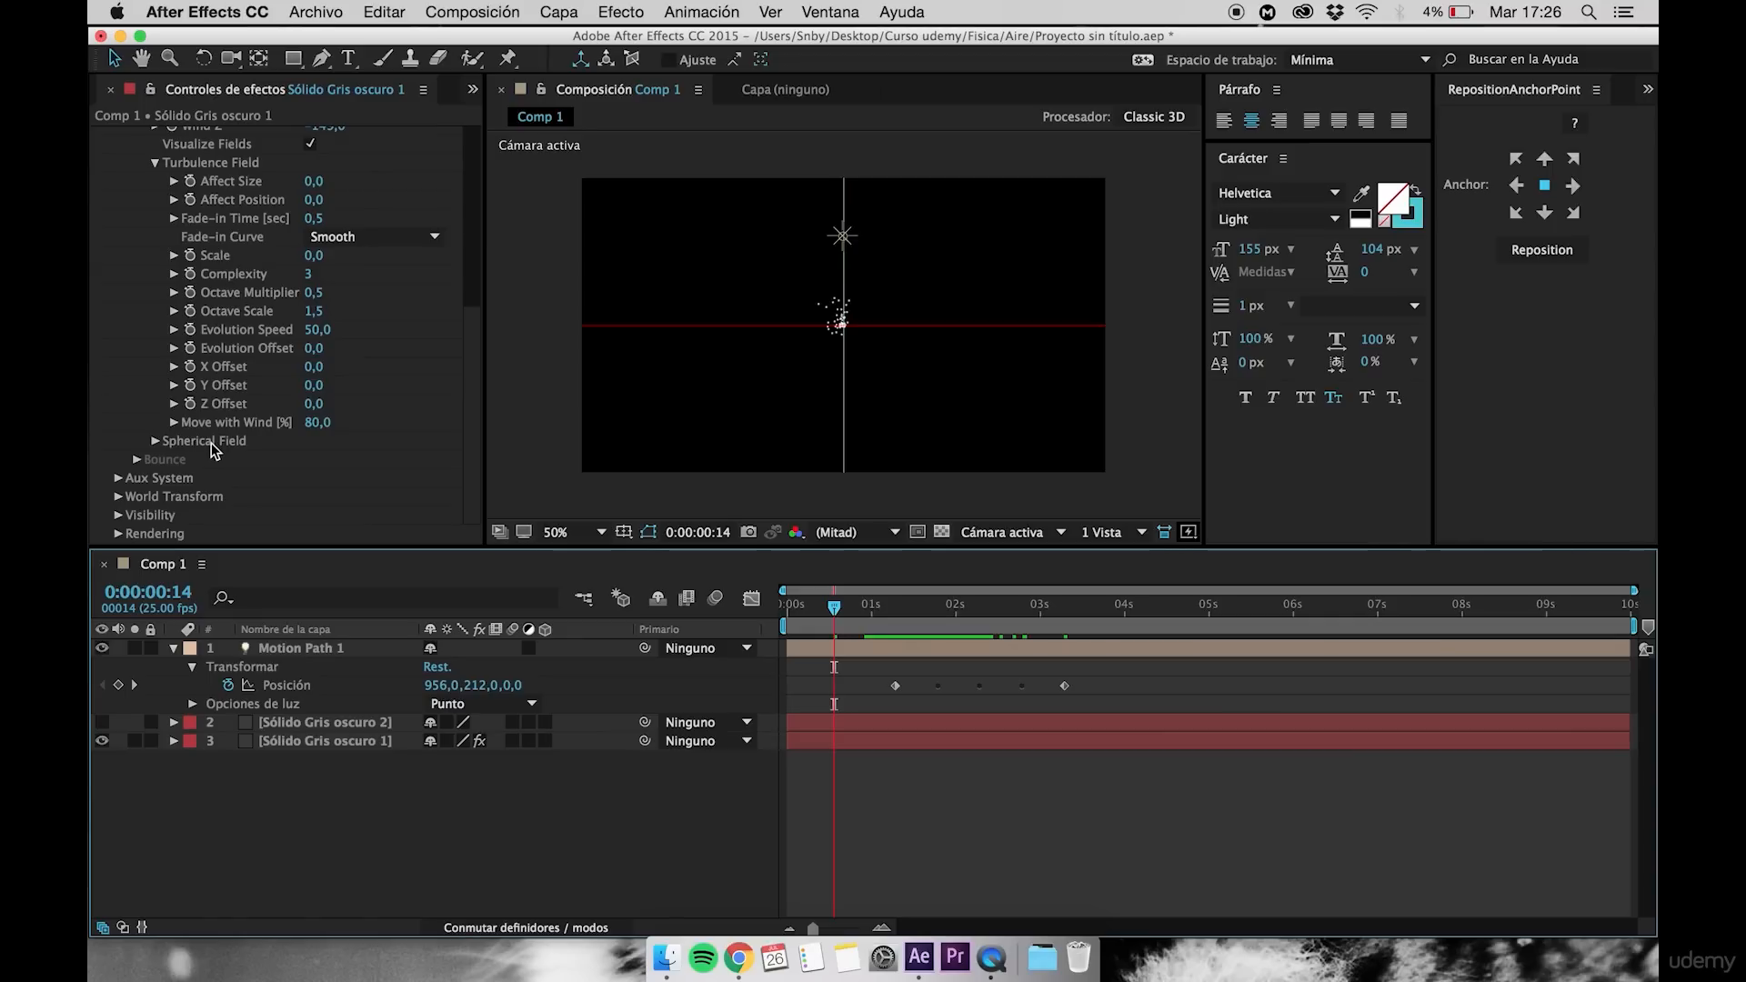
Collapse the Turbulence Field parameters and expand the Spherical Field parameters down to Feather
{"action": "scroll", "coordinate": [175, 193], "scroll_direction": "up", "scroll_amount": 2}
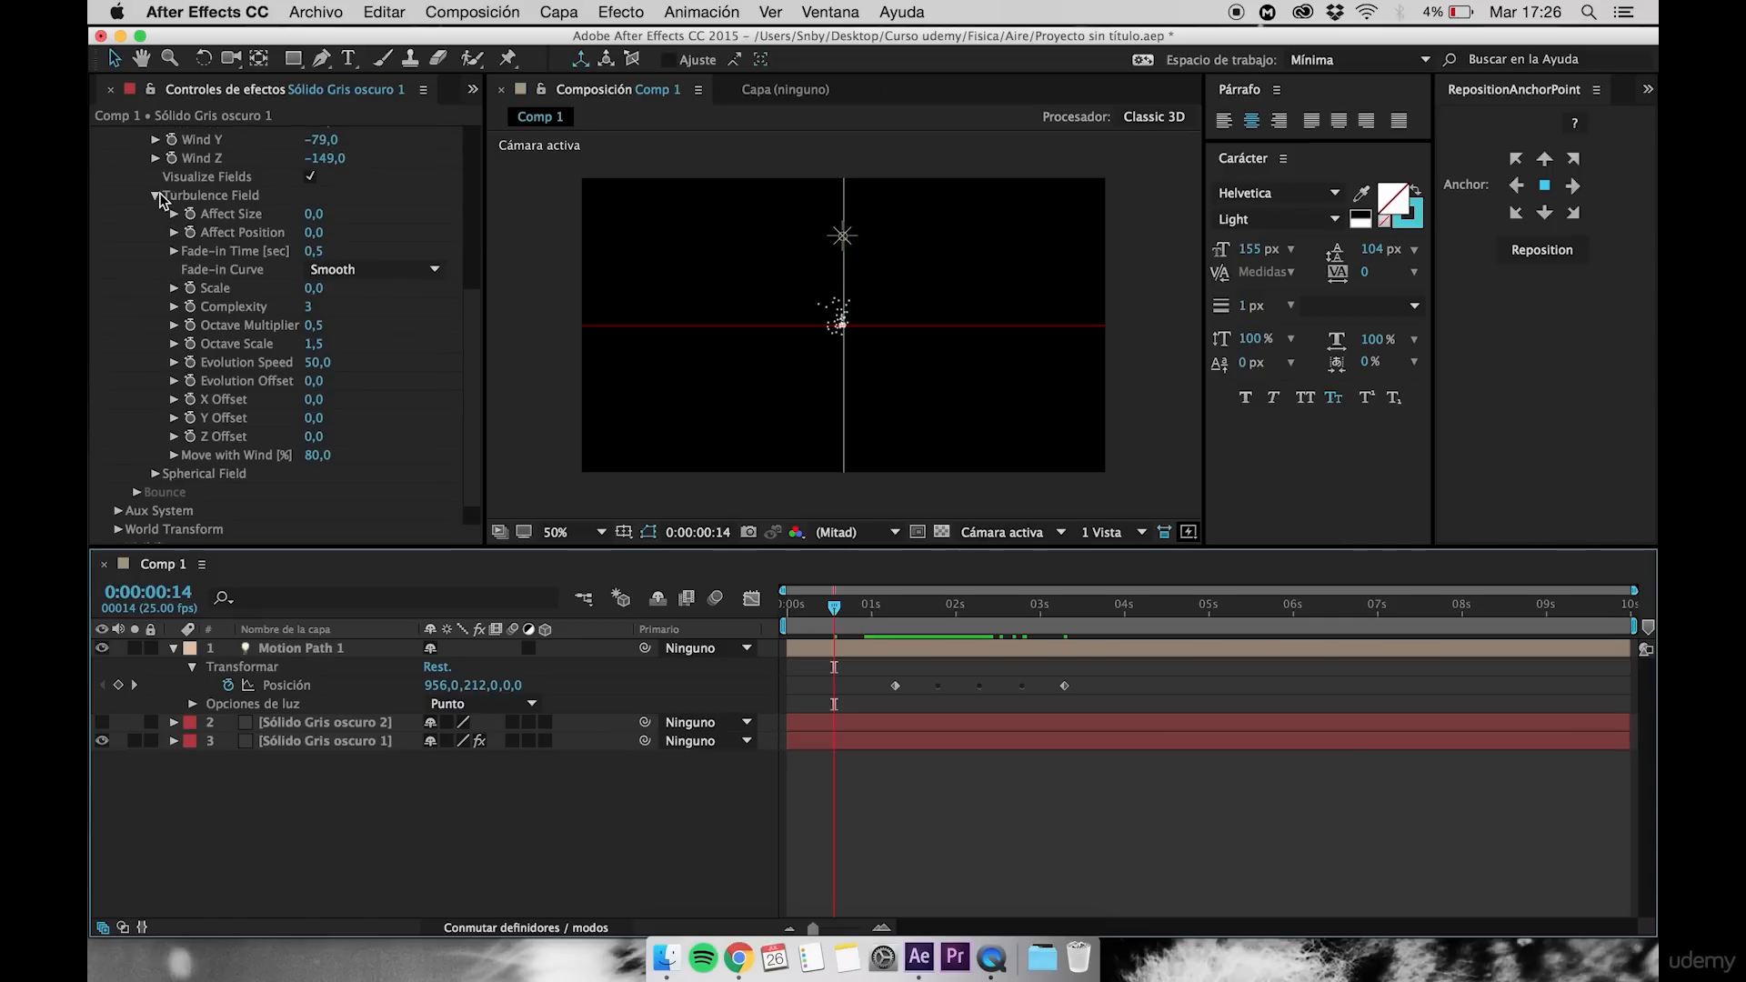
{"action": "left_click", "coordinate": [156, 200]}
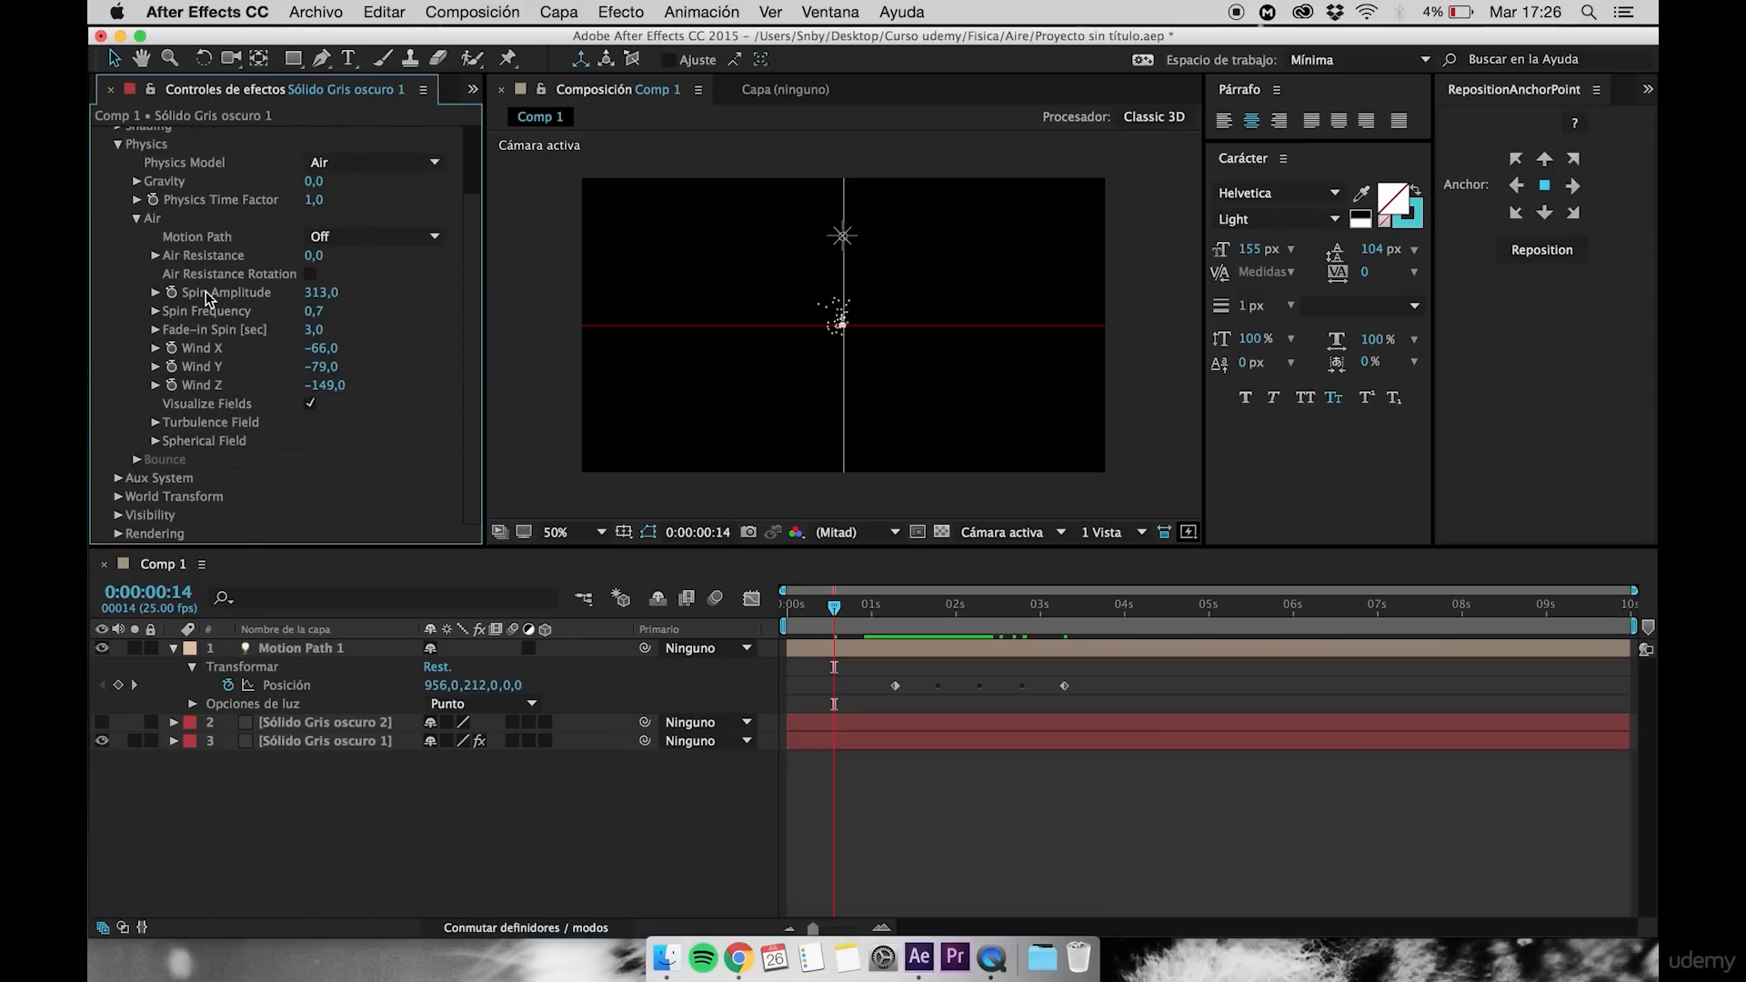
{"action": "left_click", "coordinate": [156, 441]}
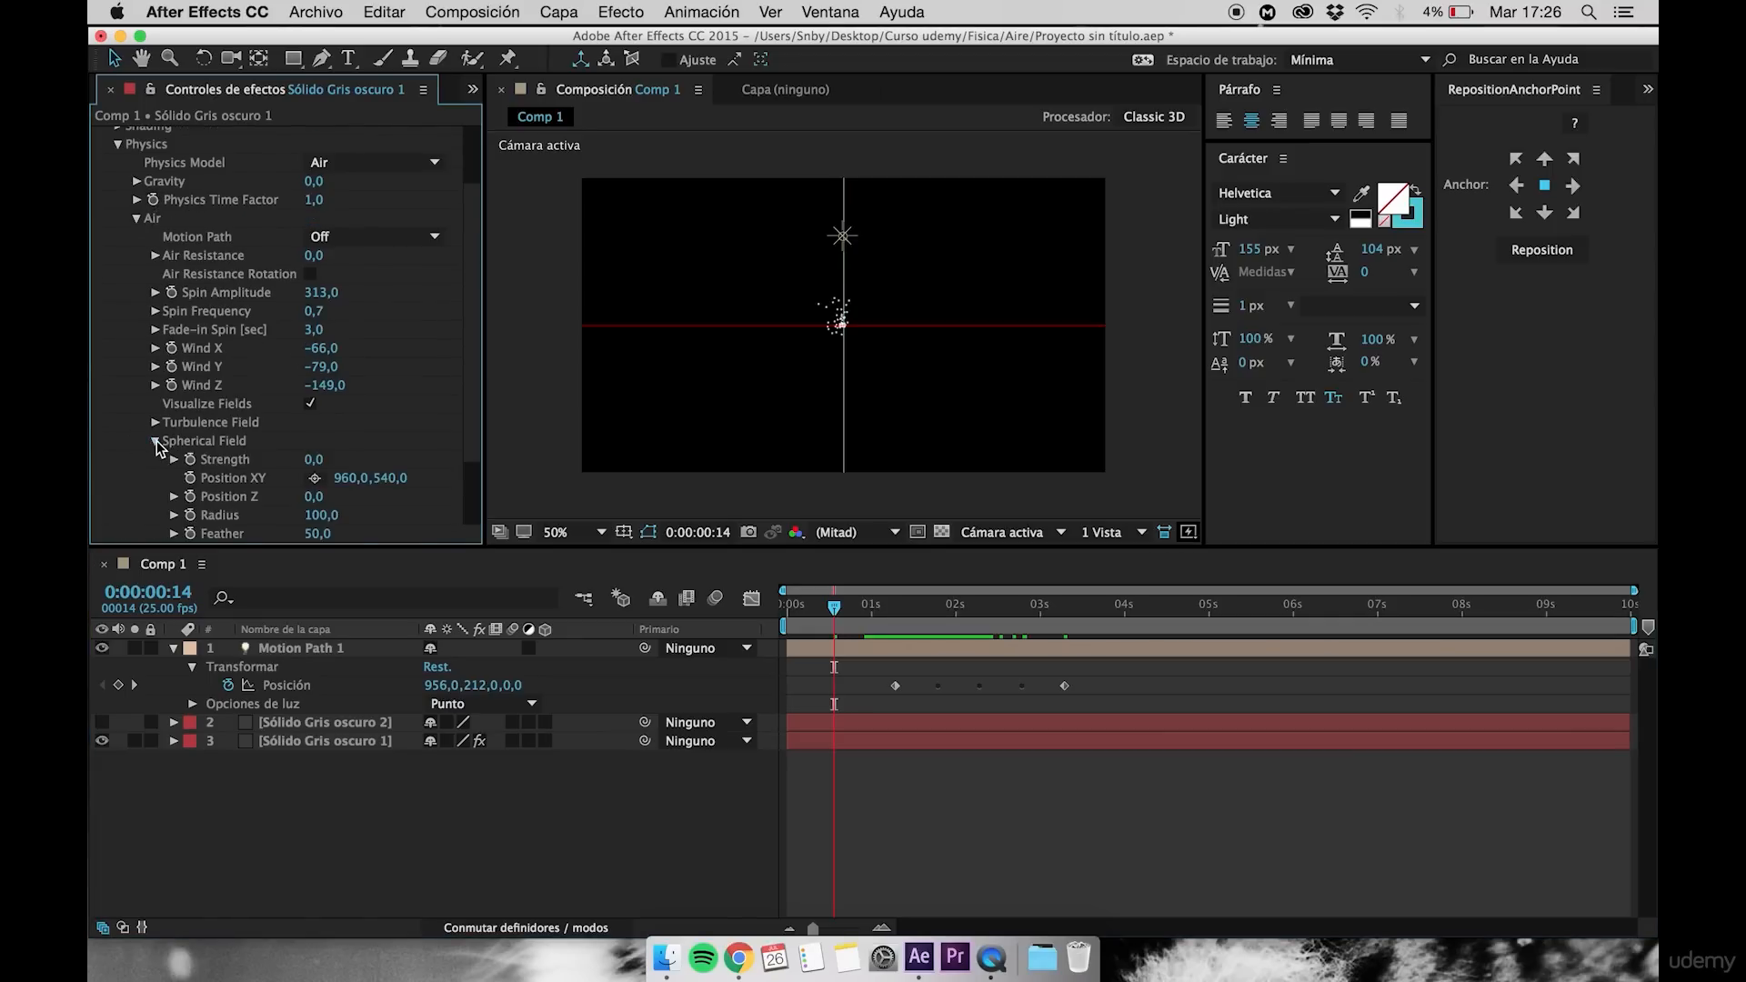
{"action": "scroll", "coordinate": [207, 358], "scroll_direction": "down", "scroll_amount": 3}
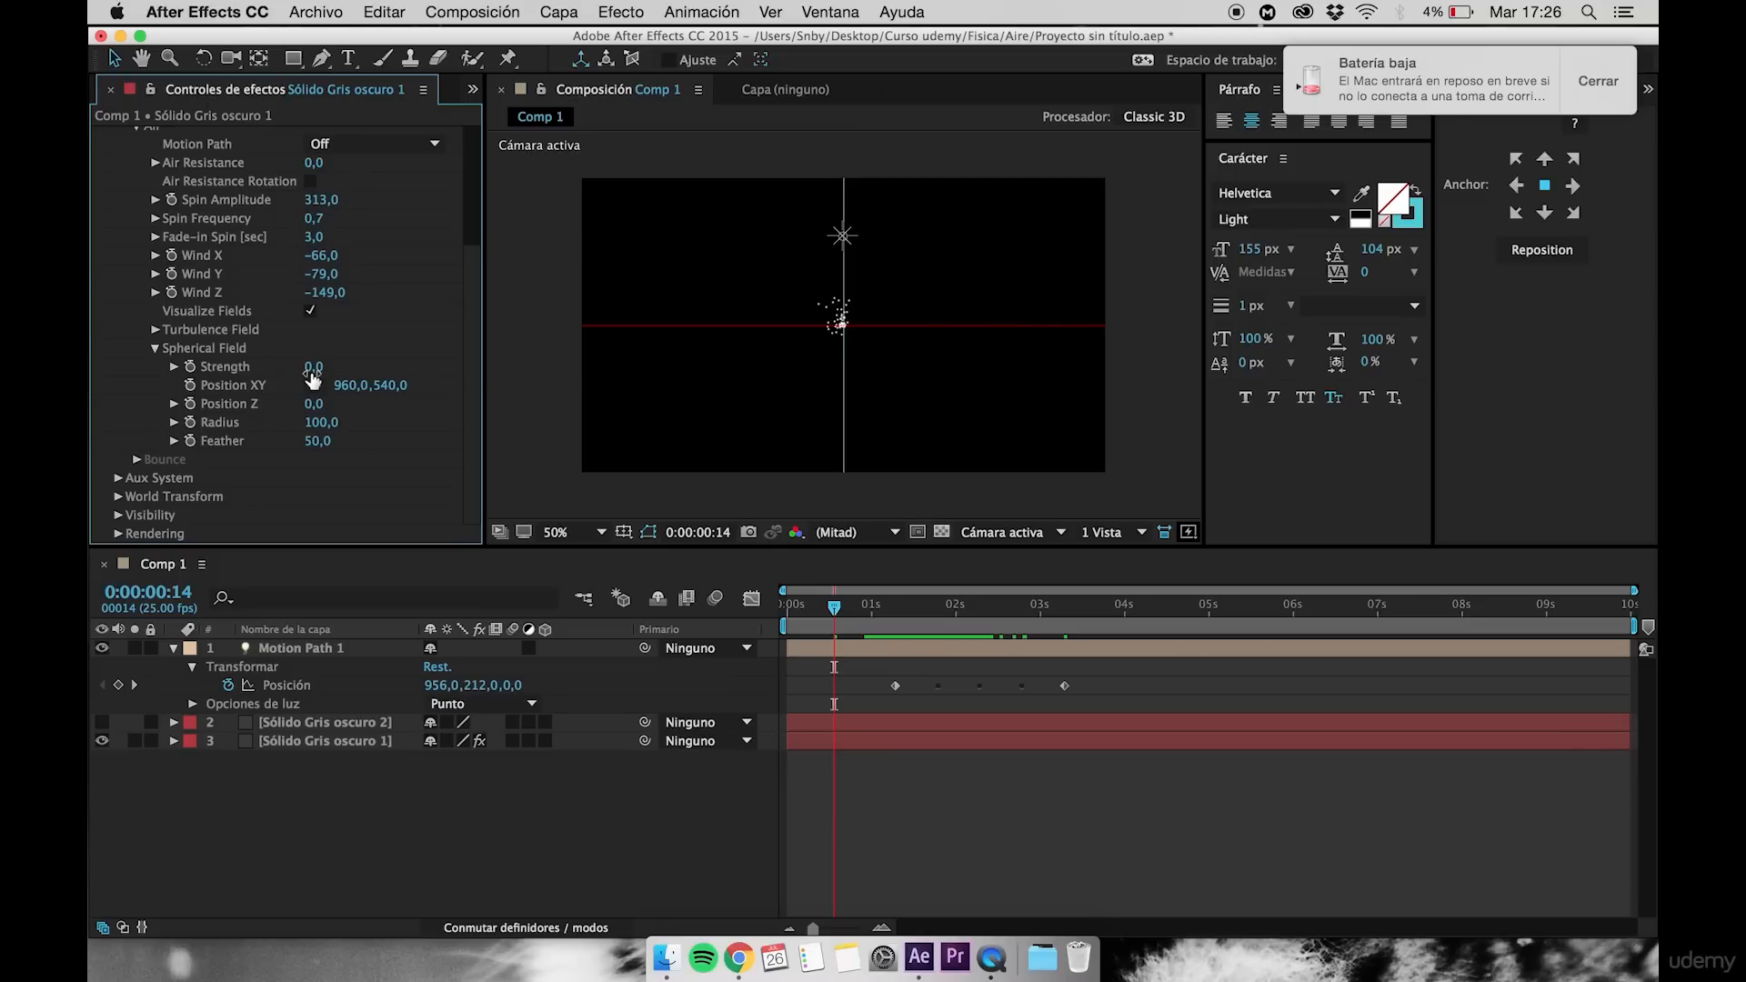
Try a Spherical Field Strength of 81, reduce it to 49, and preview the particles from about half a second in
{"action": "left_click_drag", "start_coordinate": [313, 379], "coordinate": [449, 367]}
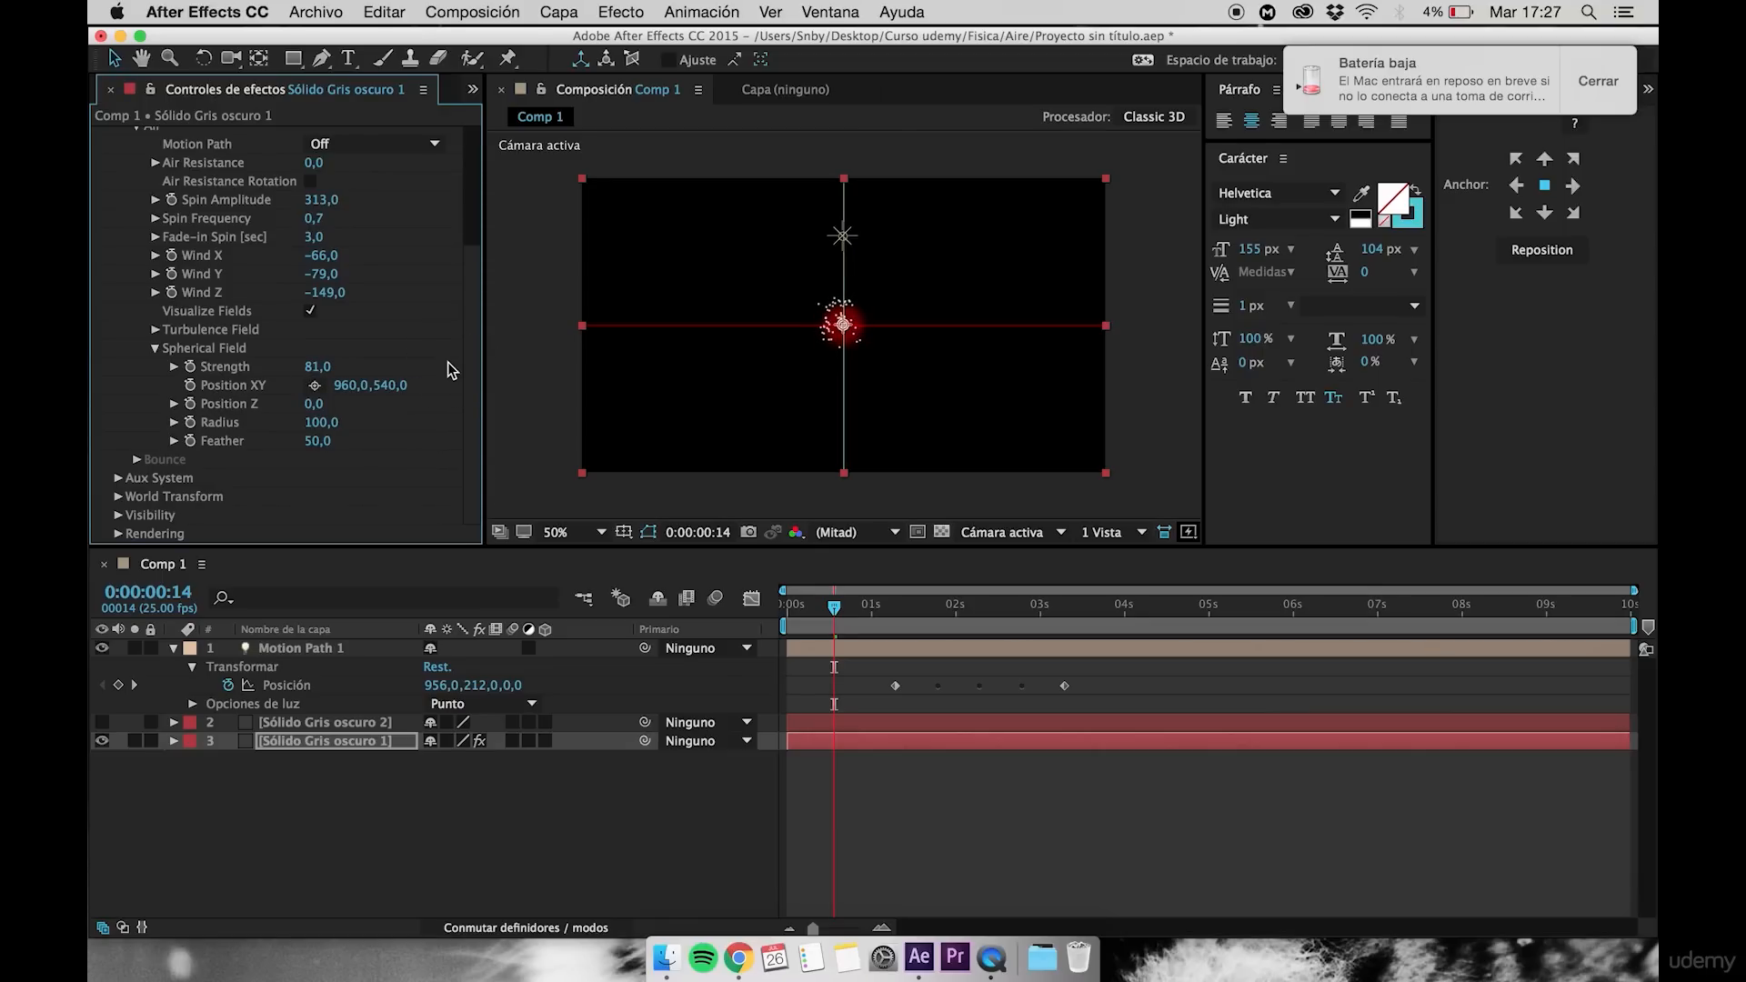
{"action": "left_click_drag", "start_coordinate": [313, 368], "coordinate": [212, 348]}
{"action": "left_click", "coordinate": [850, 629]}
{"action": "key", "text": "space"}
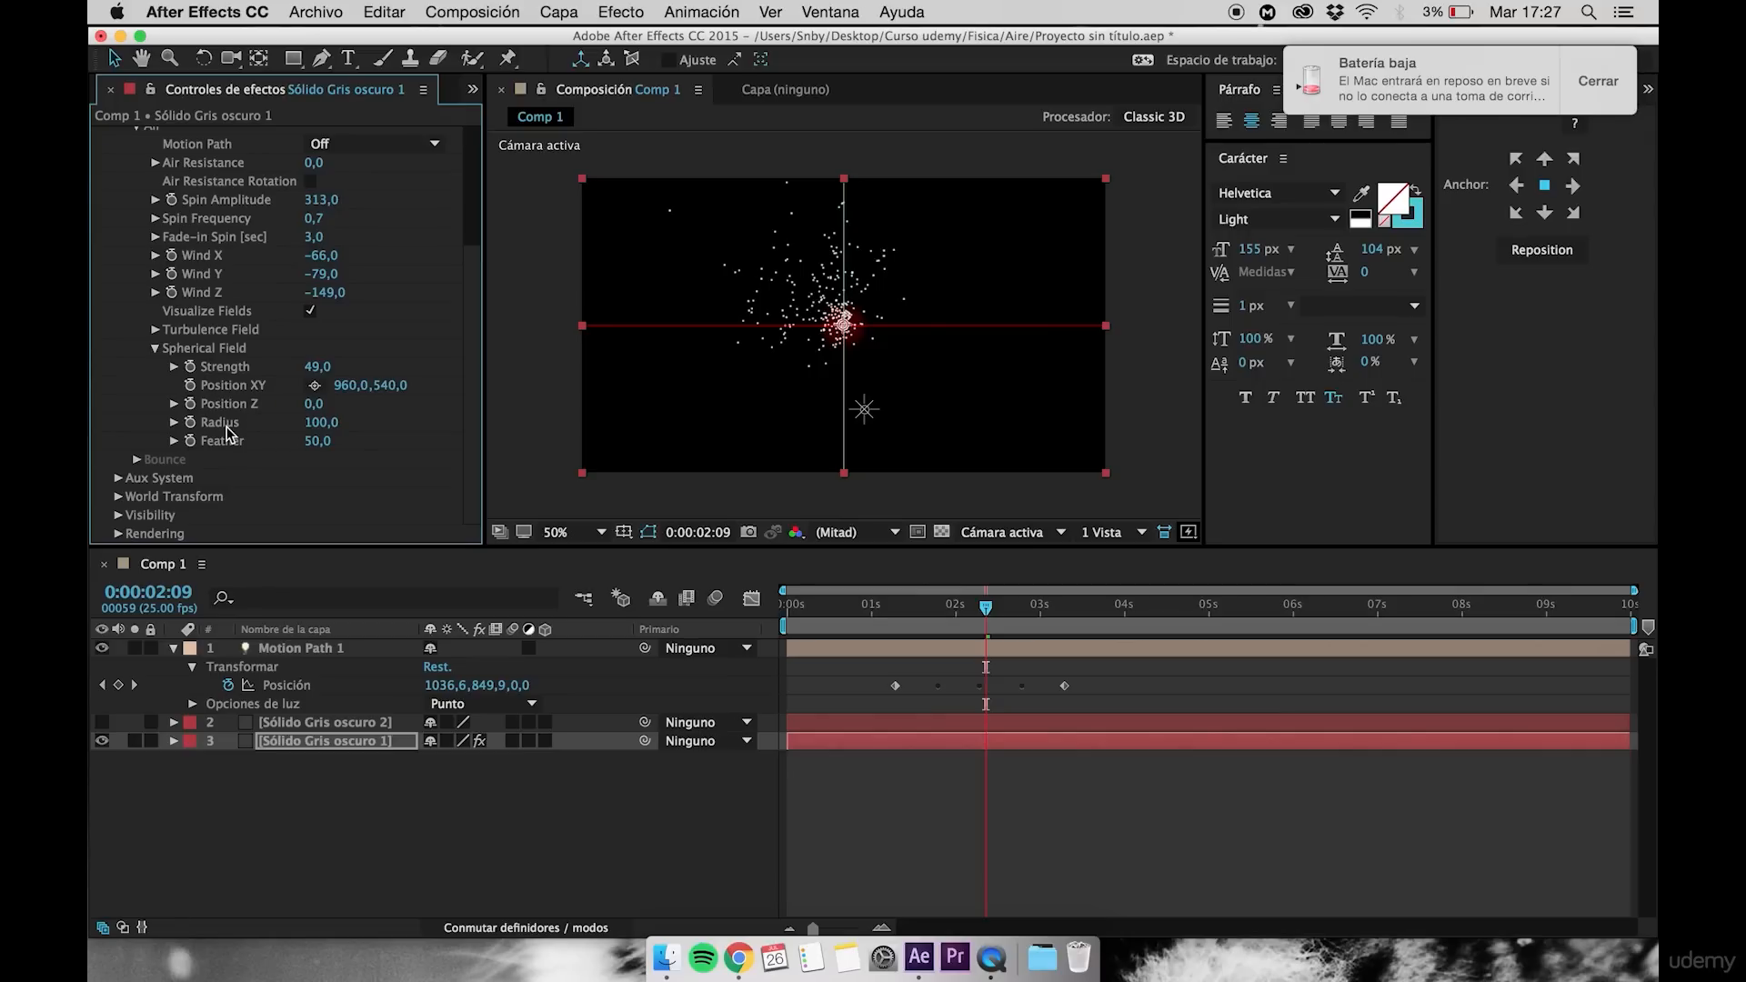
Set the Spherical Field's Radius to 360, its Strength to 48 and its Feather to 1
{"action": "mouse_move", "coordinate": [320, 424]}
{"action": "left_mouse_down"}
{"action": "mouse_move", "coordinate": [371, 429]}
{"action": "mouse_move", "coordinate": [330, 424]}
{"action": "mouse_move", "coordinate": [320, 371]}
{"action": "mouse_move", "coordinate": [186, 368]}
{"action": "mouse_move", "coordinate": [345, 368]}
{"action": "mouse_move", "coordinate": [320, 368]}
{"action": "left_mouse_up"}
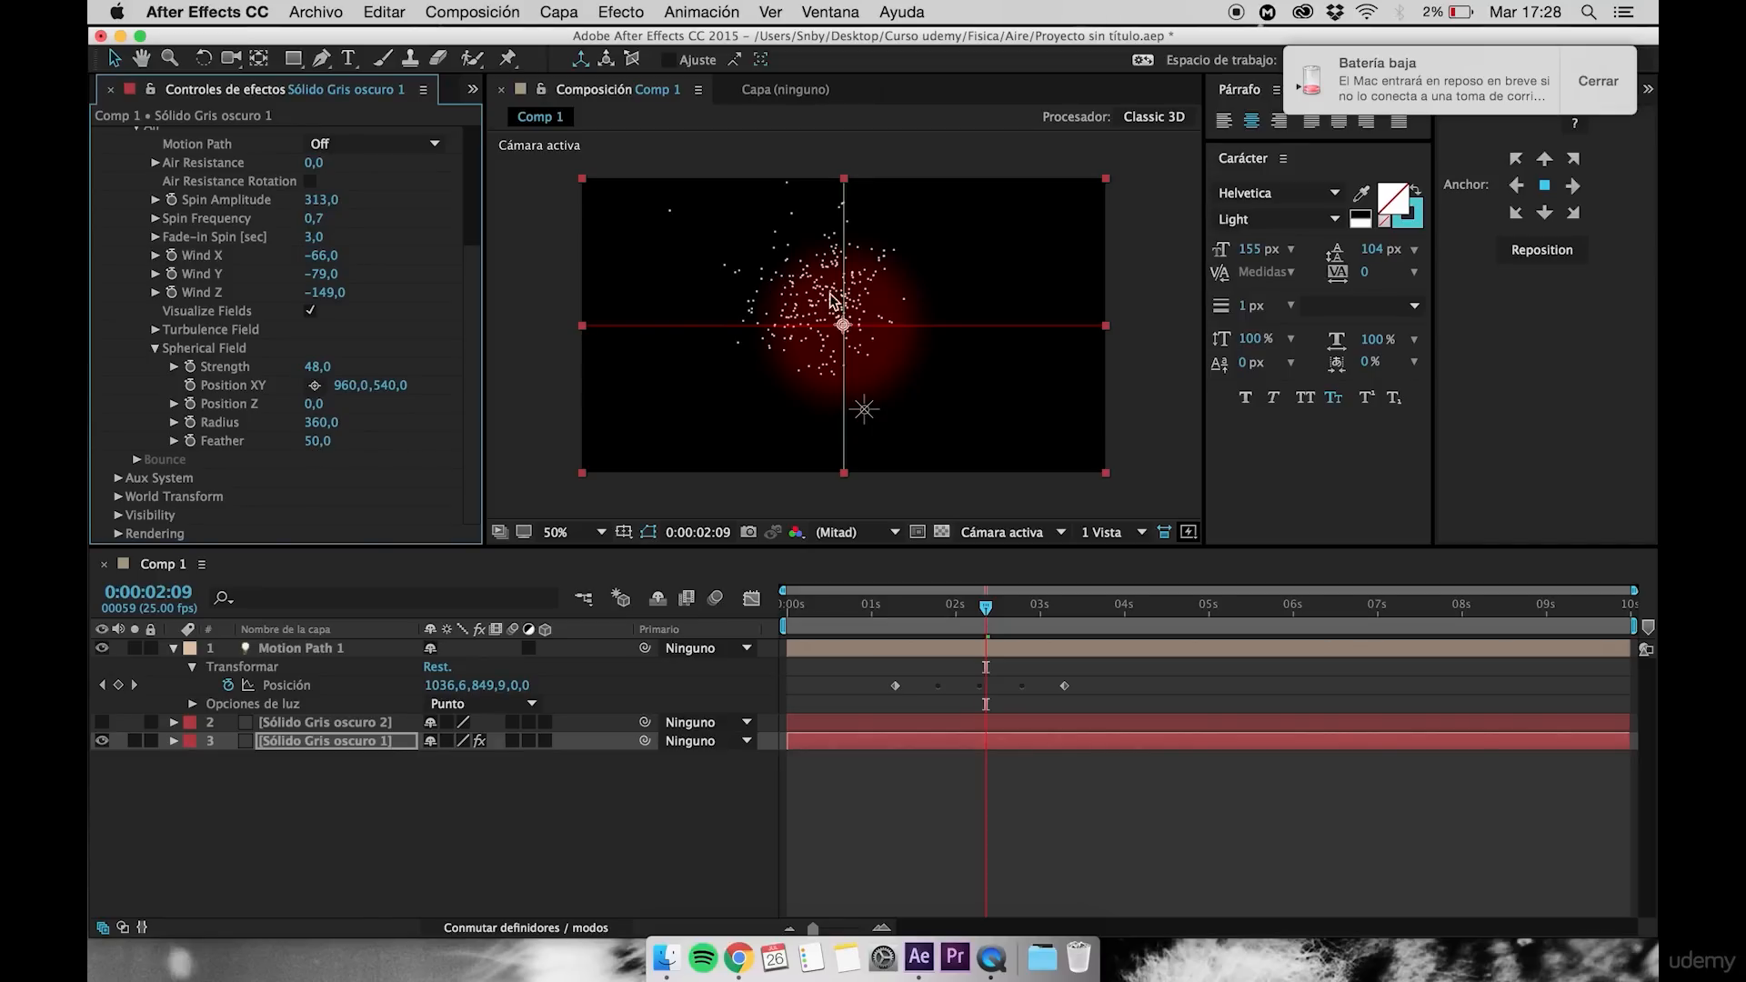
{"action": "left_click_drag", "start_coordinate": [323, 442], "coordinate": [265, 440]}
Collapse the whole group of Air parameters under Particular's Physics settings
{"action": "scroll", "coordinate": [182, 358], "scroll_direction": "up", "scroll_amount": 1}
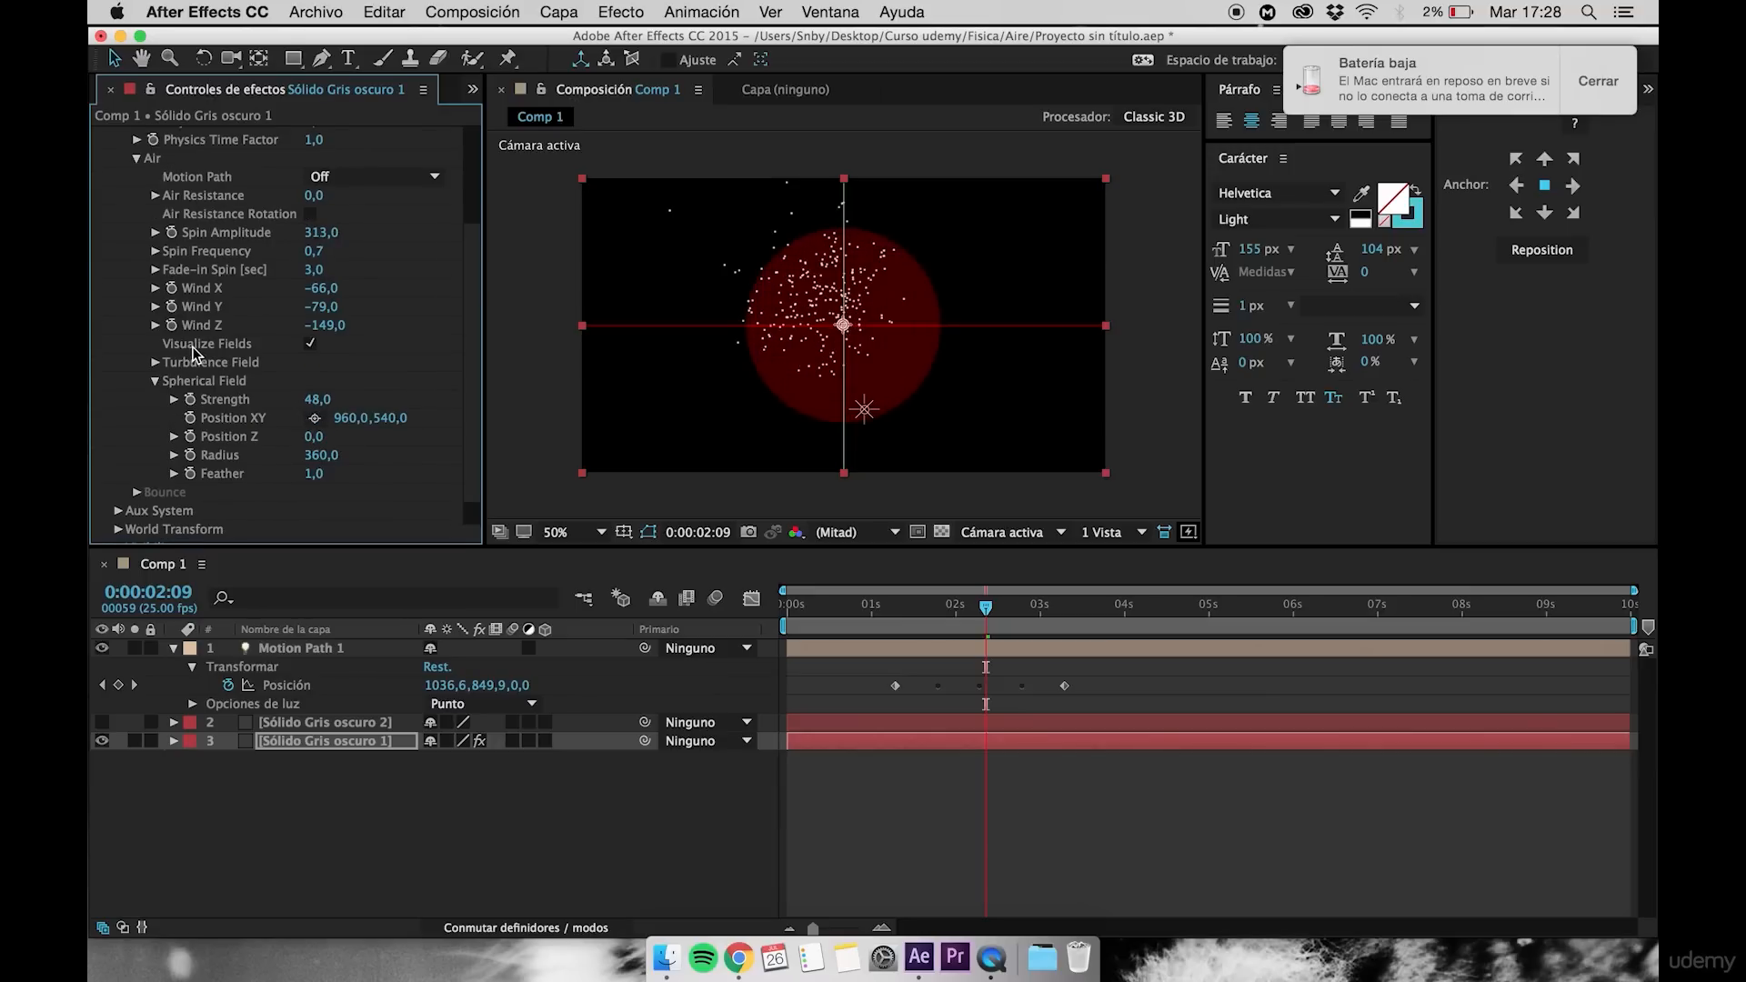
{"action": "scroll", "coordinate": [194, 353], "scroll_direction": "up", "scroll_amount": 3}
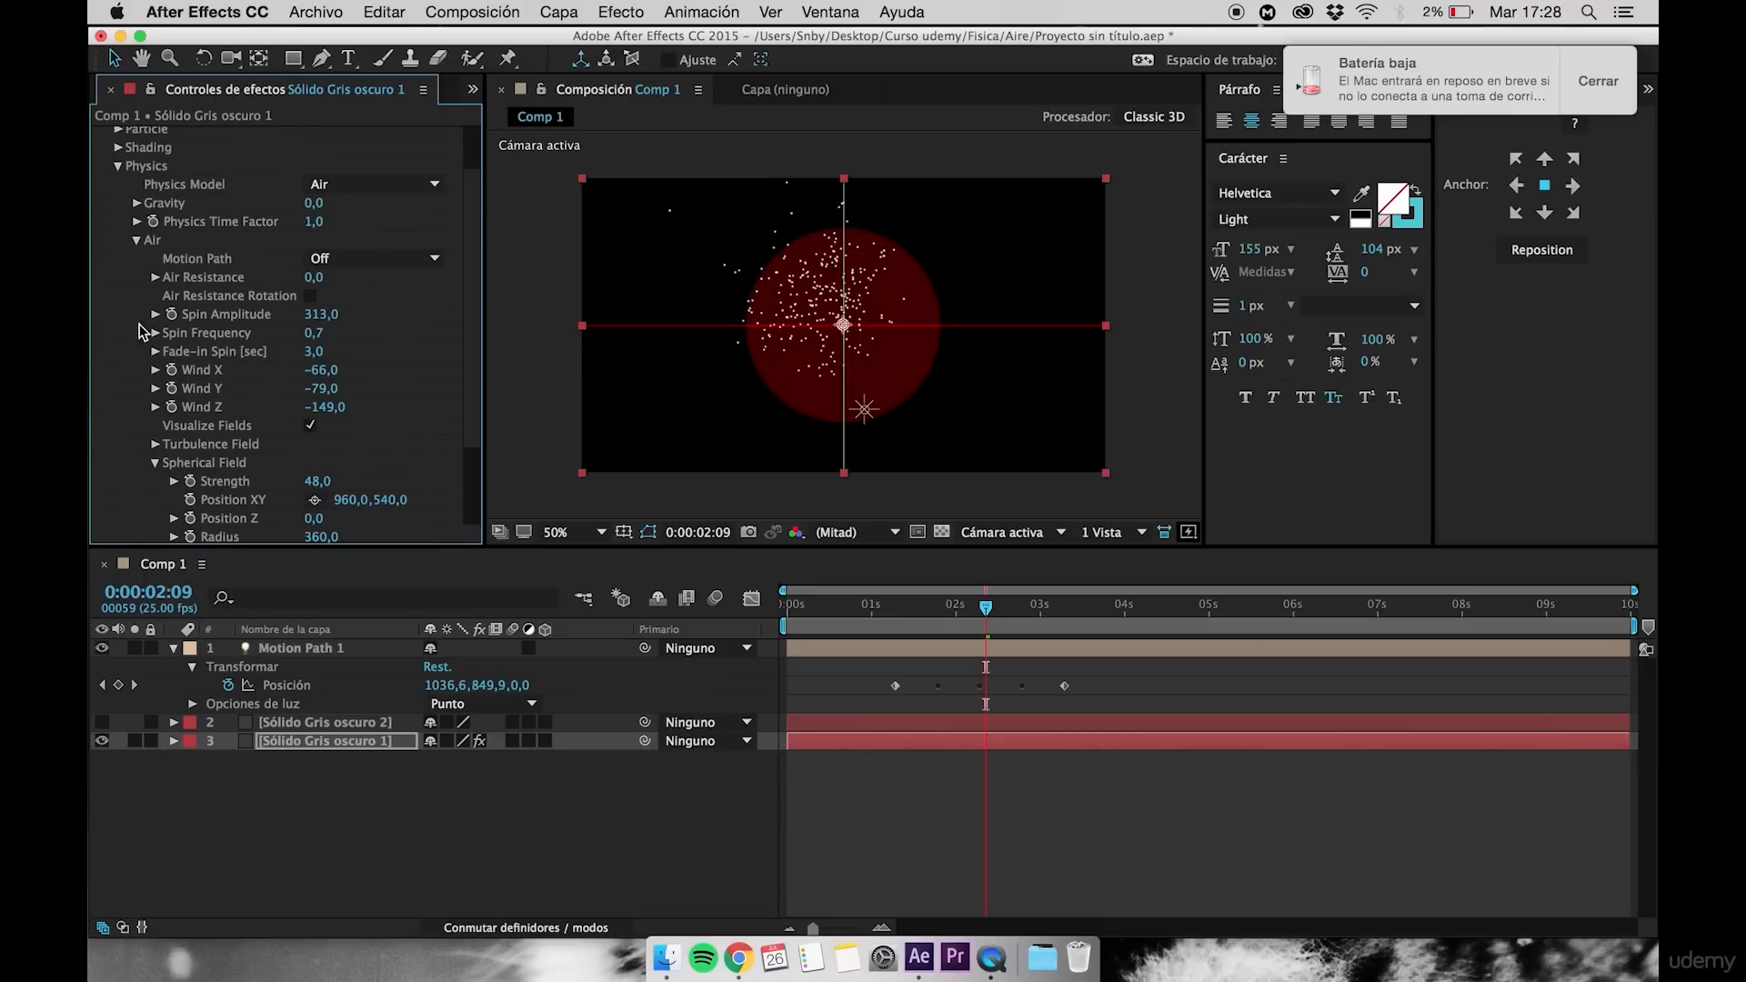
{"action": "left_click", "coordinate": [137, 241]}
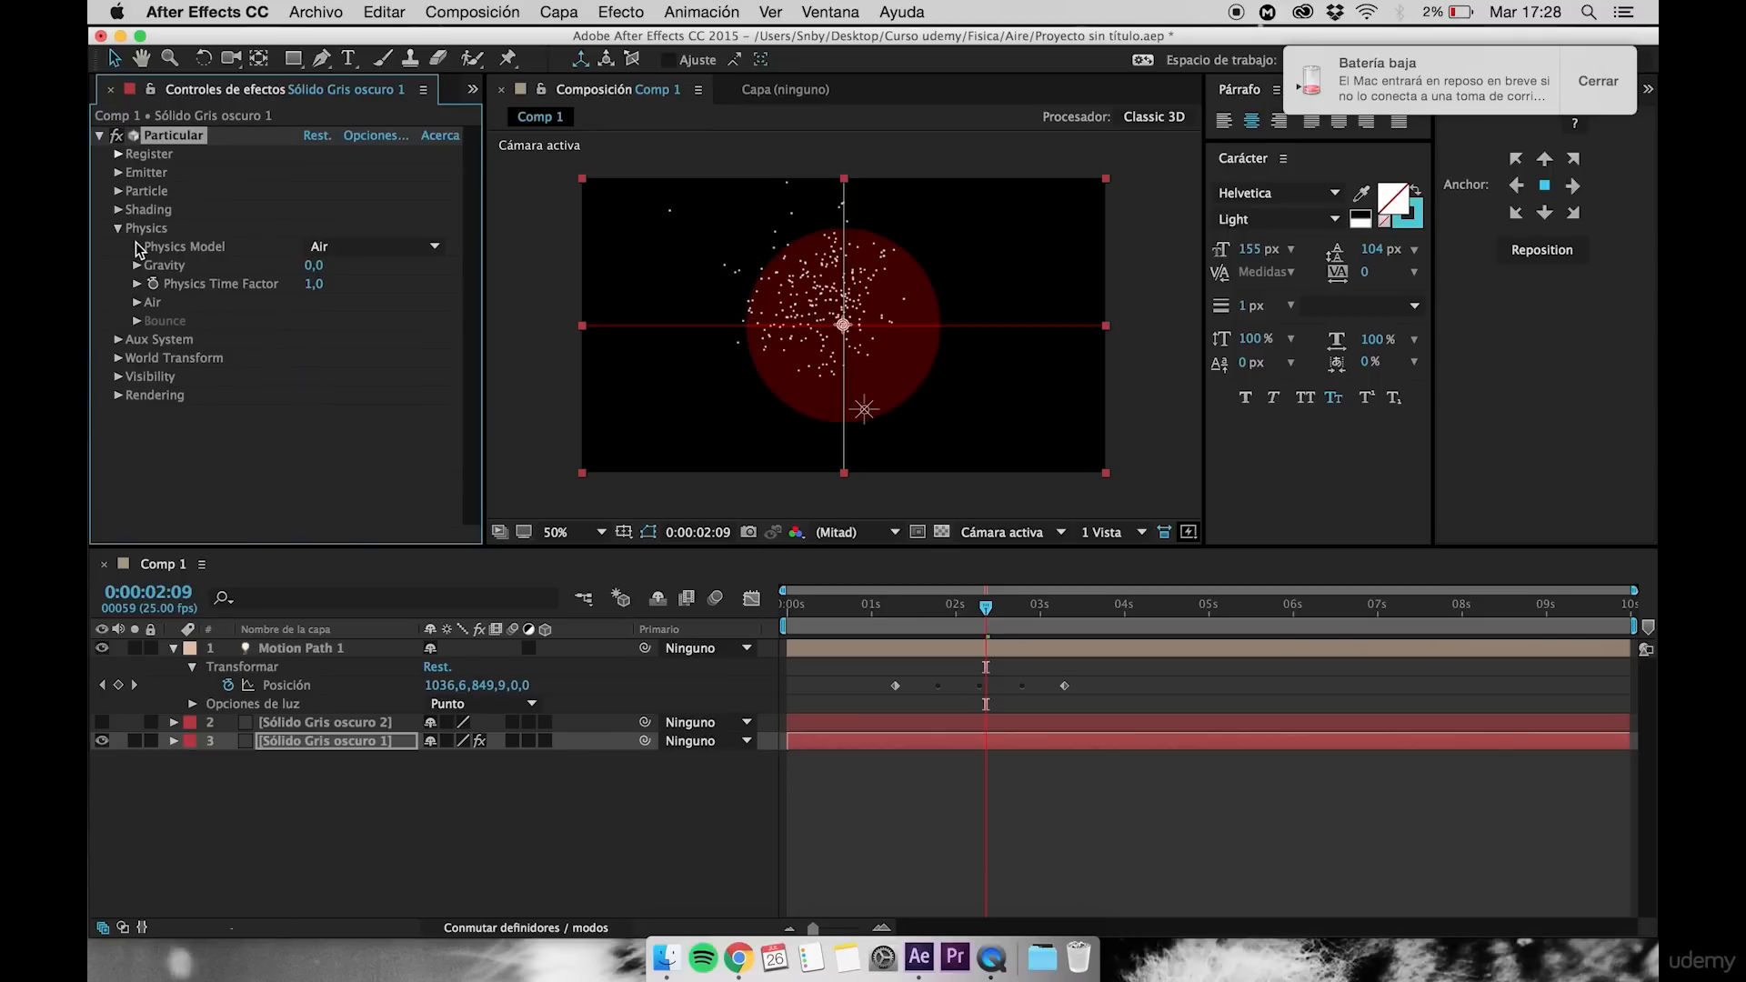